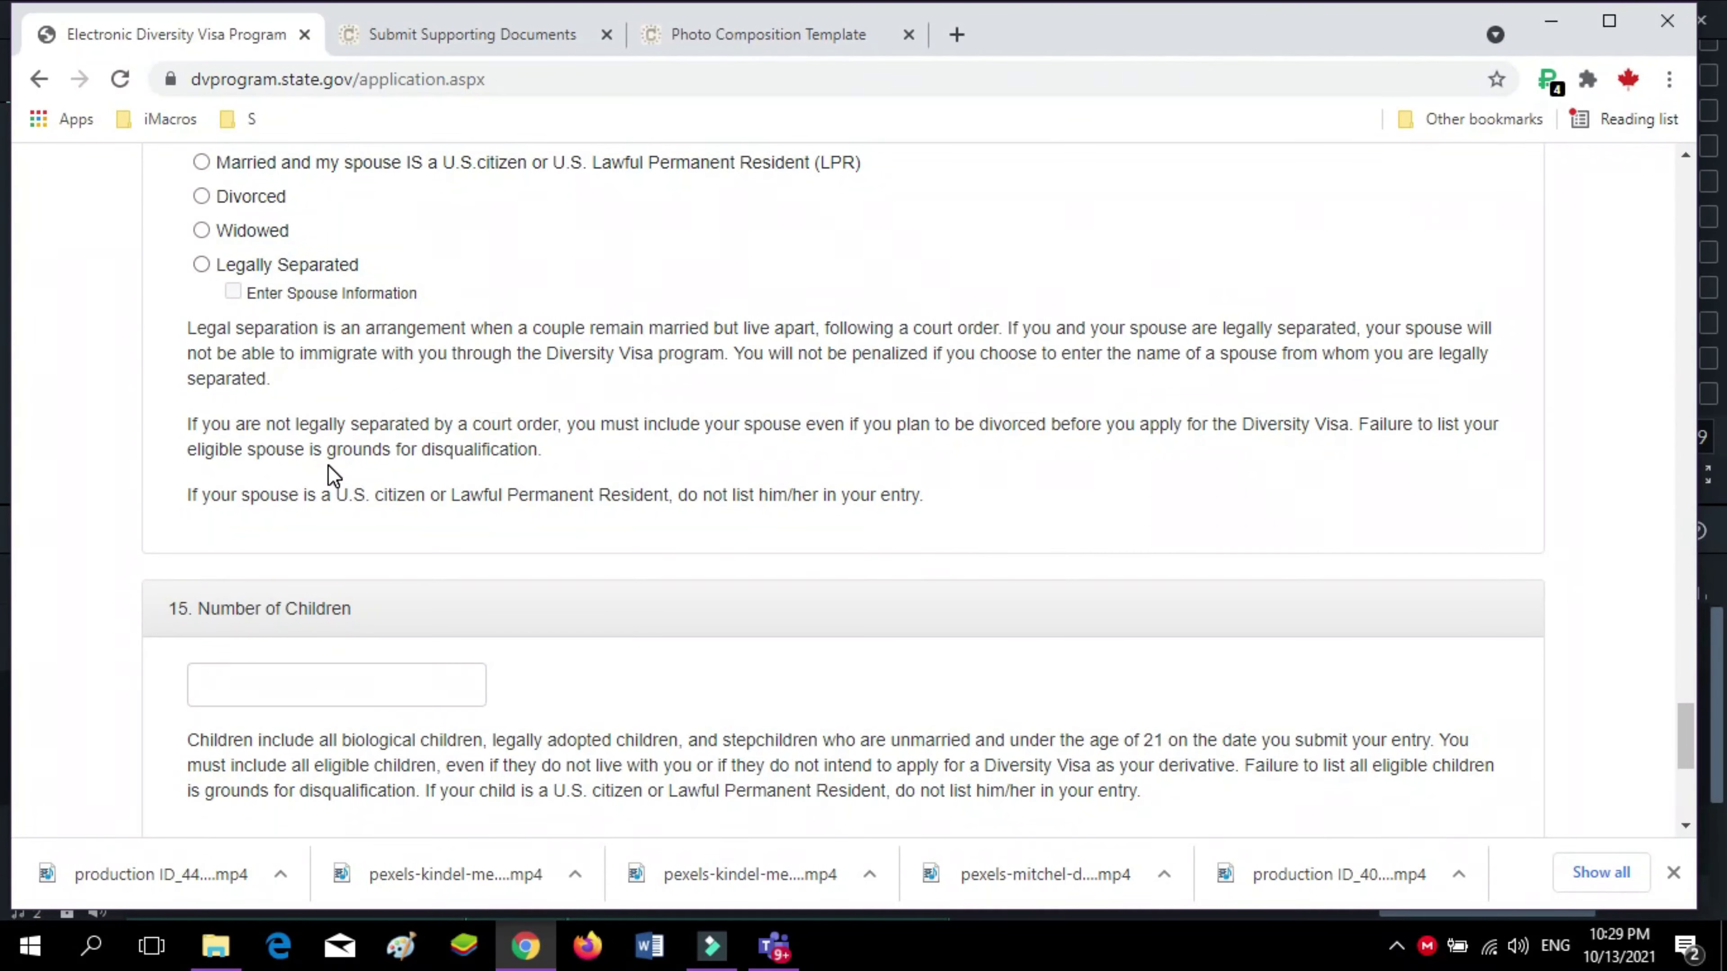
# Enter 2 as the number of children and submit the page
pyautogui.scroll(-2, 328, 465)
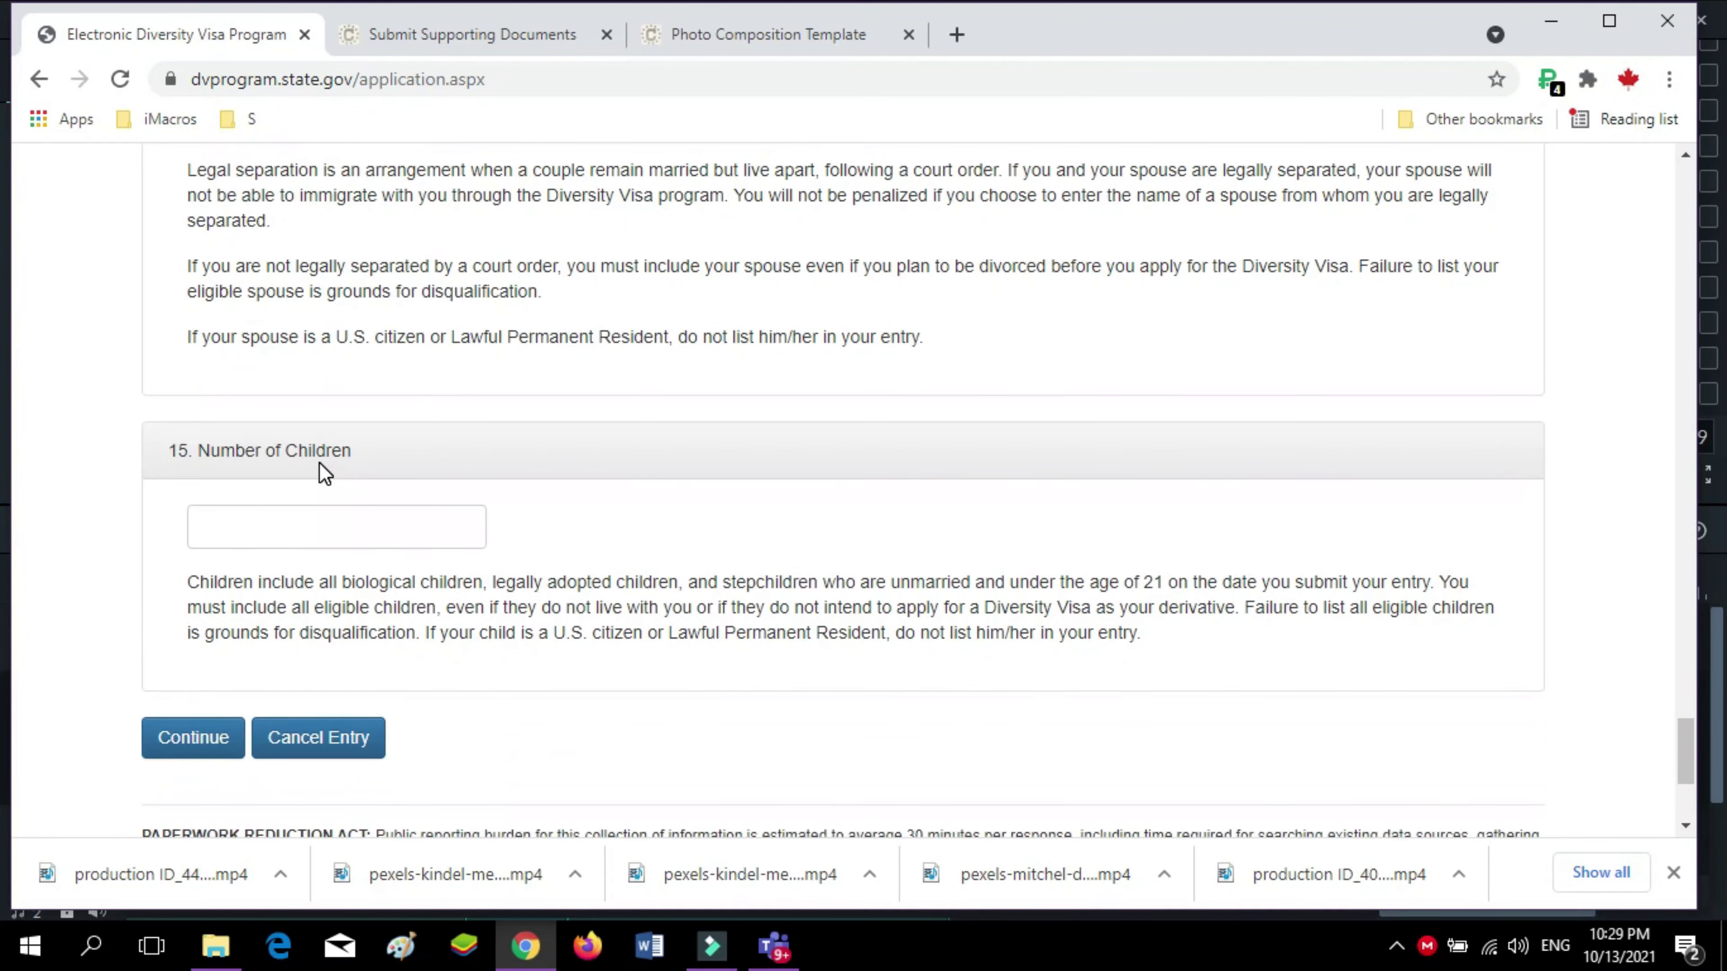
pyautogui.scroll(1, 325, 472)
pyautogui.click(267, 636)
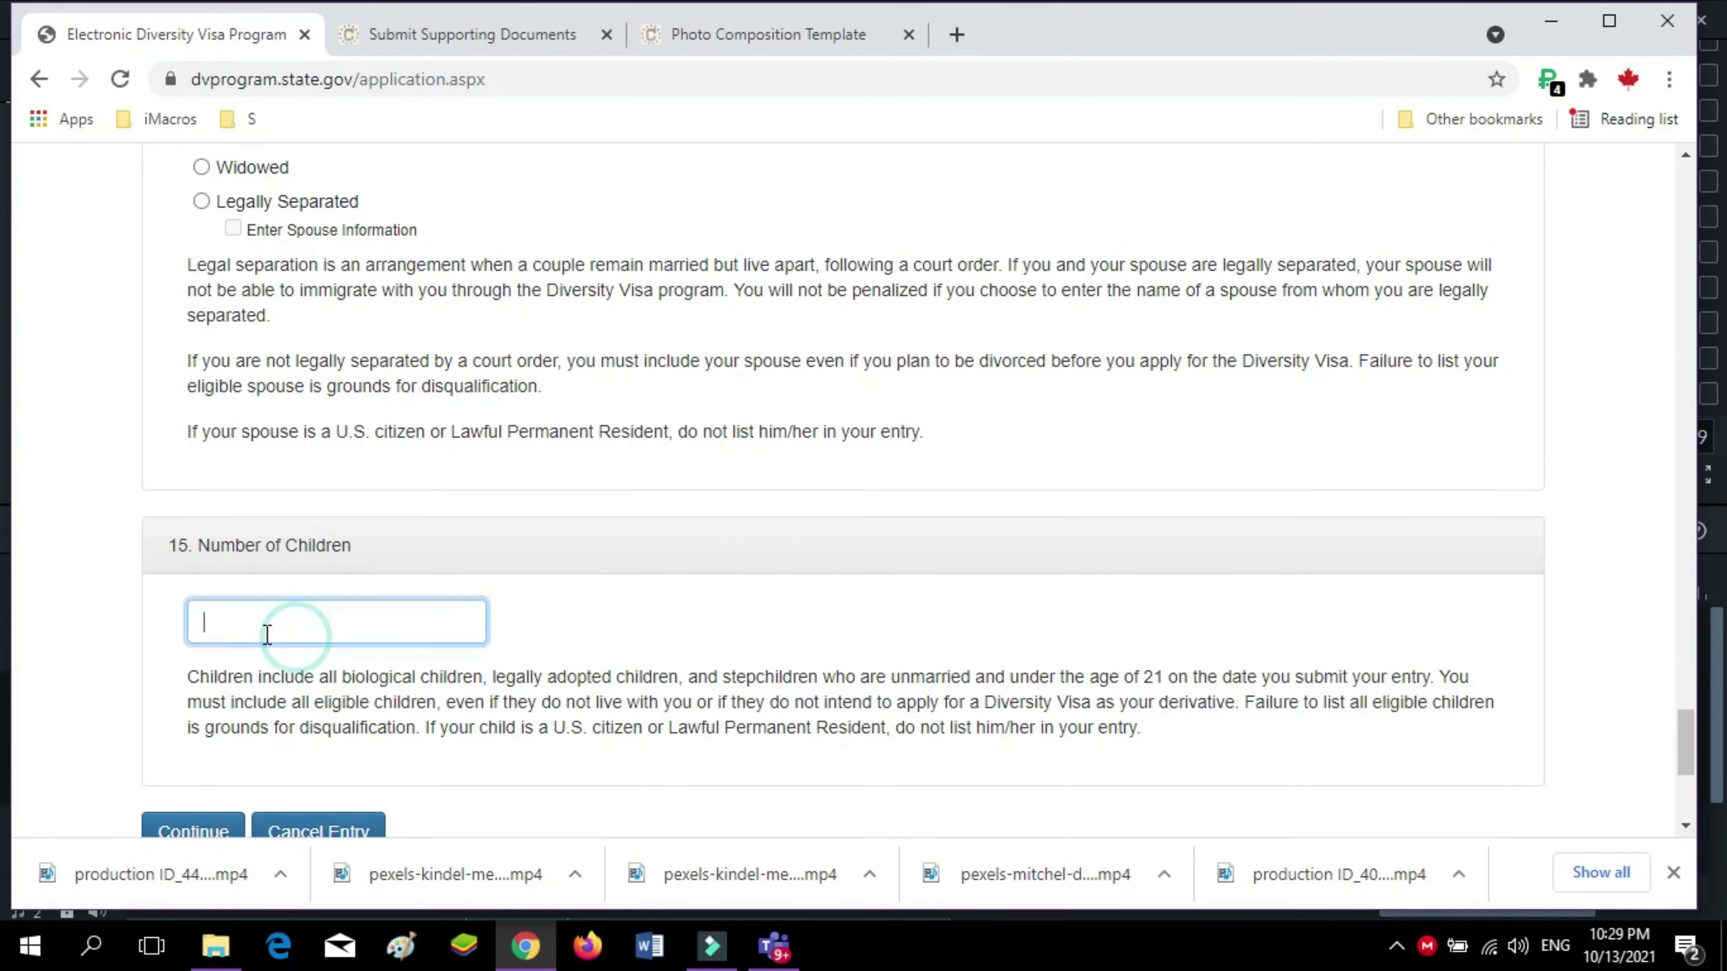
pyautogui.scroll(-2, 353, 636)
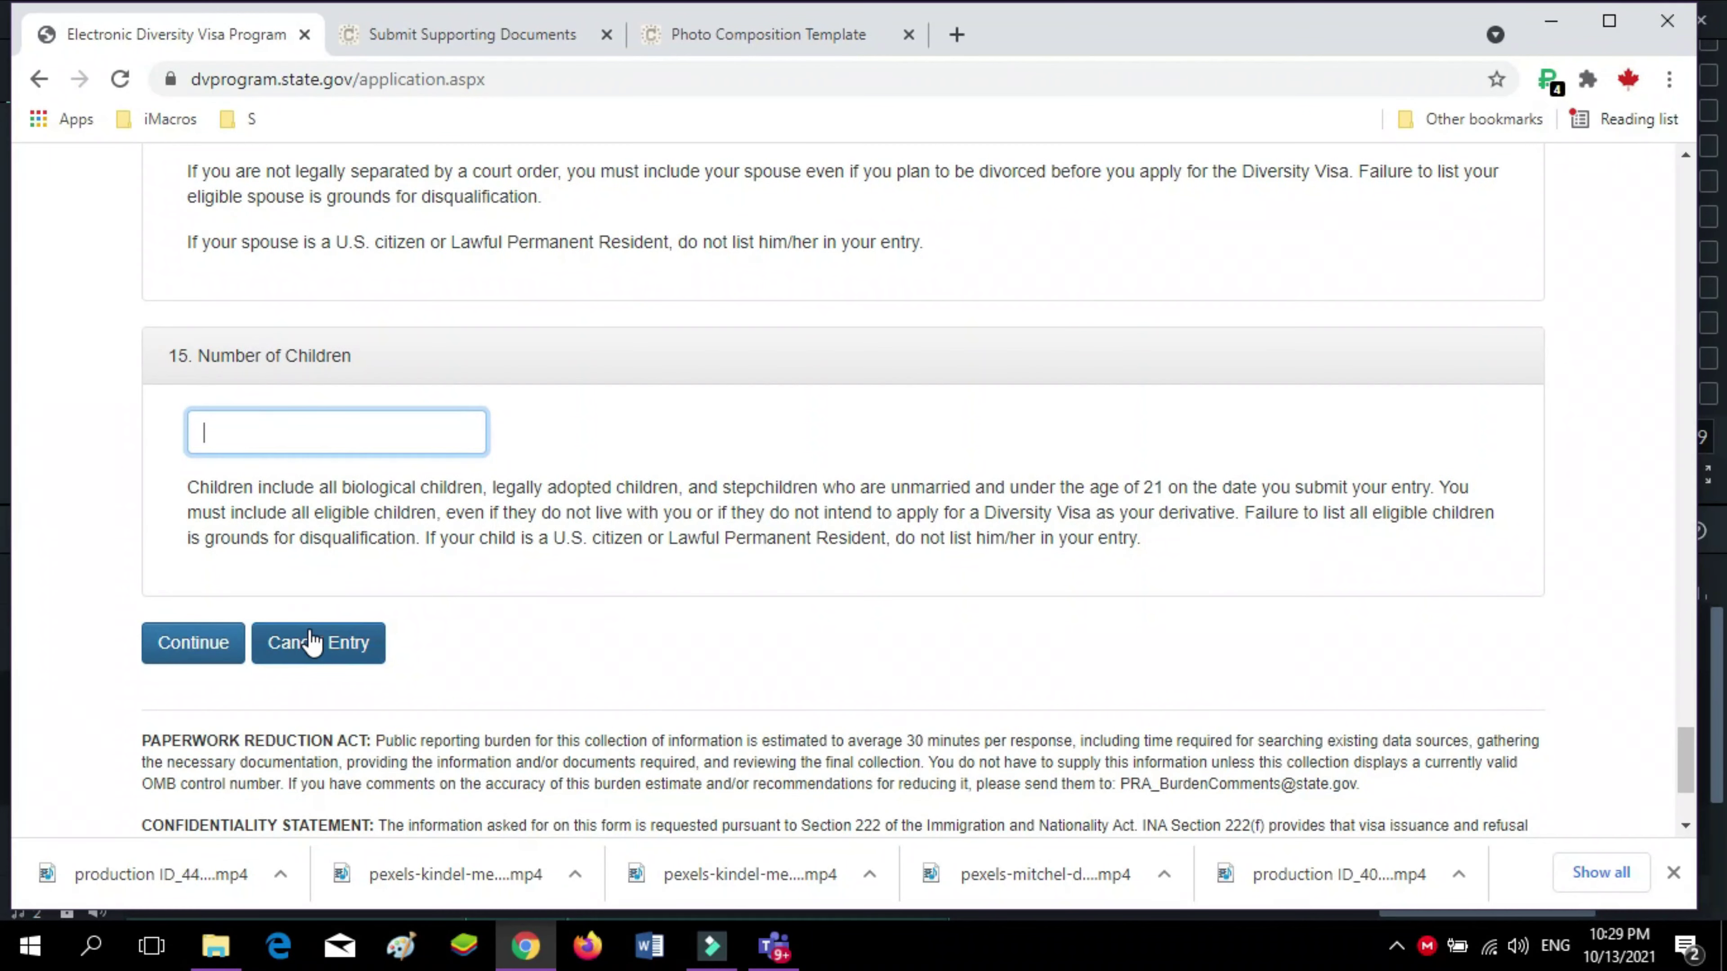
pyautogui.click(212, 657)
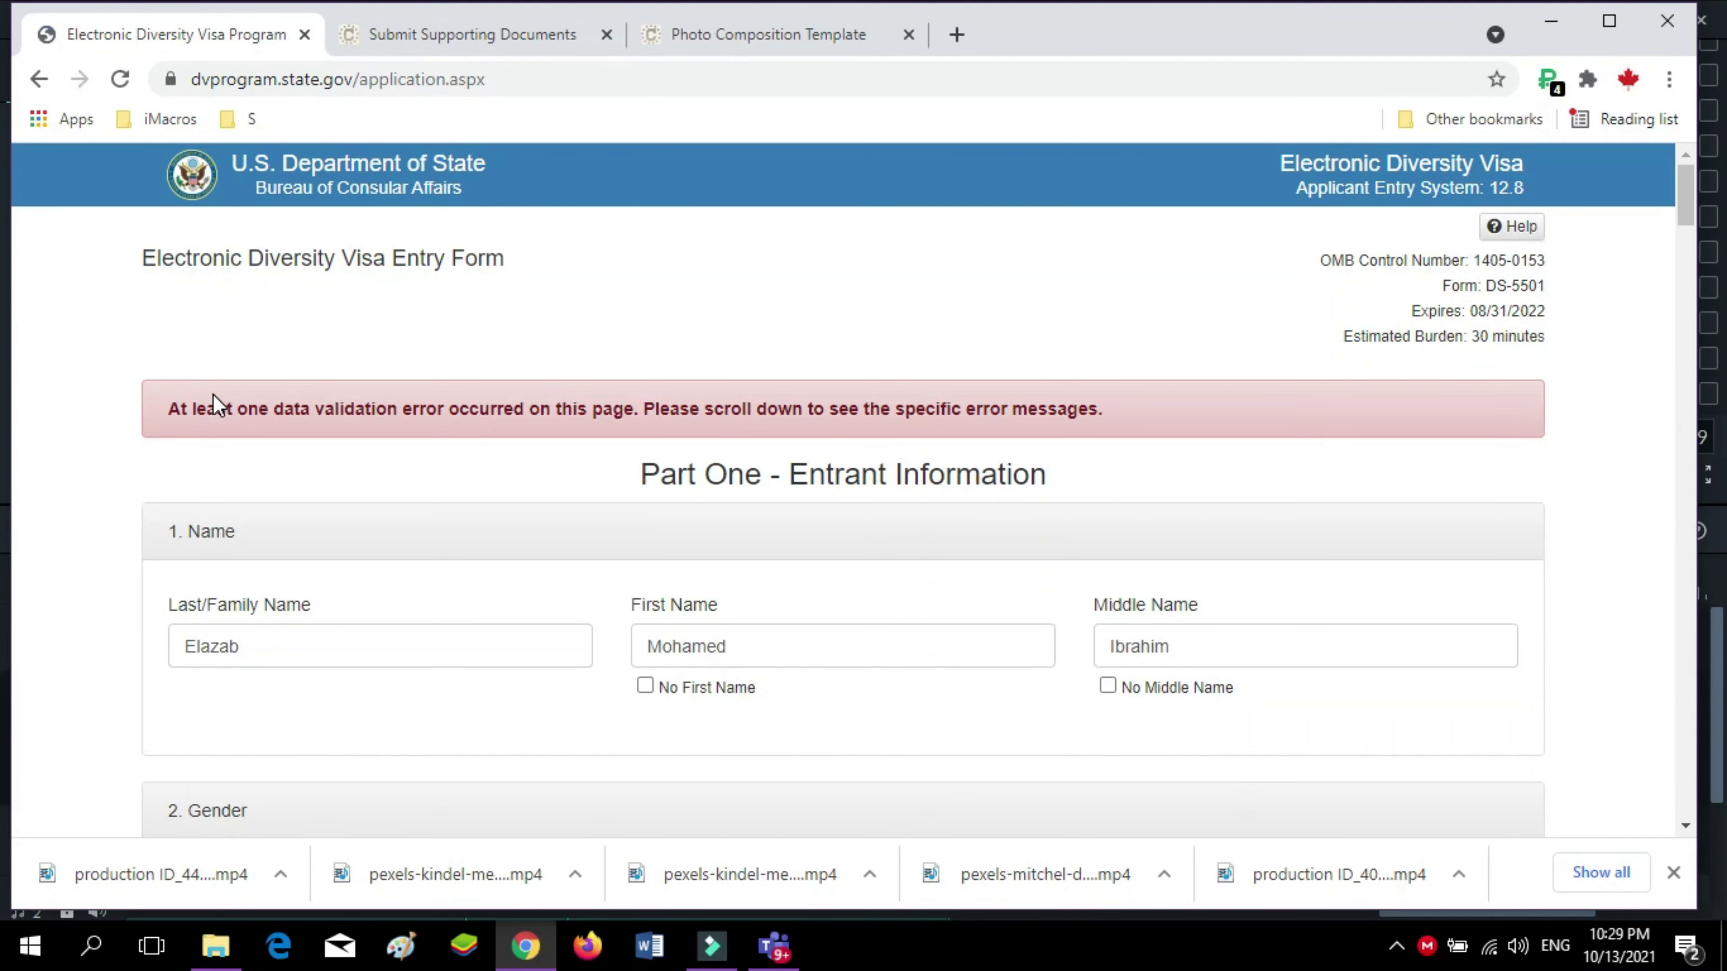
# Review the red validation errors for birth date, countries and passport
pyautogui.scroll(-10, 215, 394)
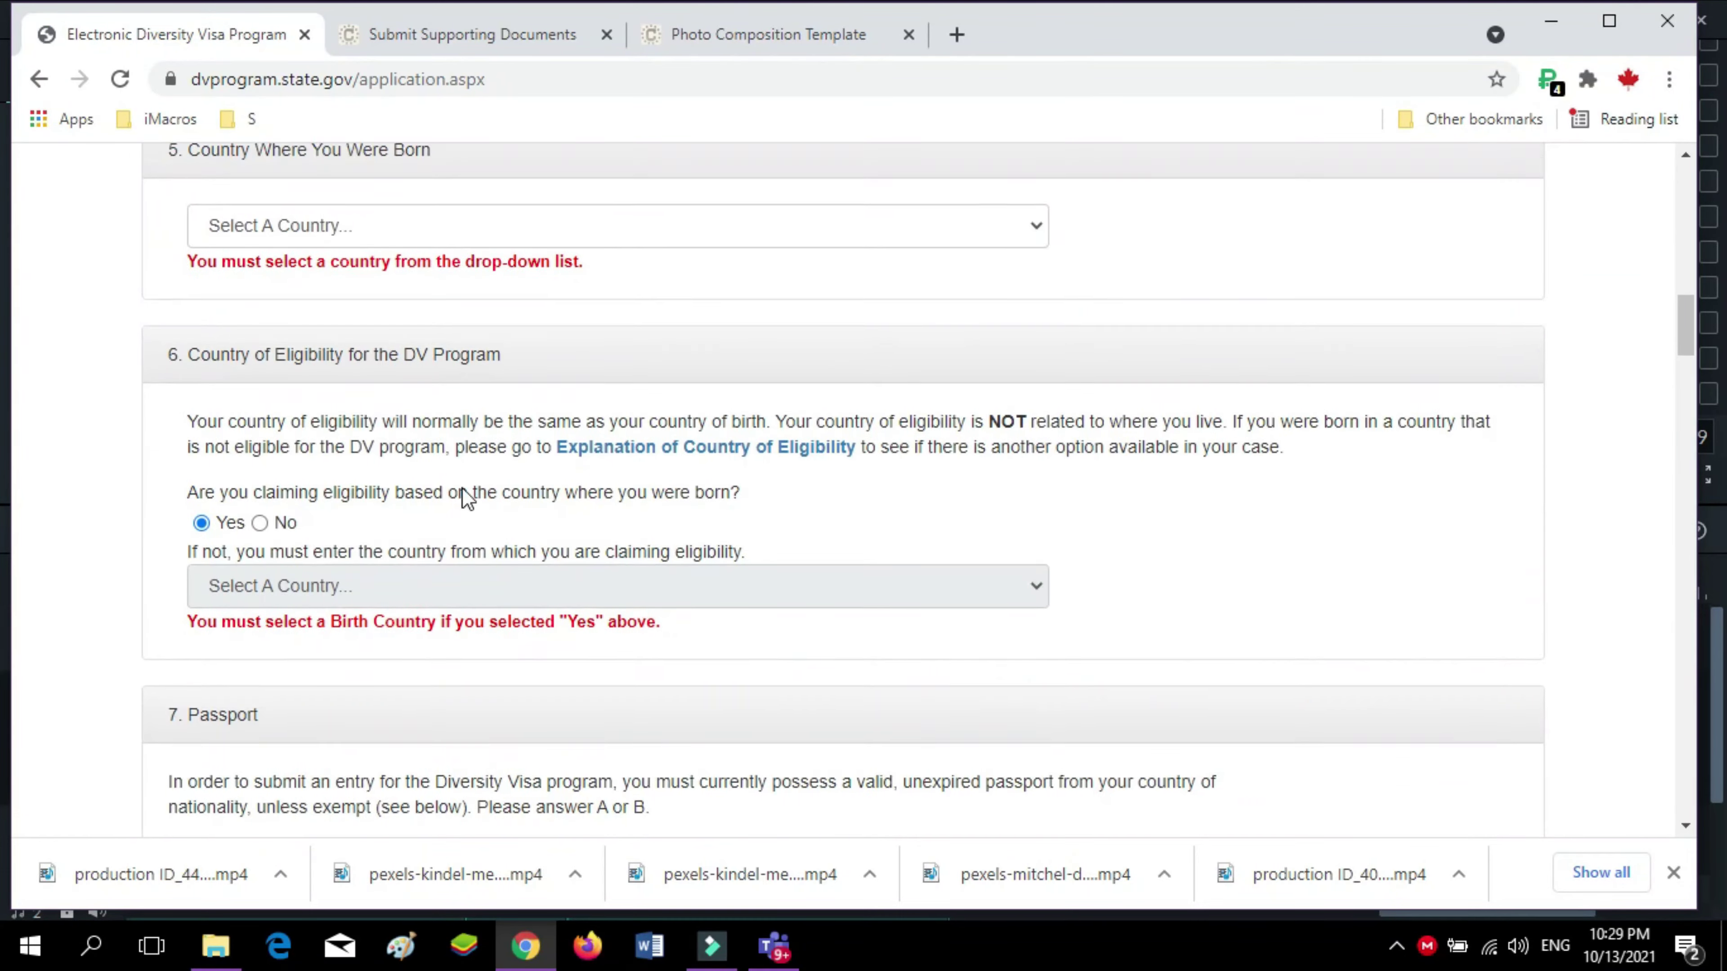
pyautogui.scroll(8, 462, 487)
pyautogui.scroll(-15, 462, 496)
pyautogui.scroll(5, 462, 531)
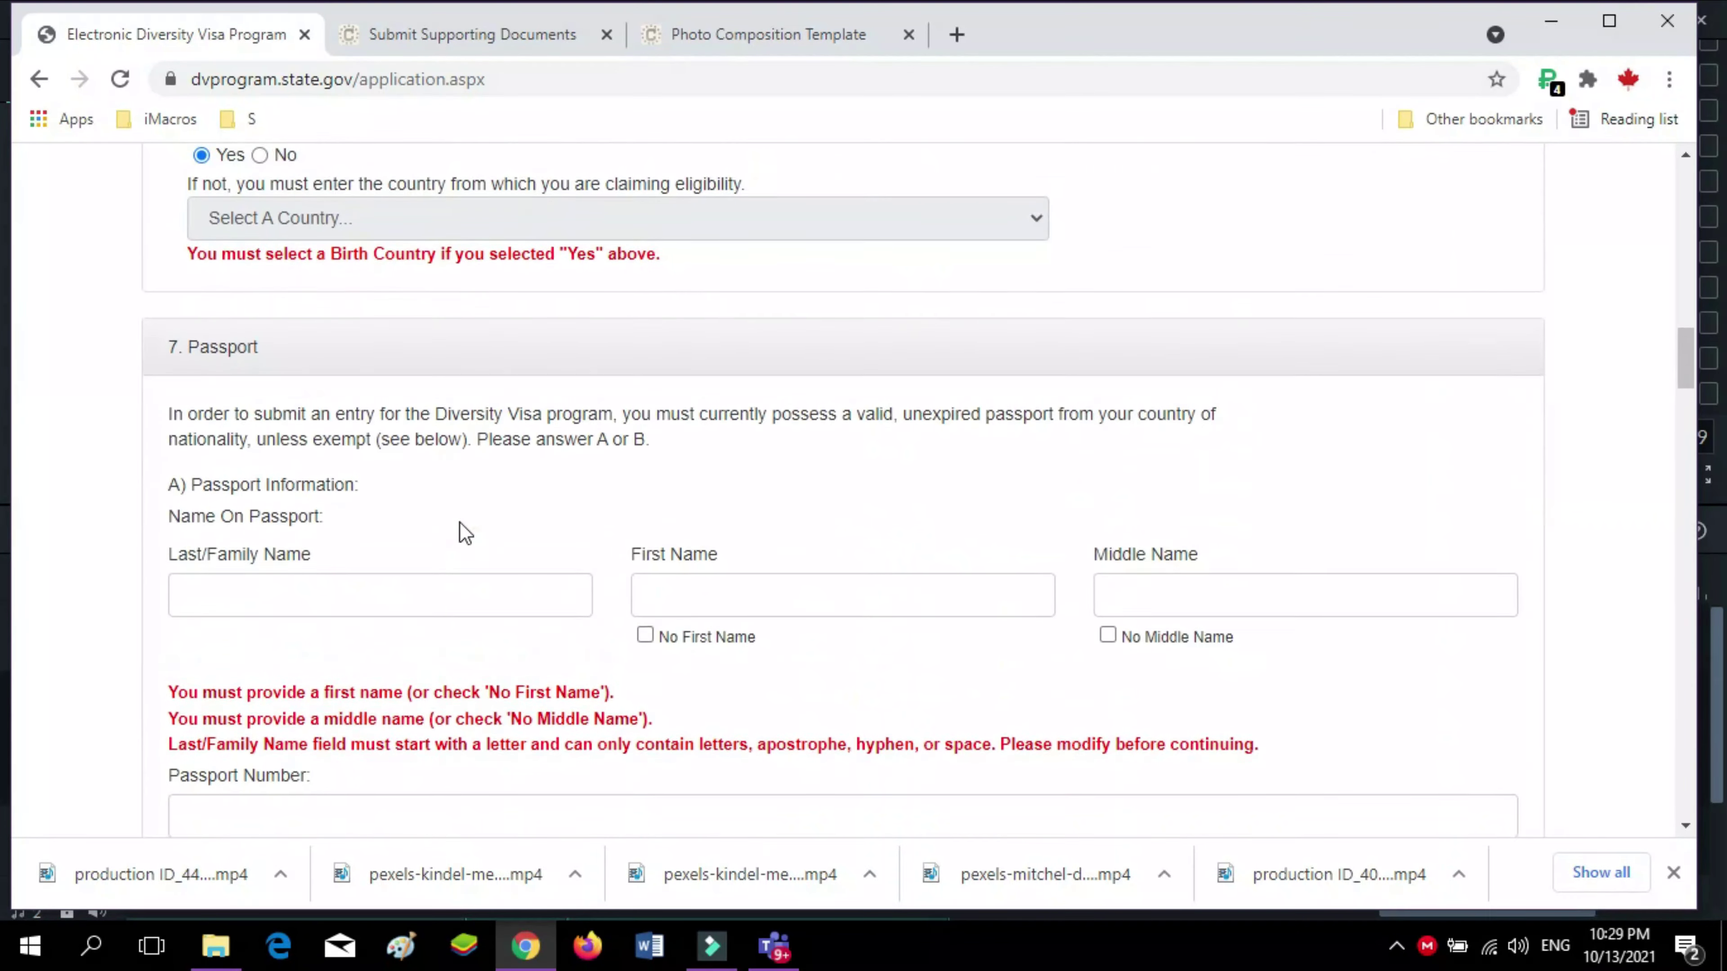
pyautogui.scroll(8, 462, 531)
pyautogui.scroll(-12, 456, 531)
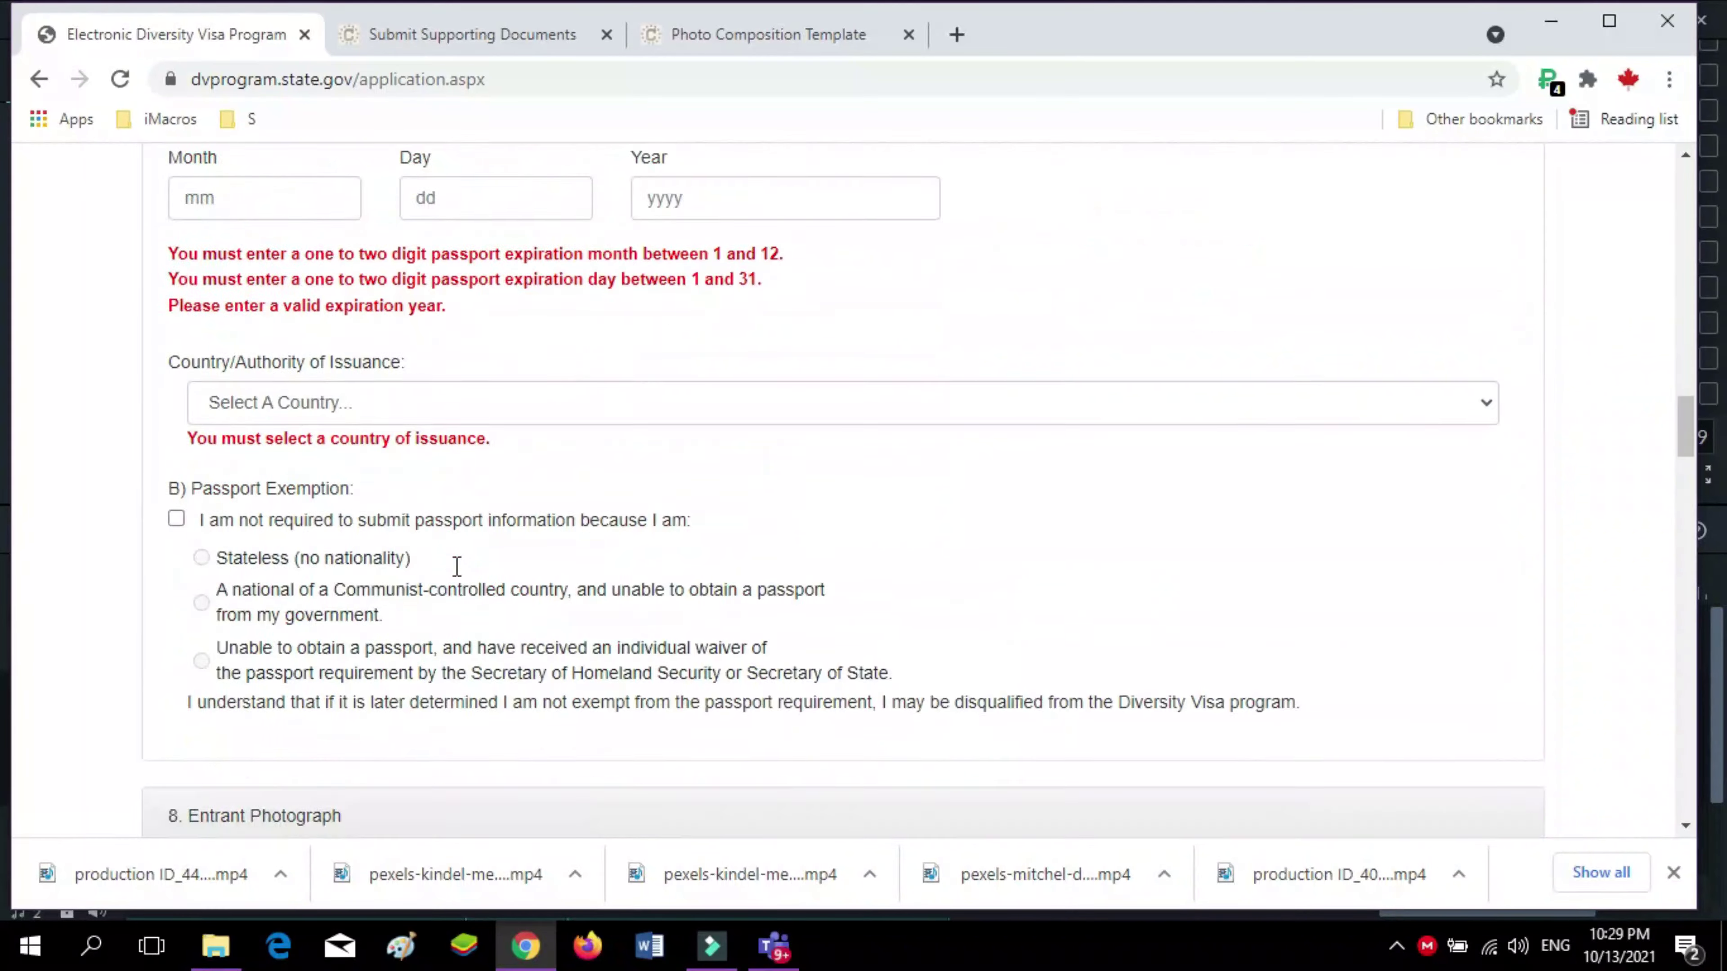
pyautogui.scroll(-8, 469, 562)
pyautogui.scroll(12, 525, 486)
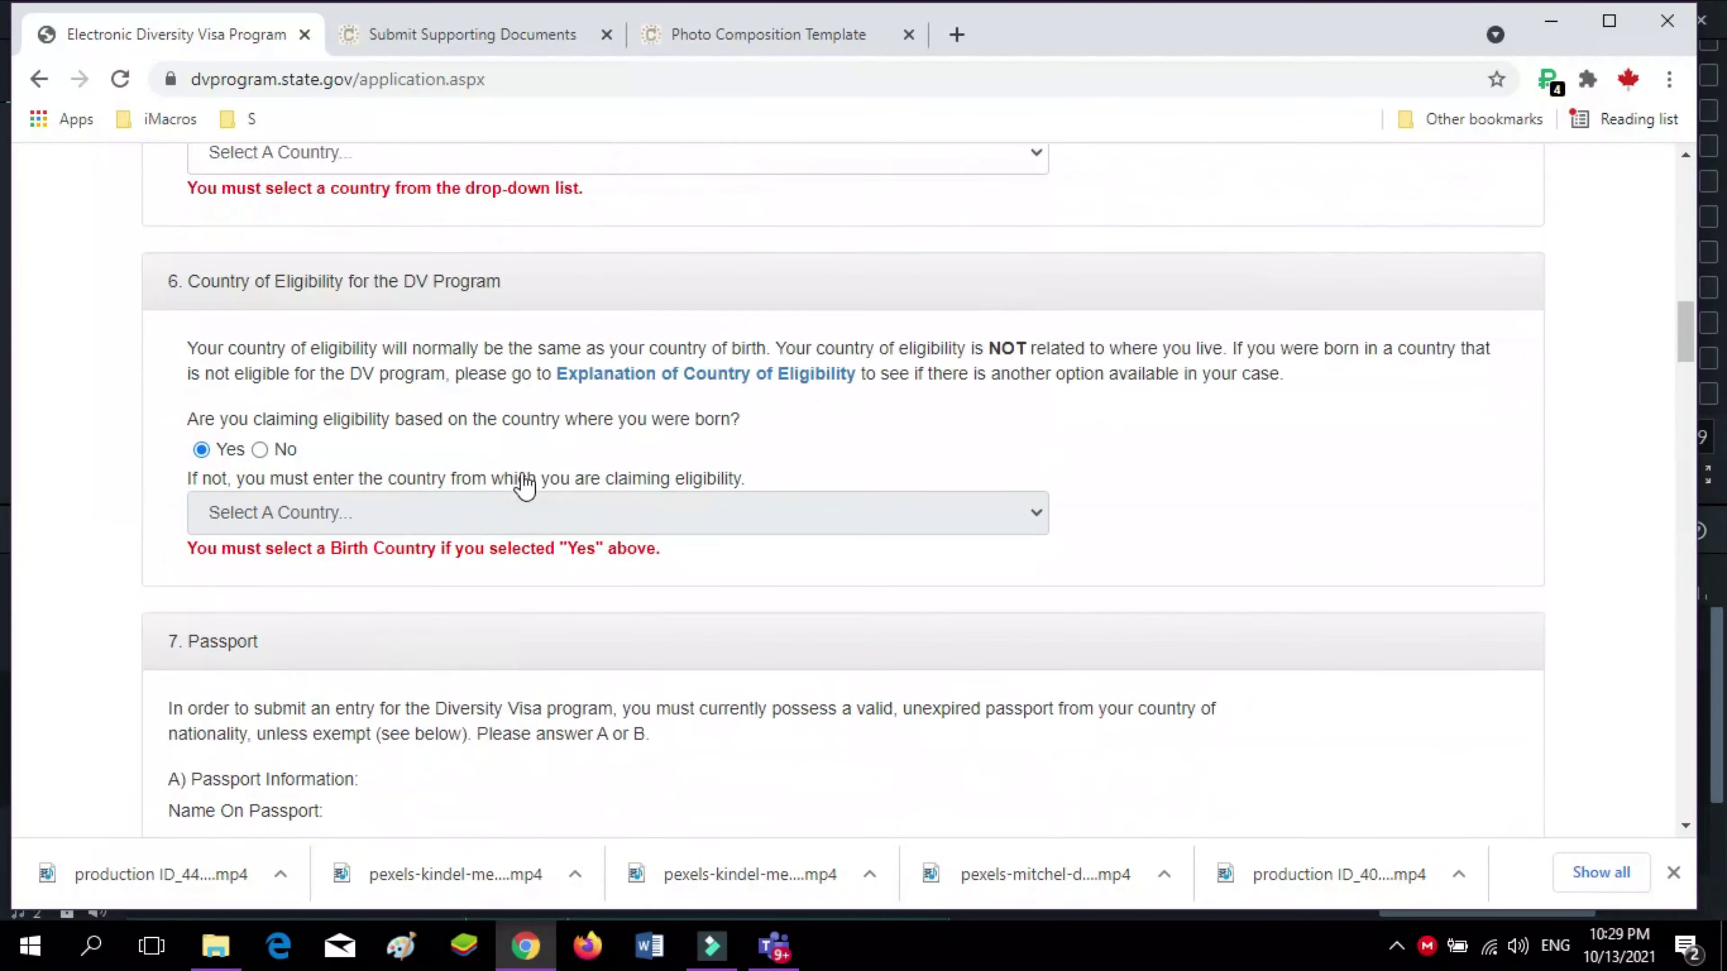
pyautogui.scroll(15, 524, 486)
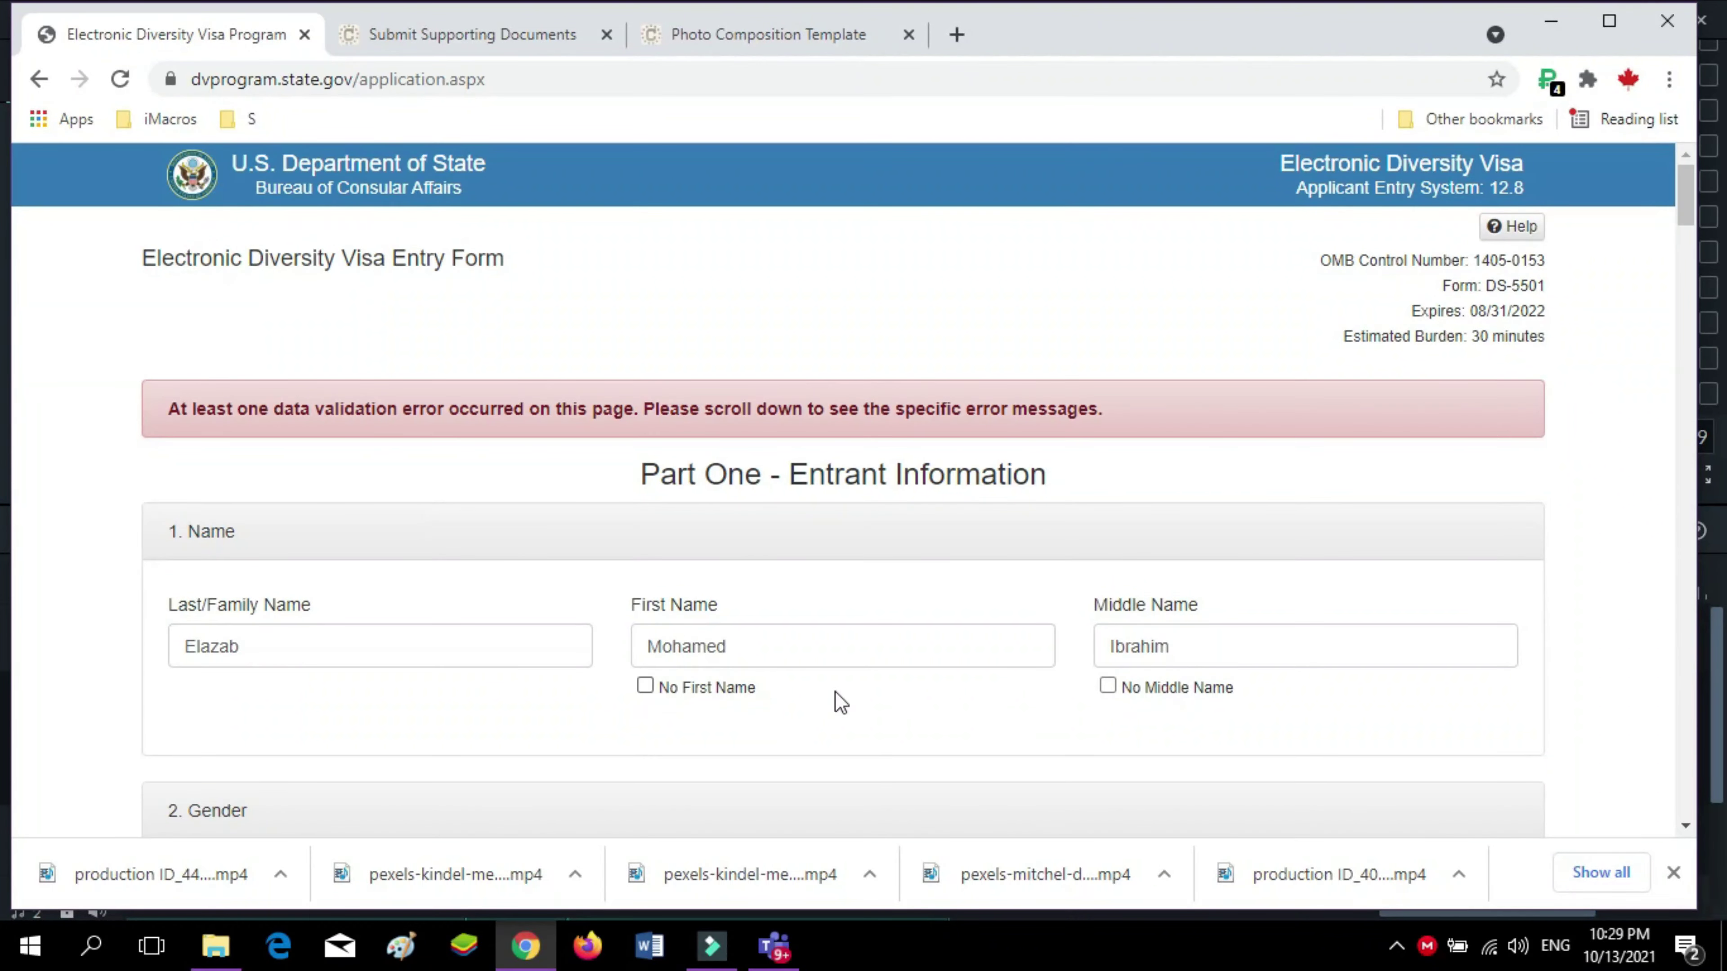
pyautogui.scroll(-15, 455, 667)
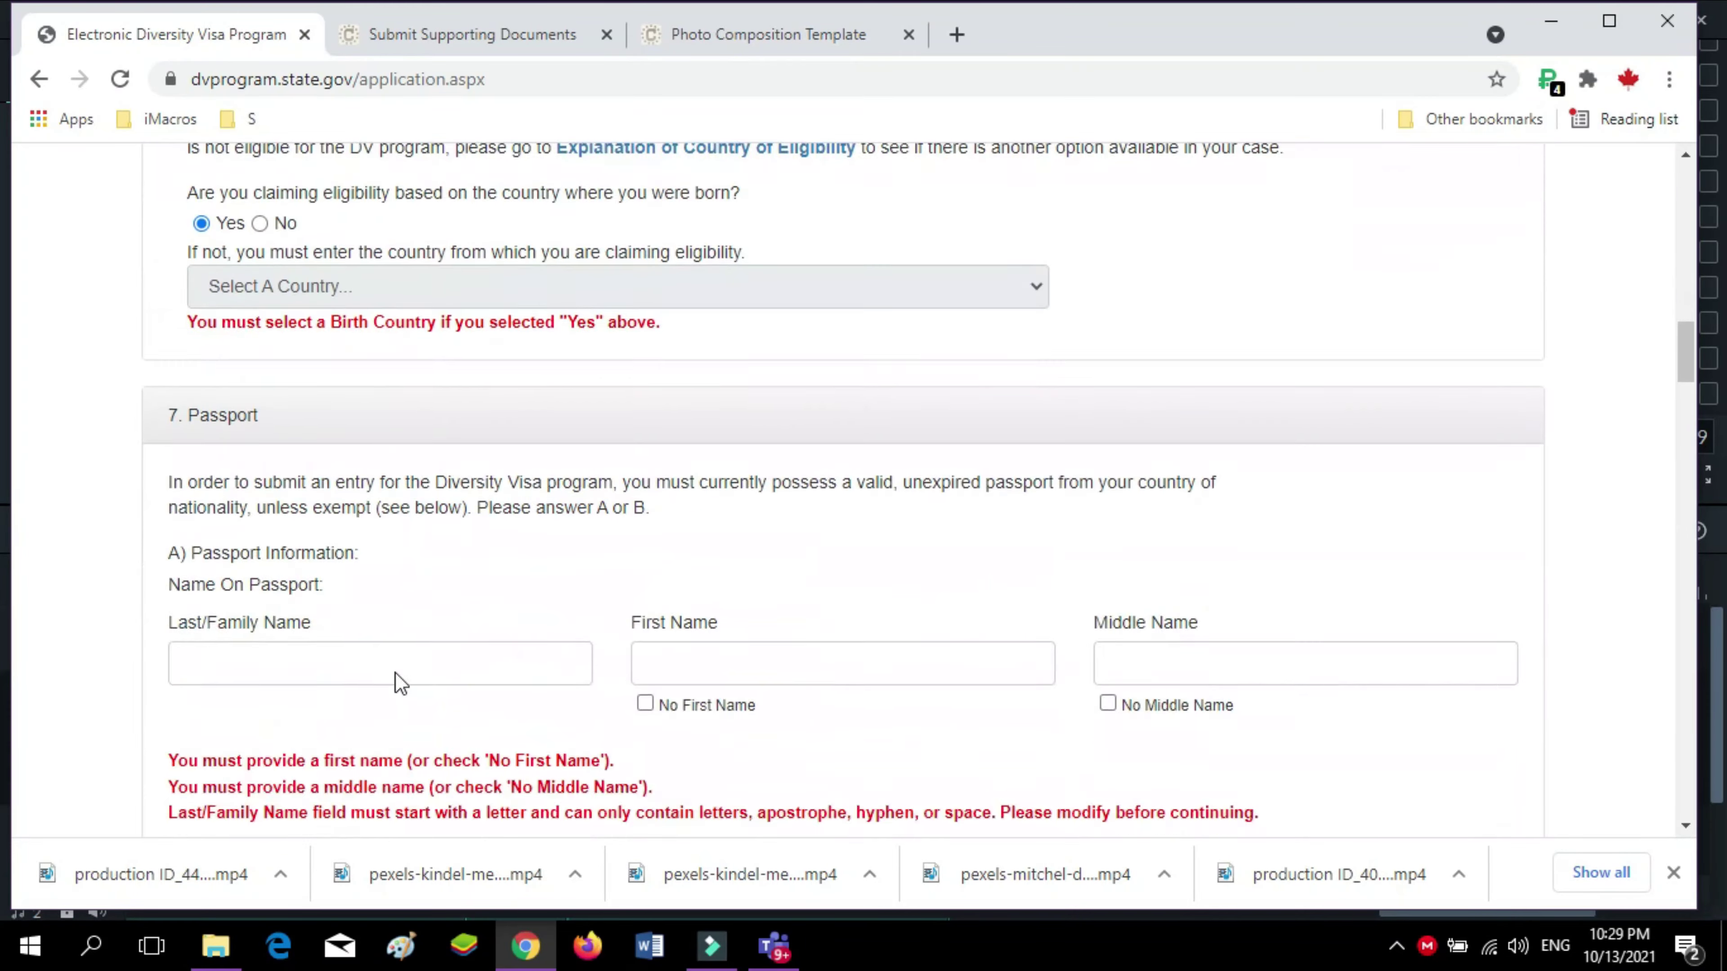
pyautogui.scroll(-12, 373, 663)
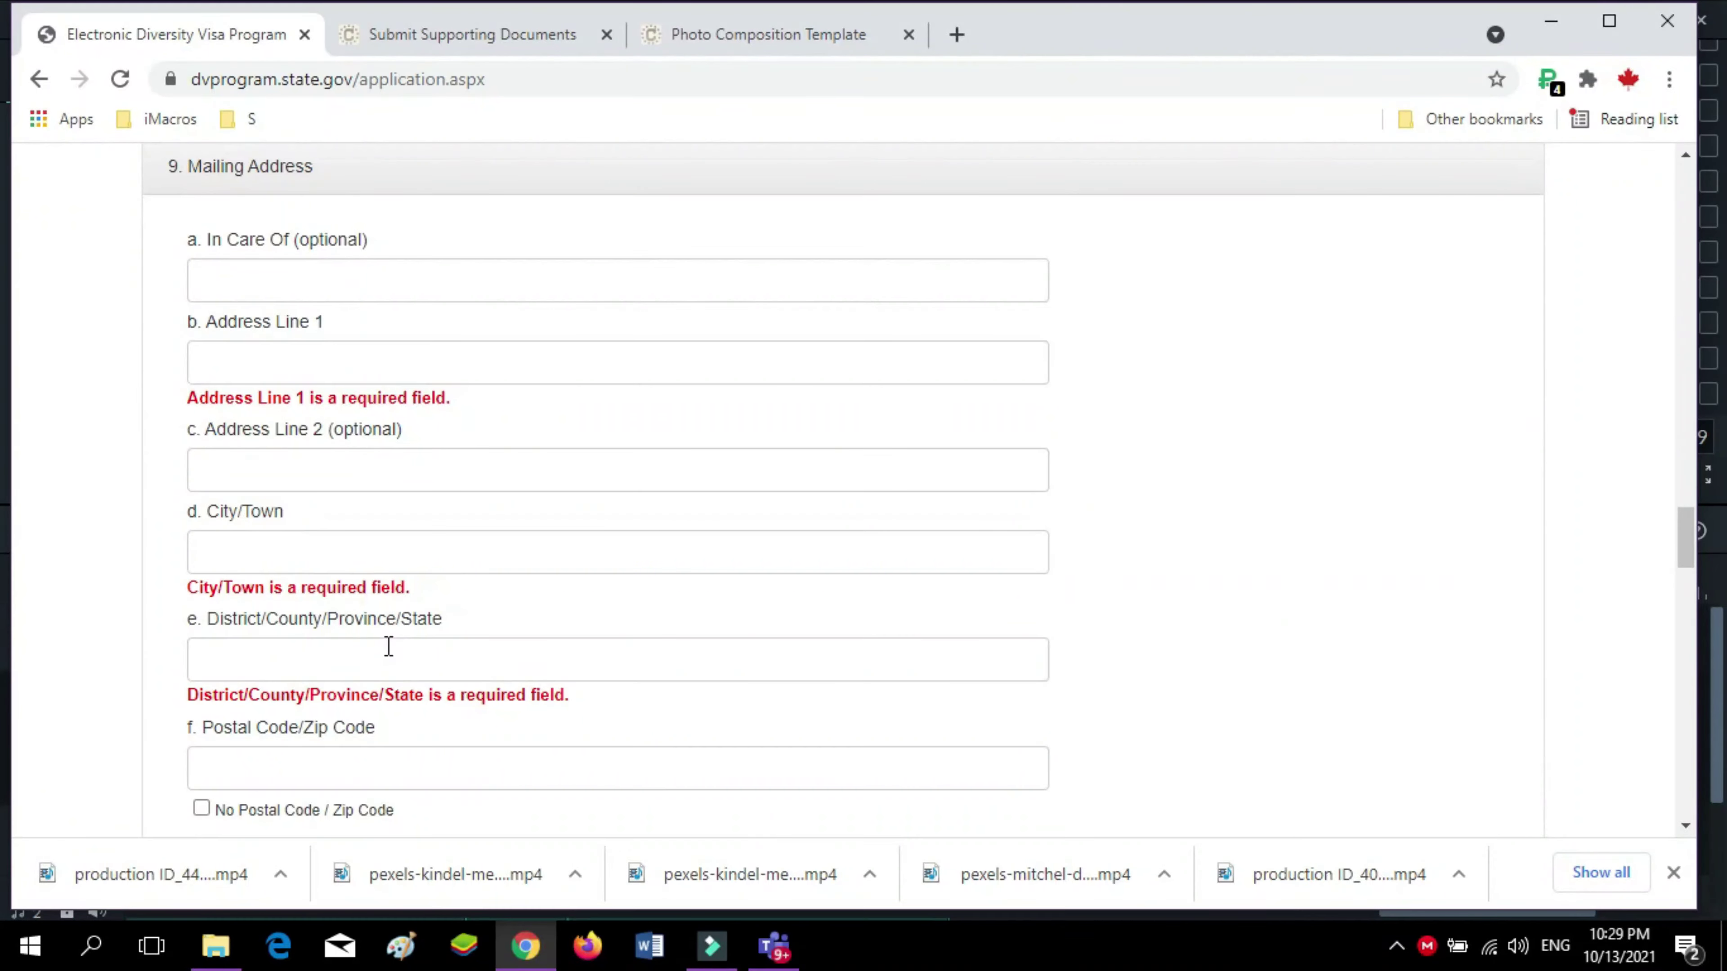
pyautogui.scroll(15, 388, 646)
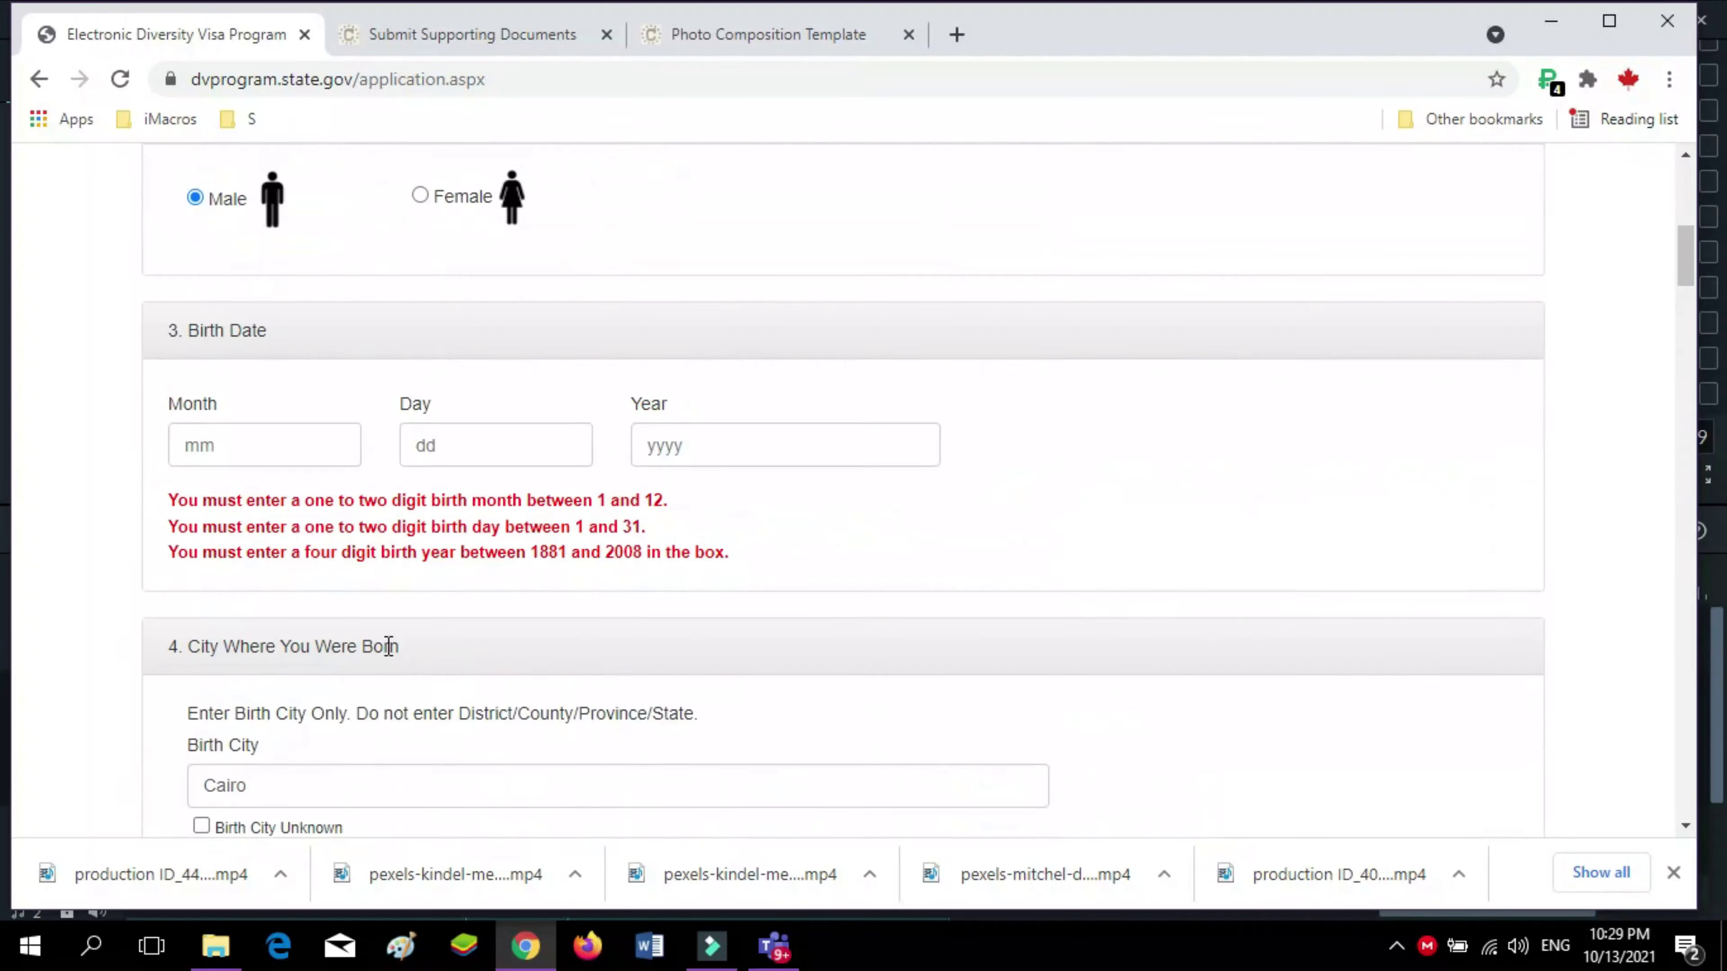
pyautogui.scroll(4, 389, 646)
# Fill the birth month and day fields and move on to the year
pyautogui.click(280, 730)
pyautogui.write('23')
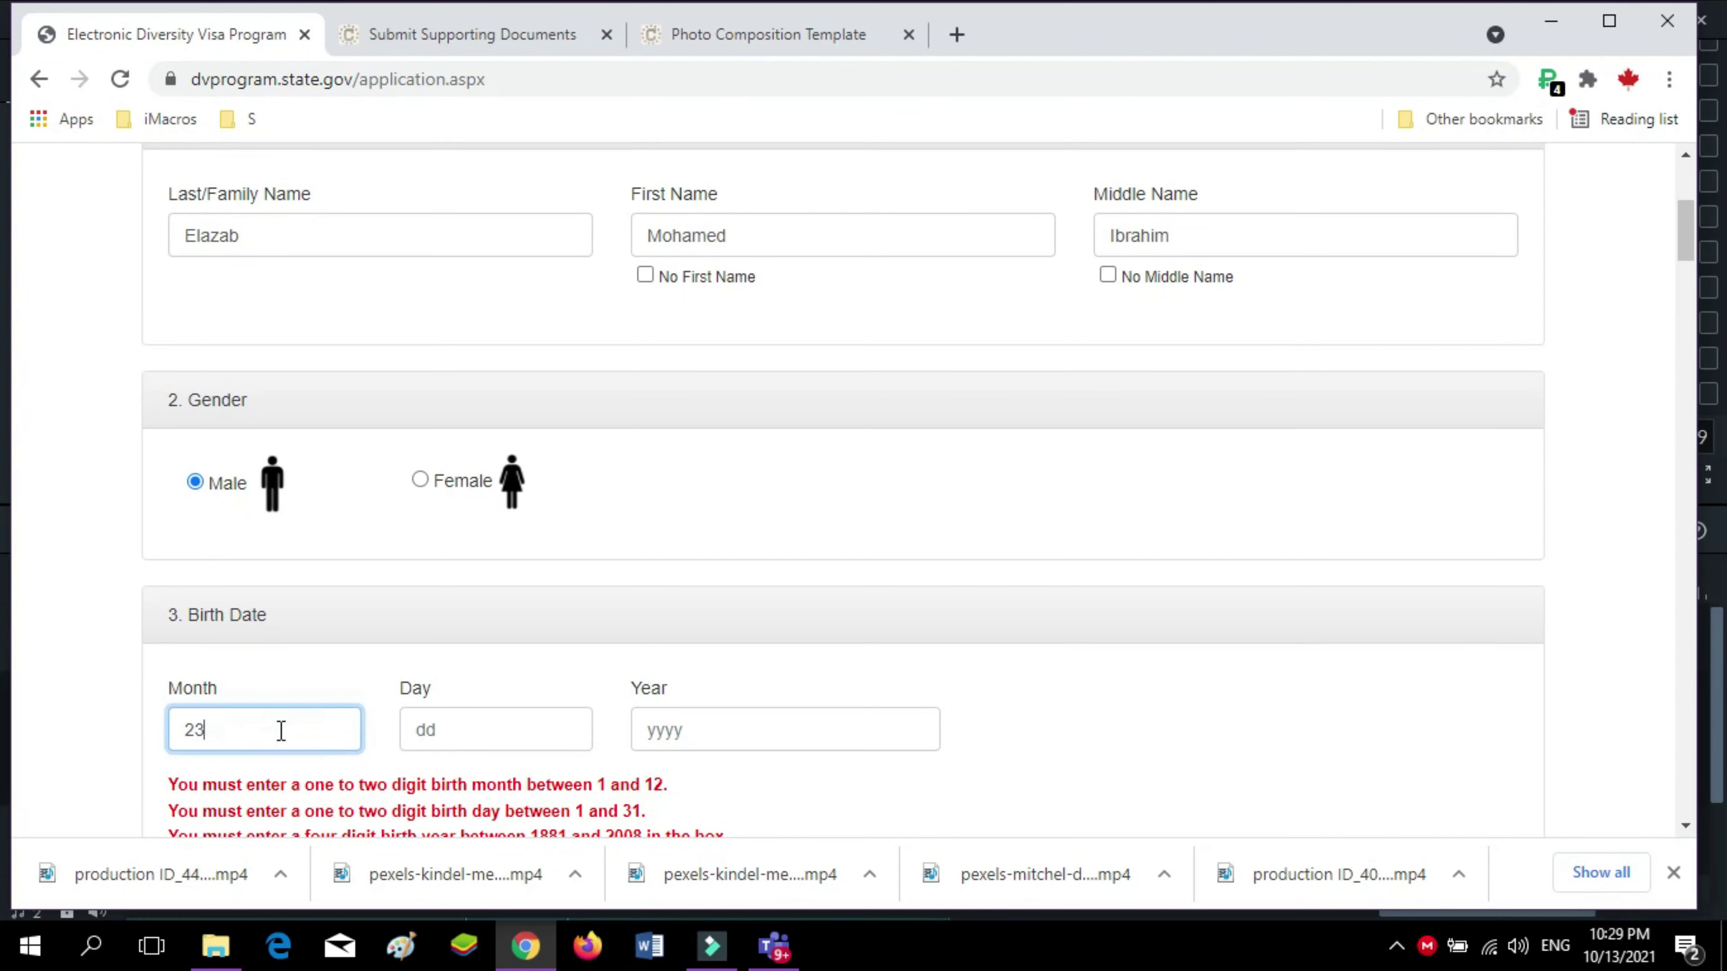
pyautogui.click(502, 724)
pyautogui.write('2')
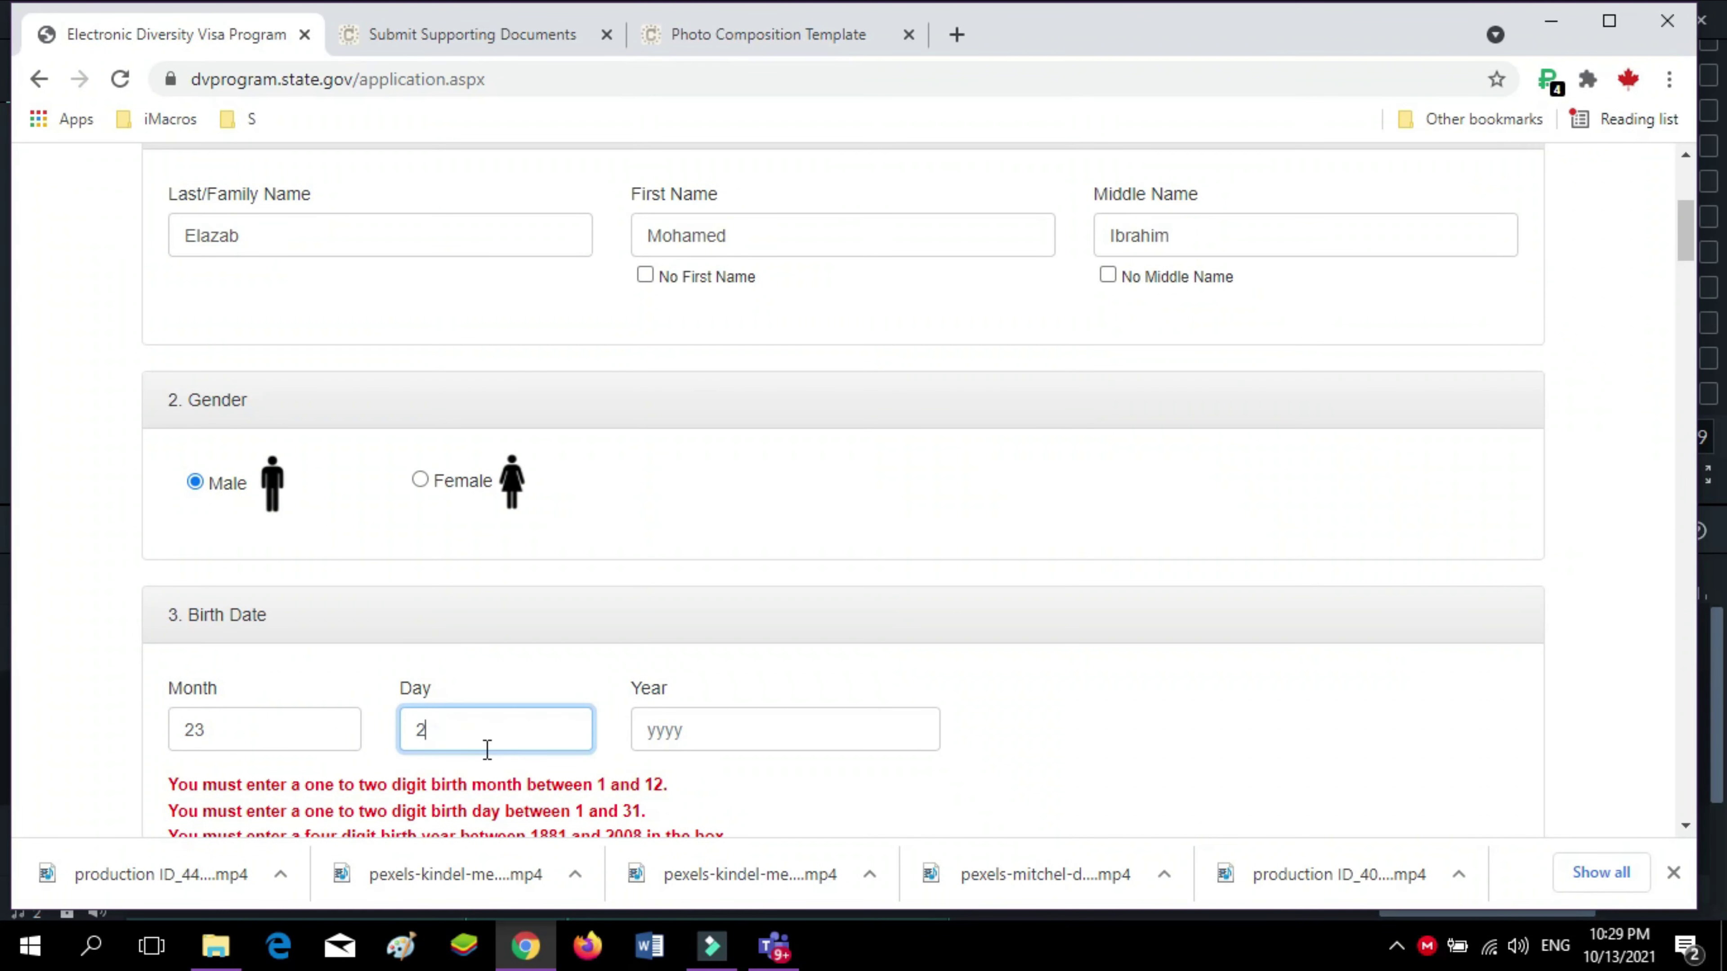
pyautogui.write('3')
pyautogui.click(689, 731)
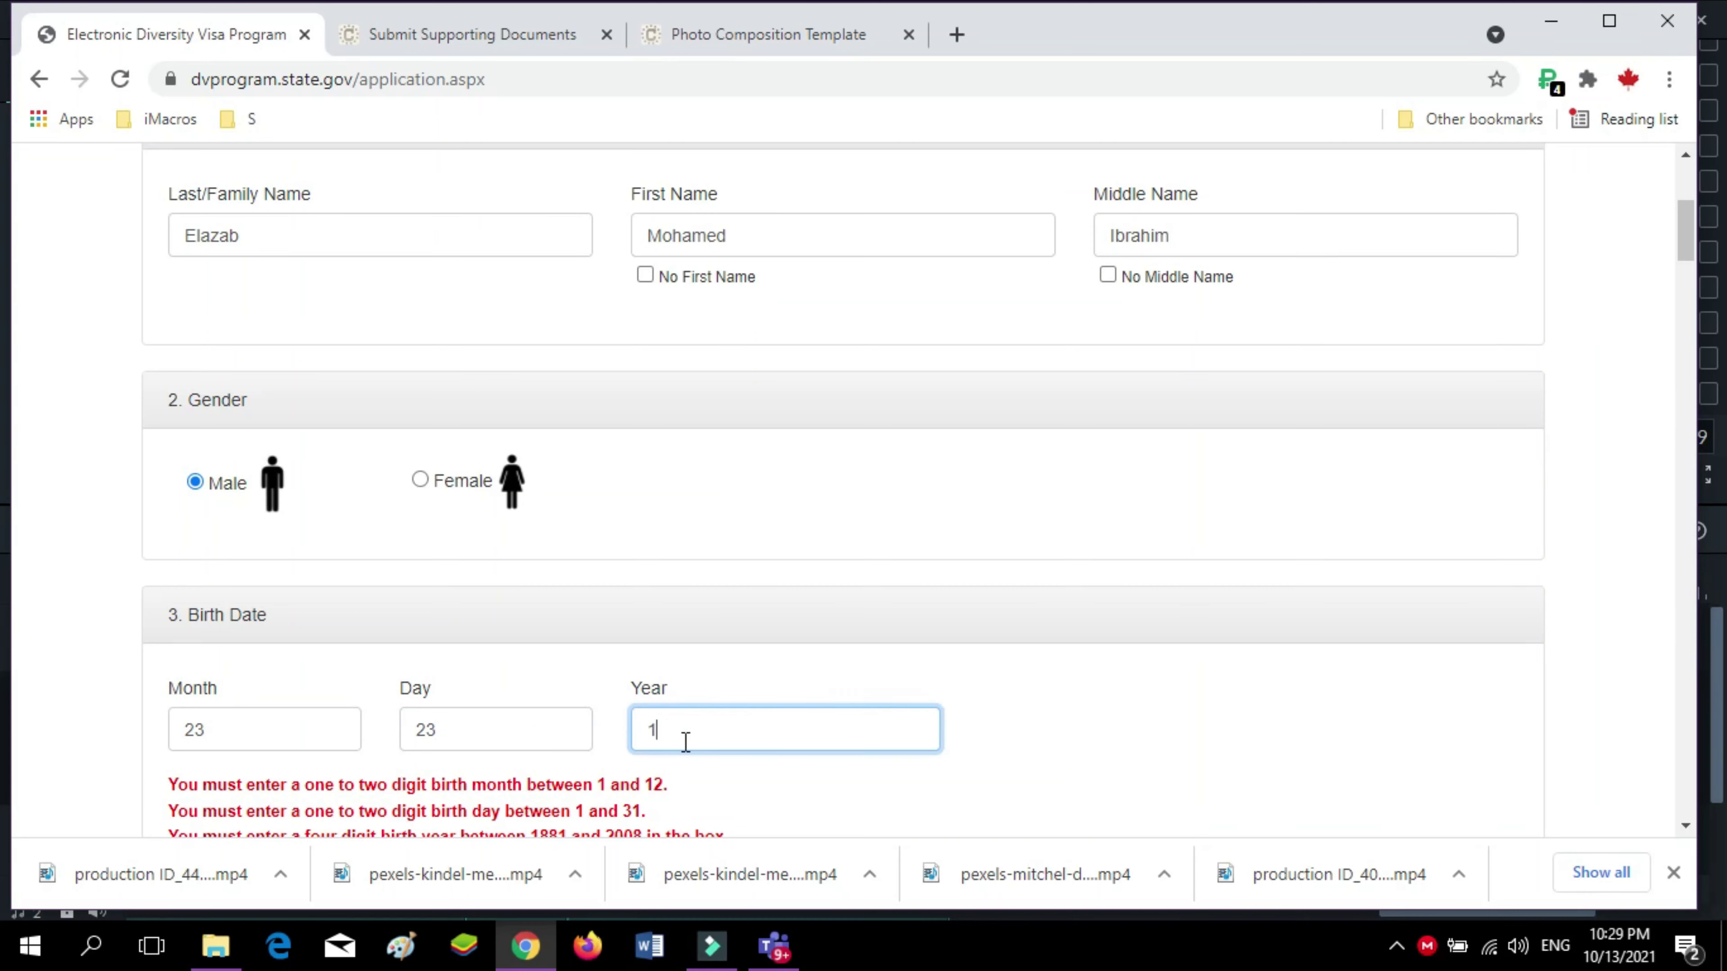
pyautogui.scroll(-5, 482, 733)
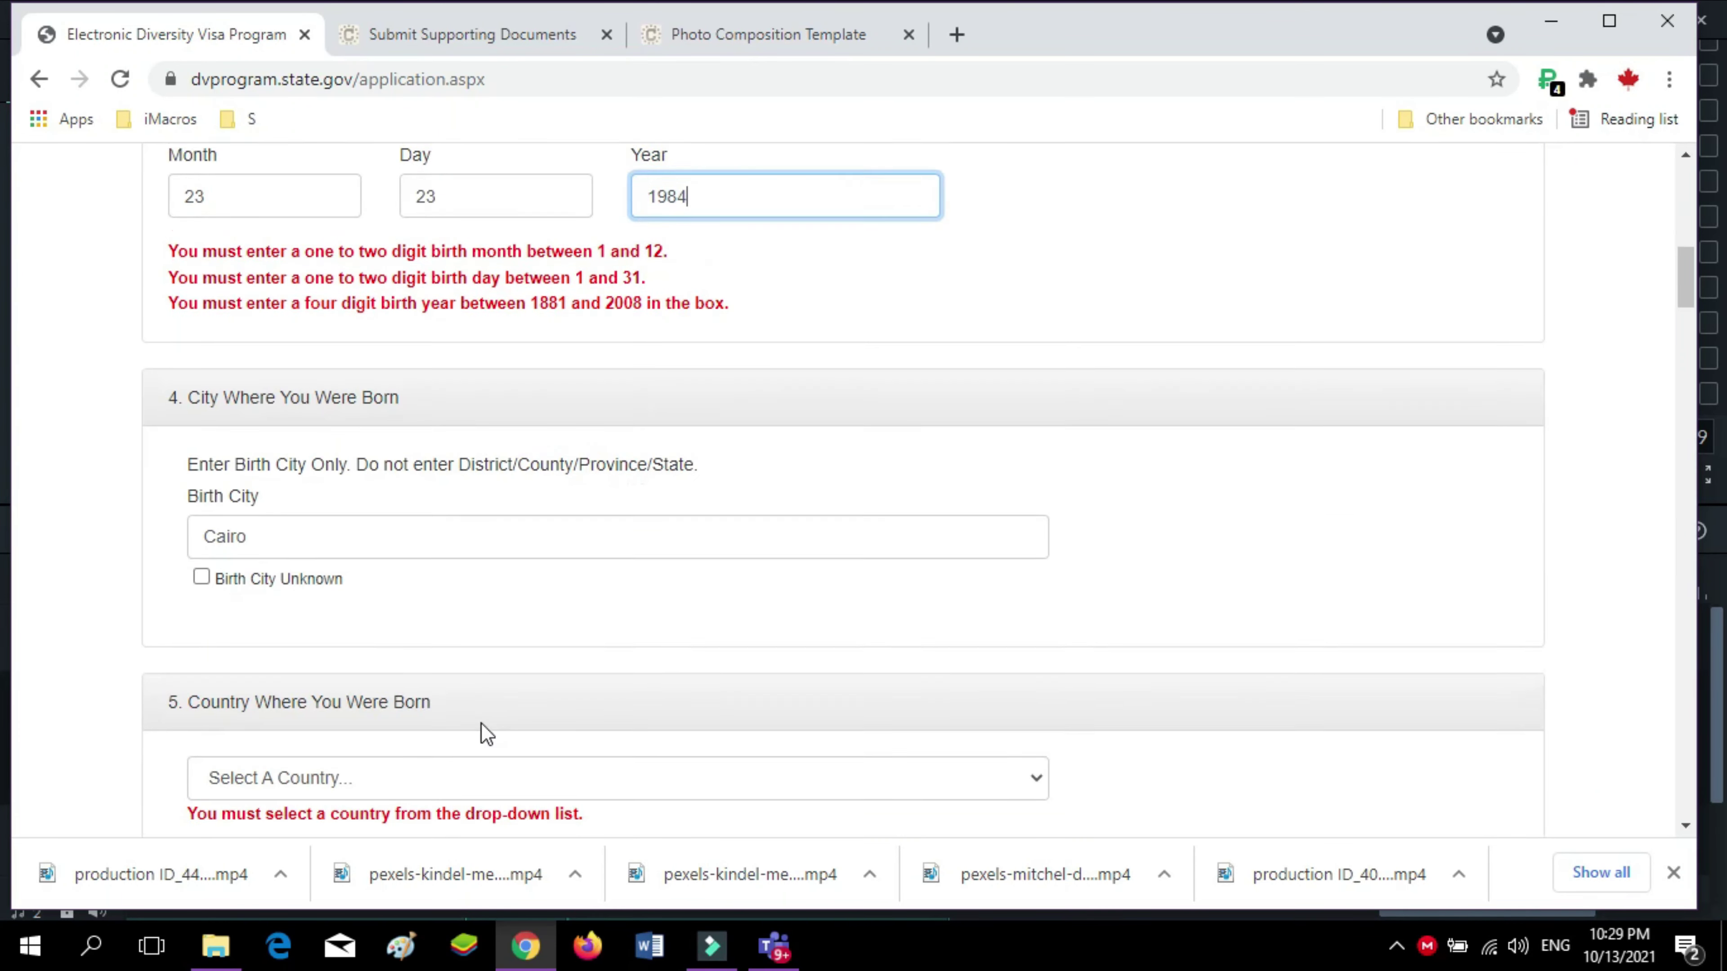
pyautogui.scroll(2, 482, 732)
pyautogui.click(483, 378)
pyautogui.doubleClick(483, 378)
pyautogui.write('06')
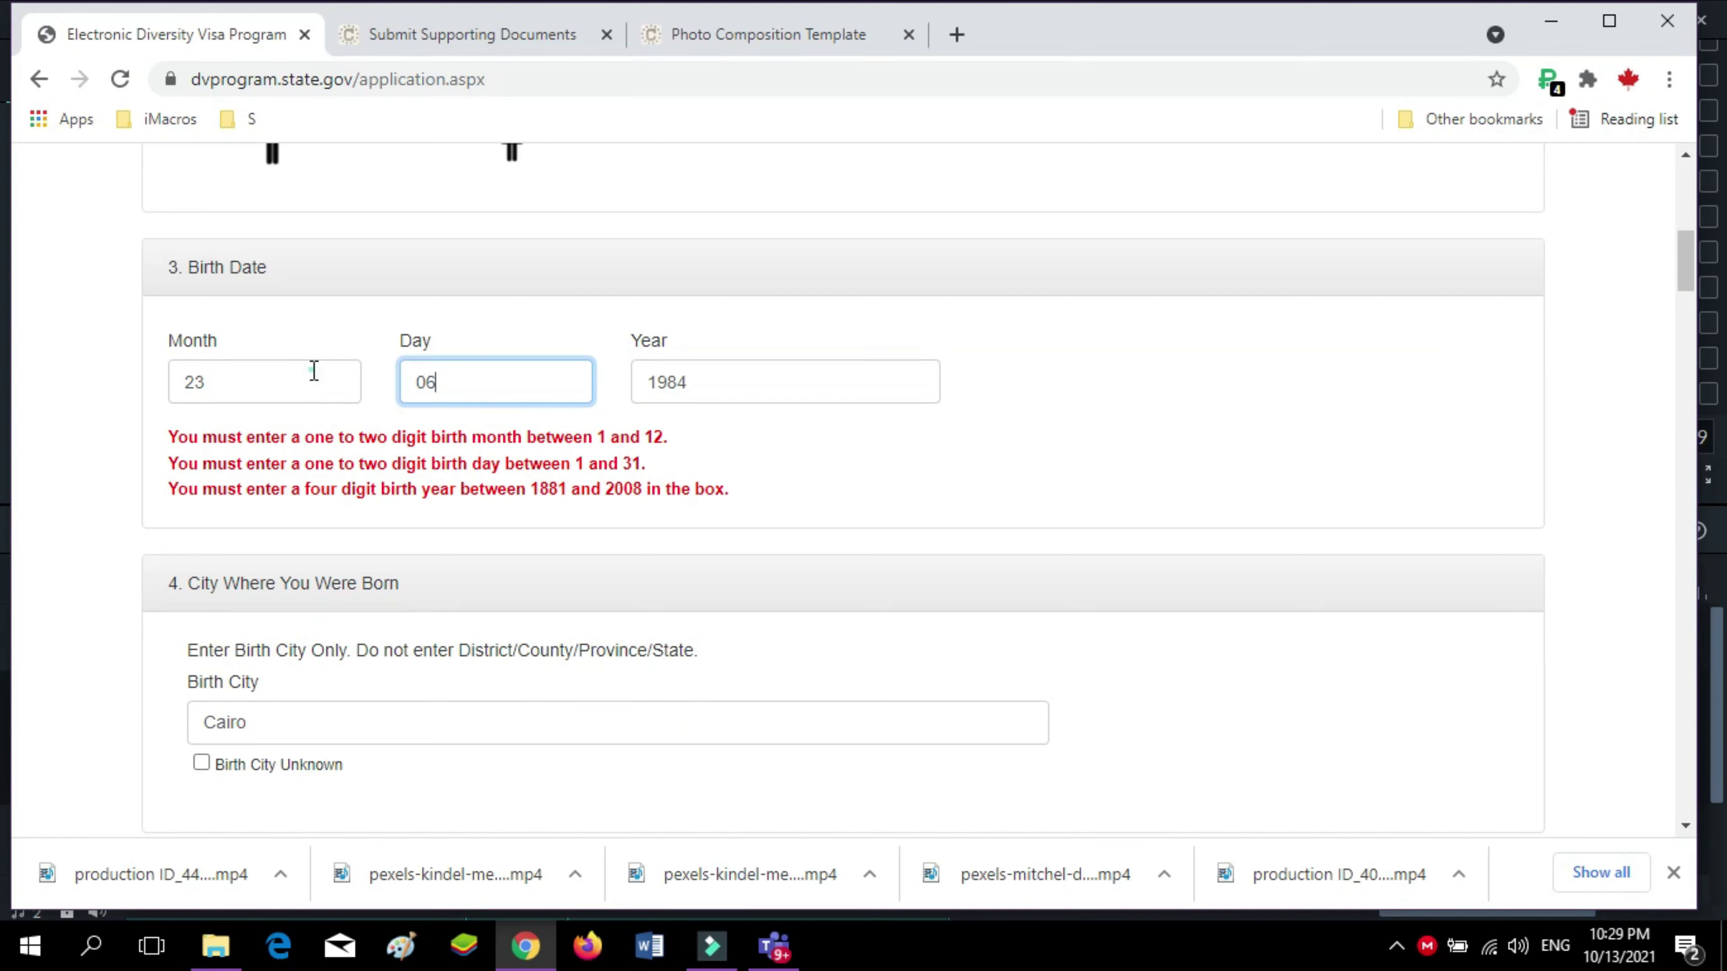
pyautogui.doubleClick(314, 370)
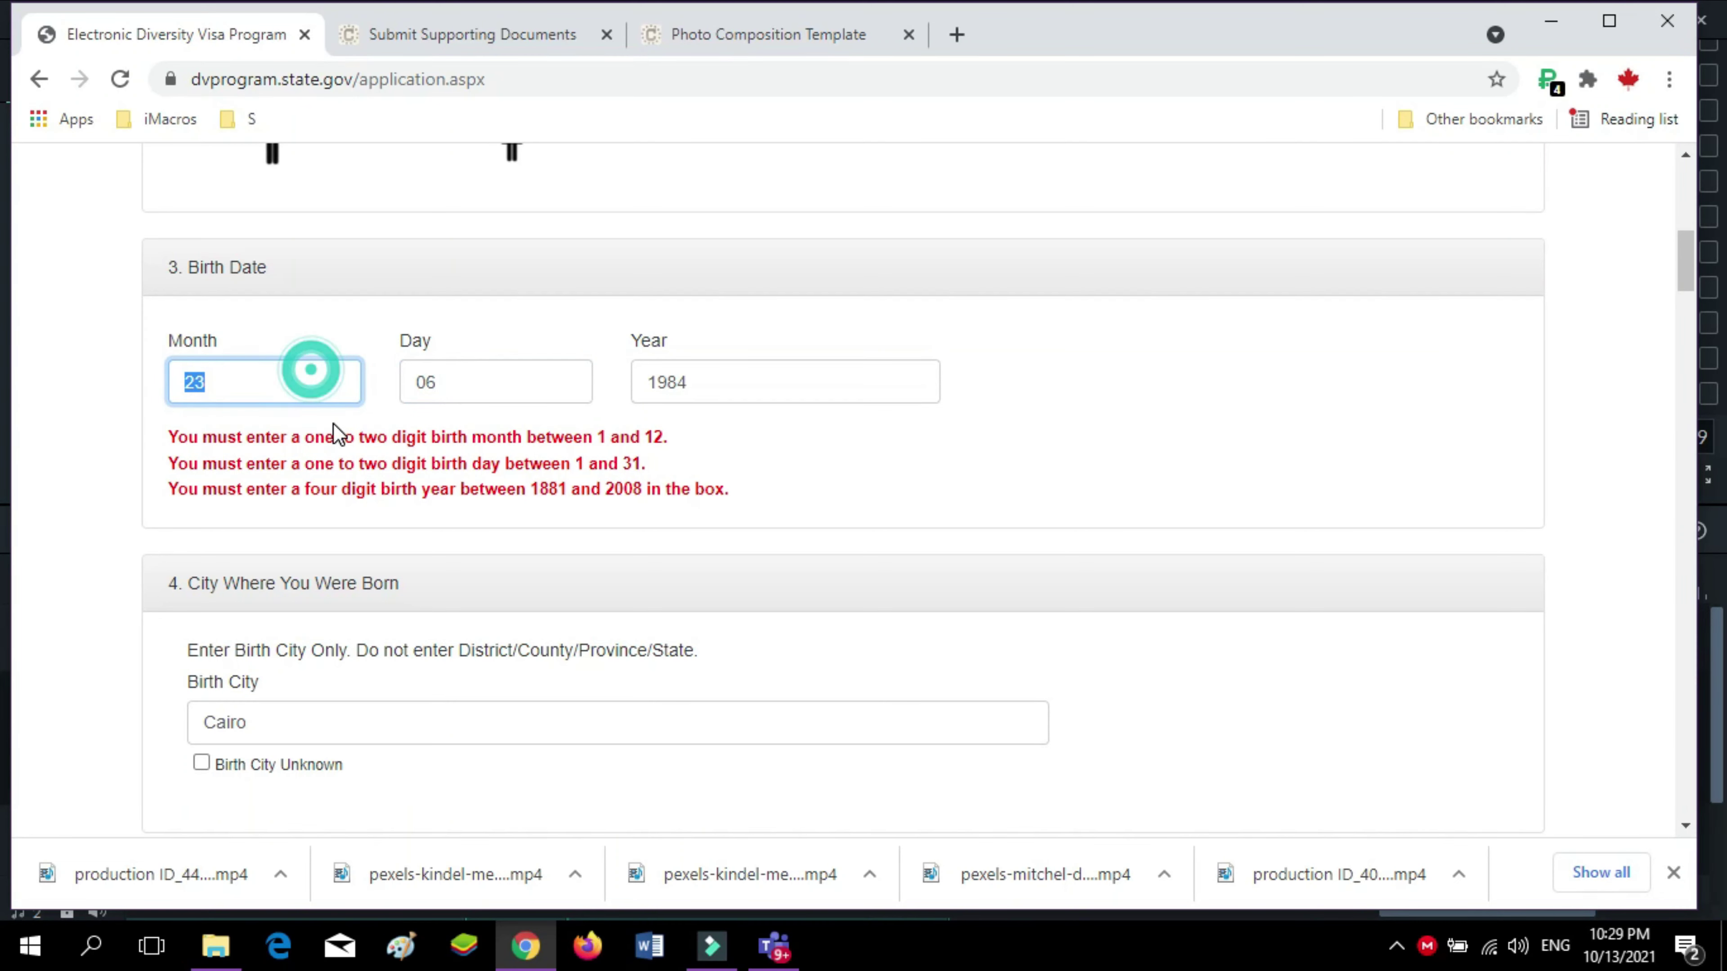
pyautogui.scroll(-10, 366, 502)
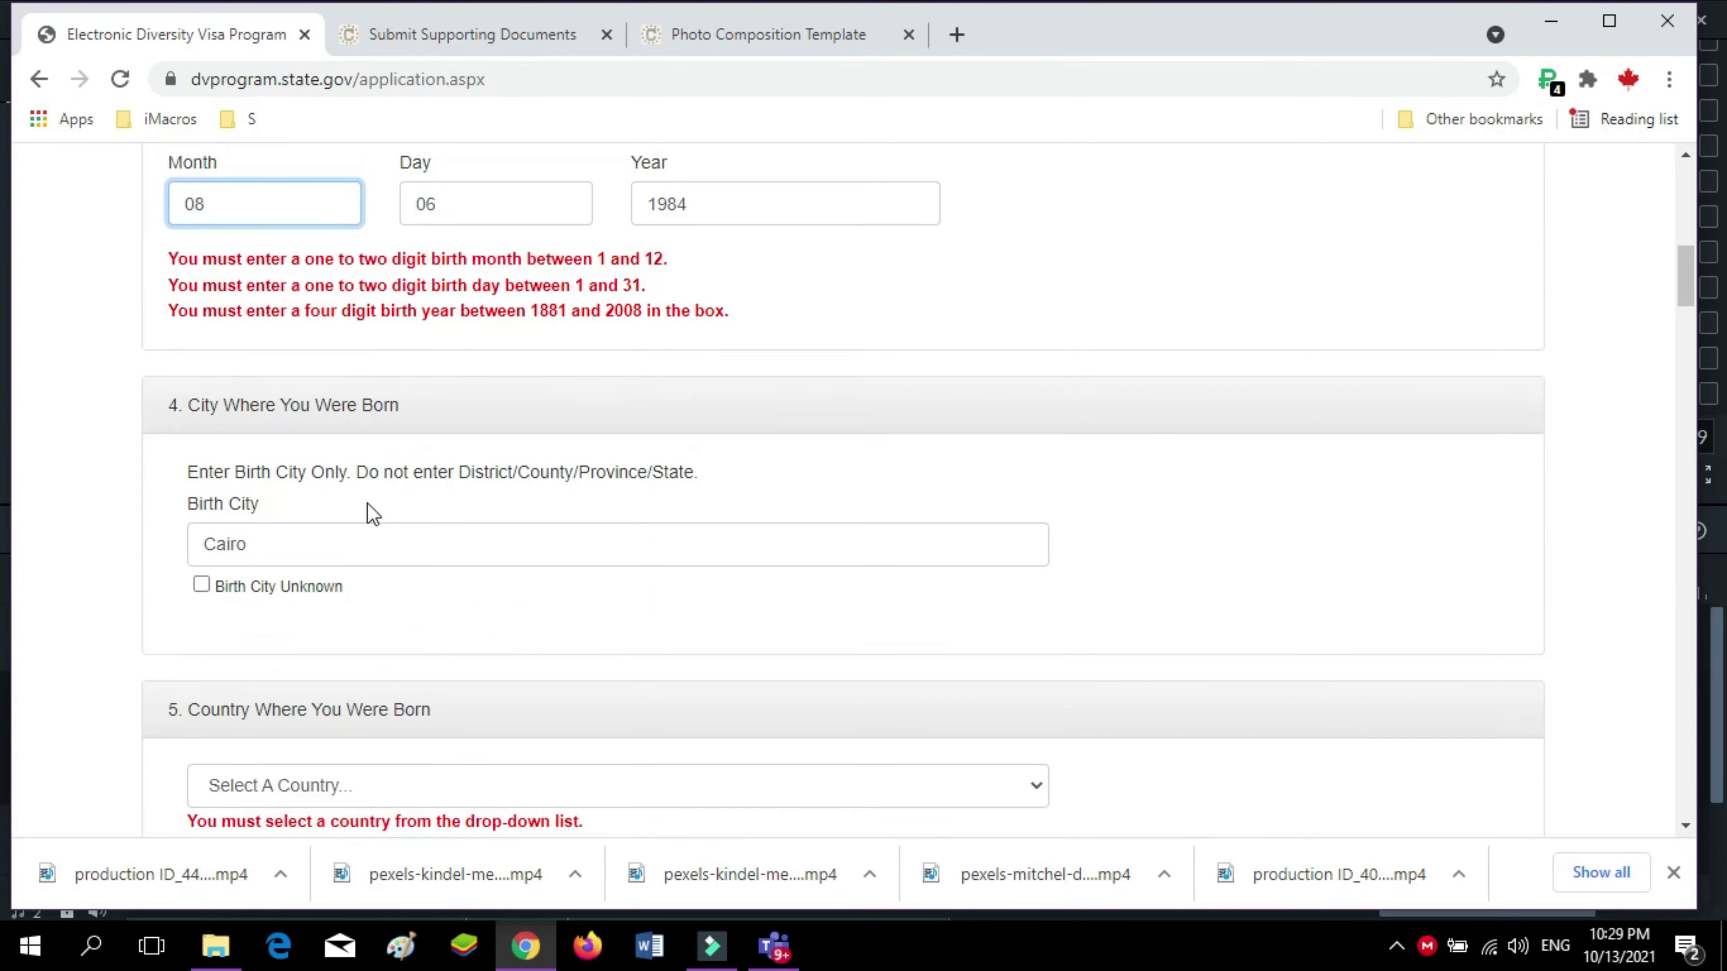
pyautogui.scroll(3, 340, 605)
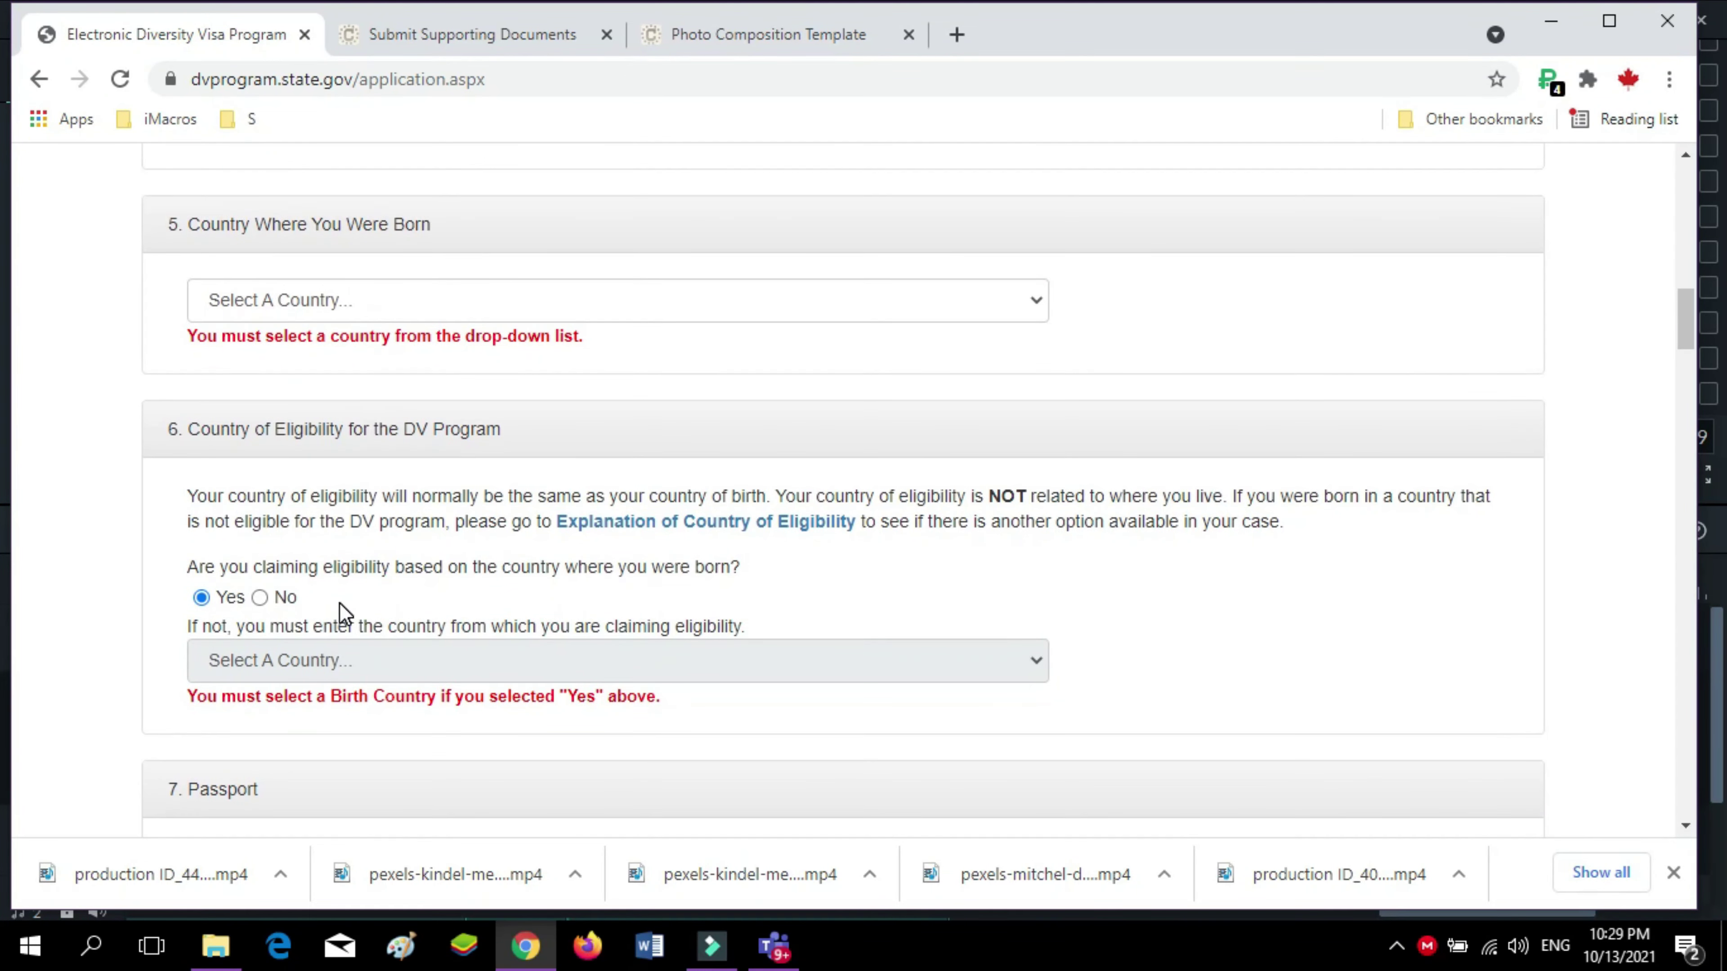
pyautogui.scroll(-6, 324, 663)
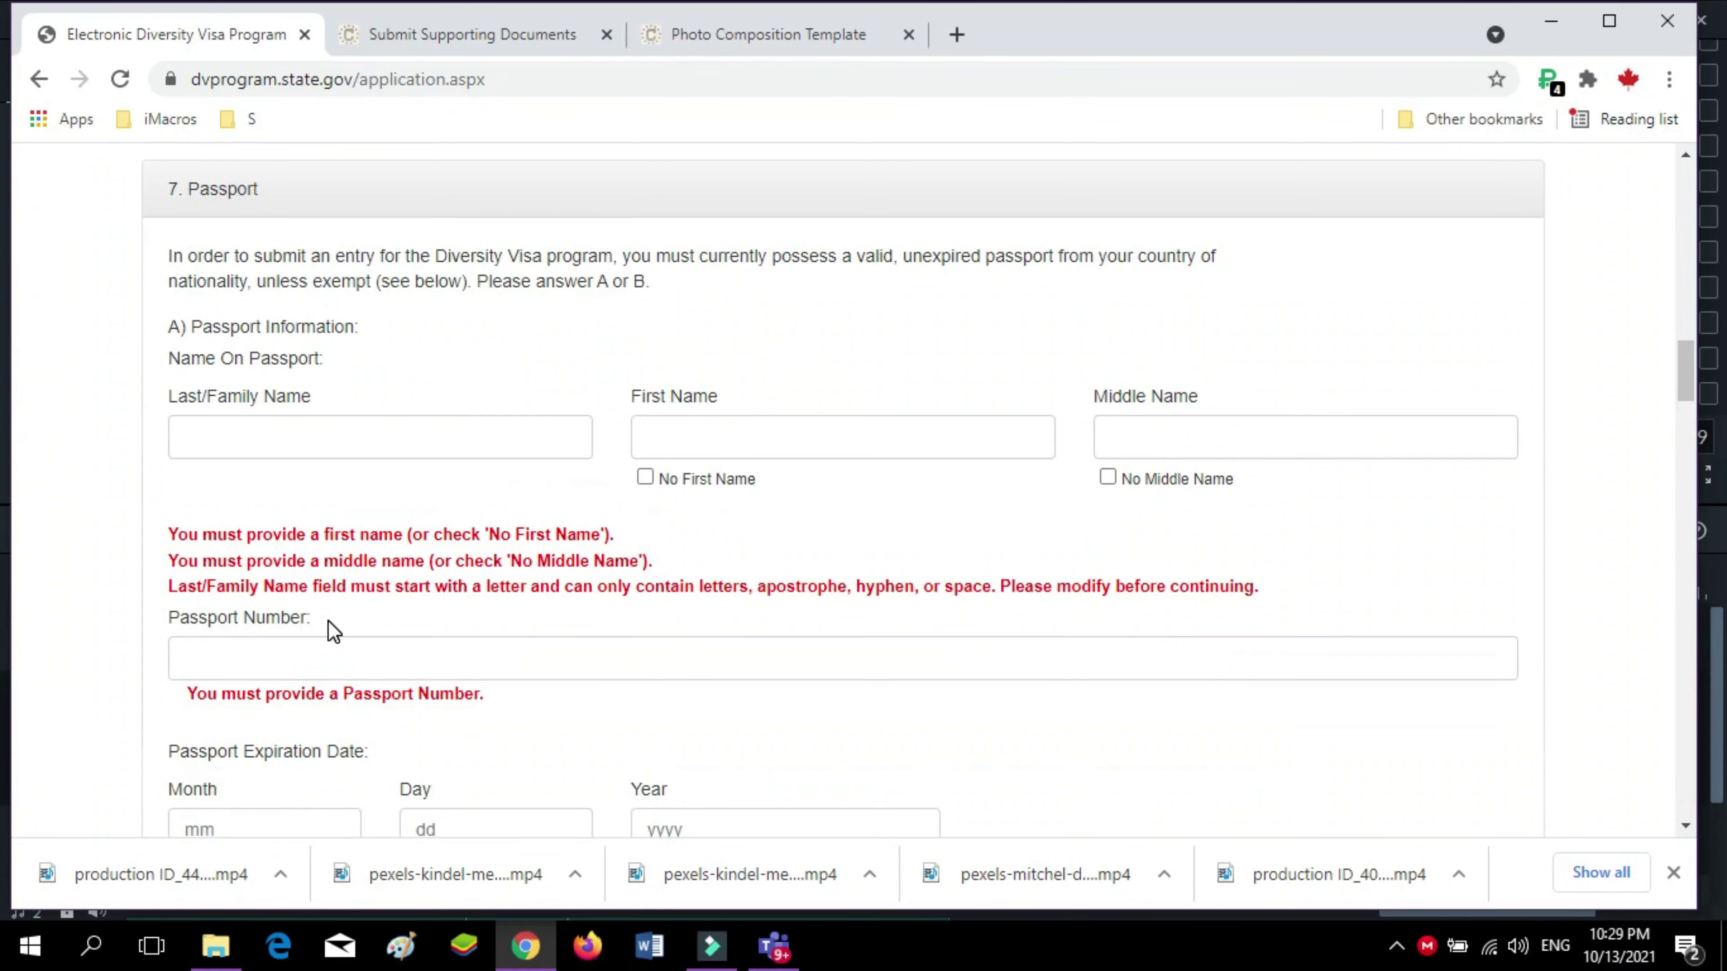
# Fill in the passport number and placeholder family, first and middle names
pyautogui.click(235, 658)
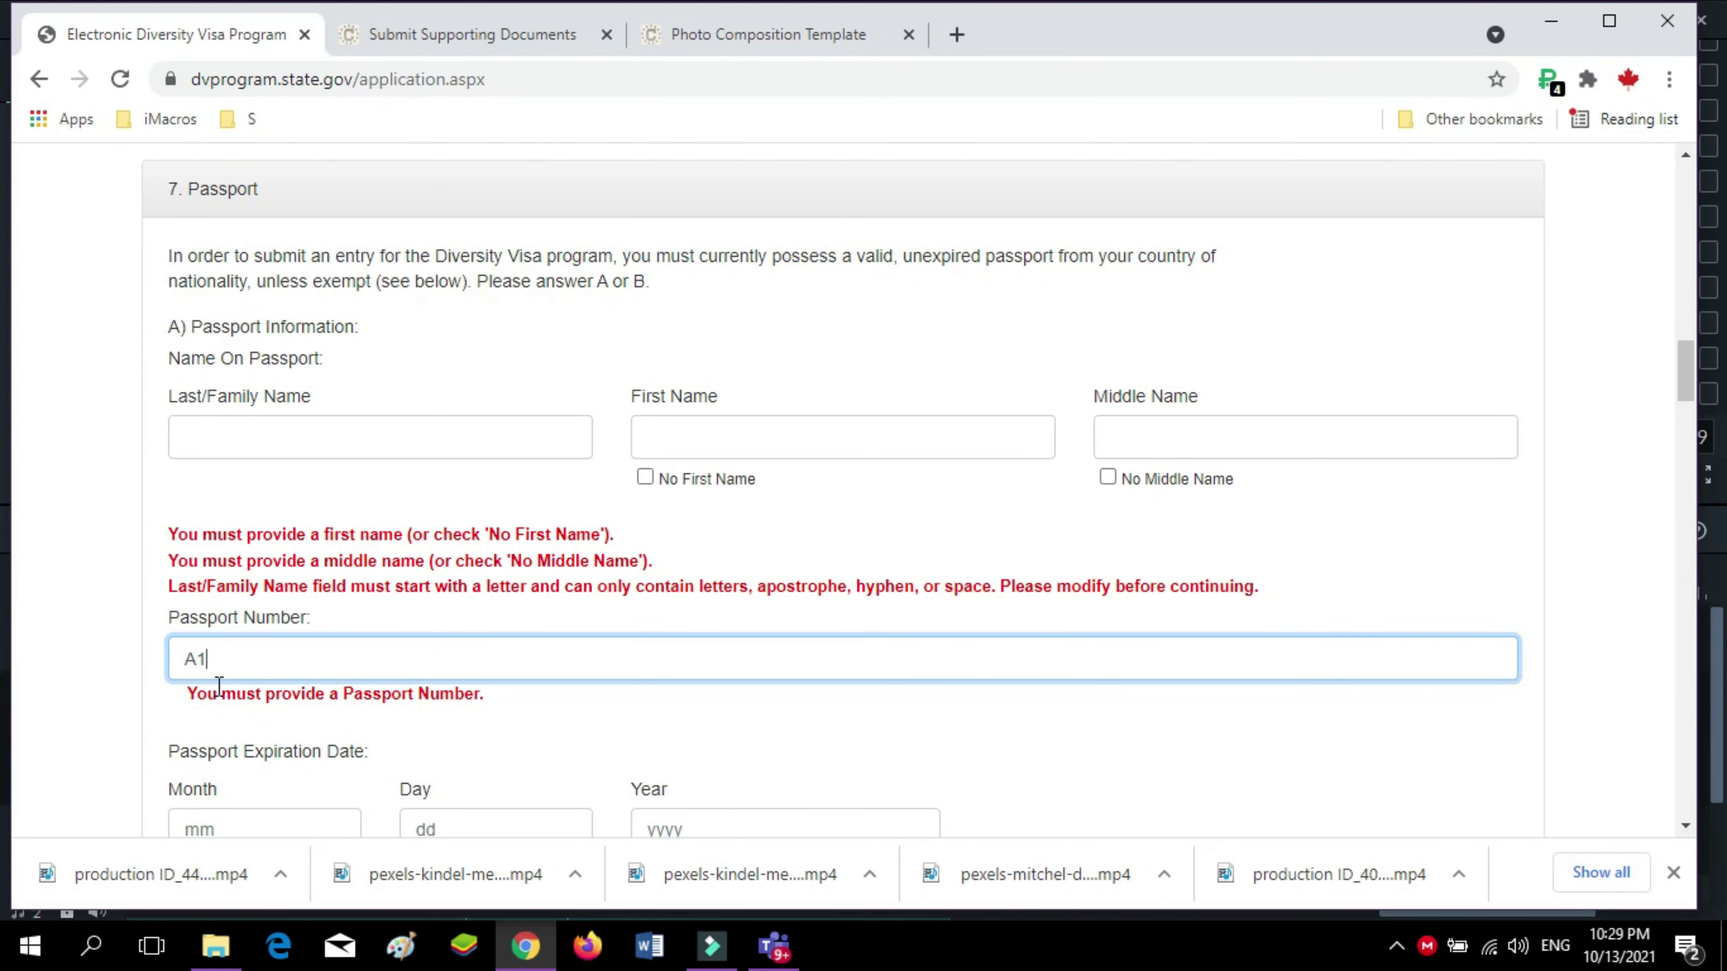
pyautogui.click(388, 435)
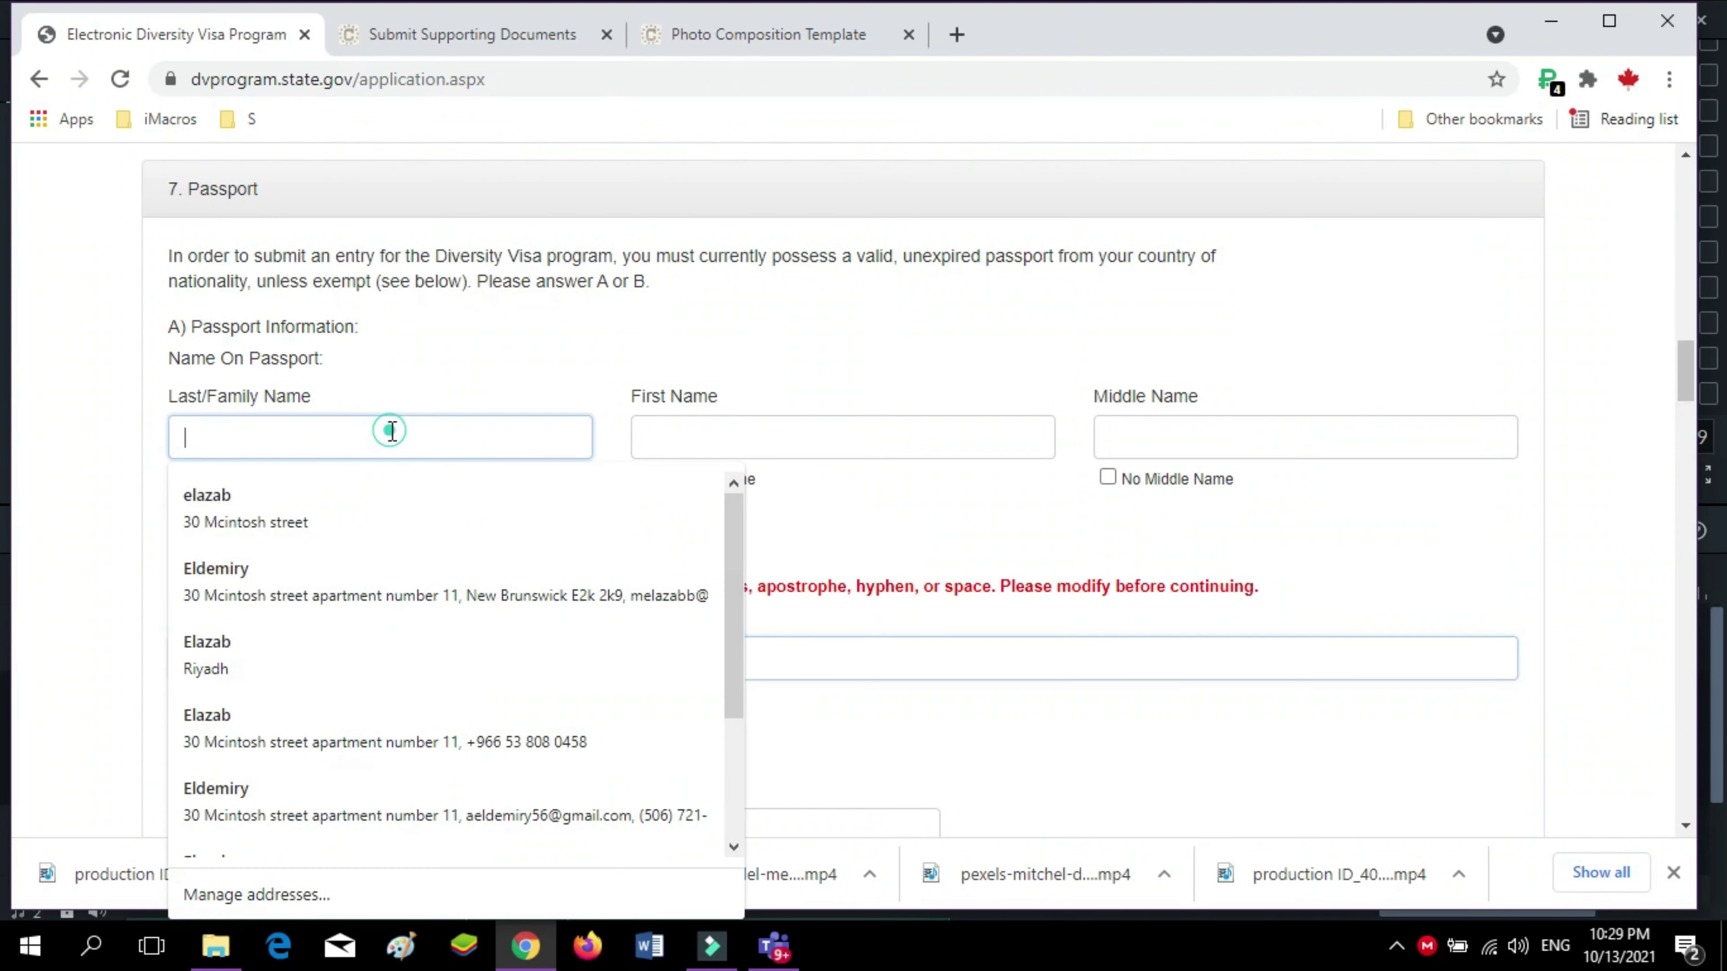
pyautogui.click(342, 422)
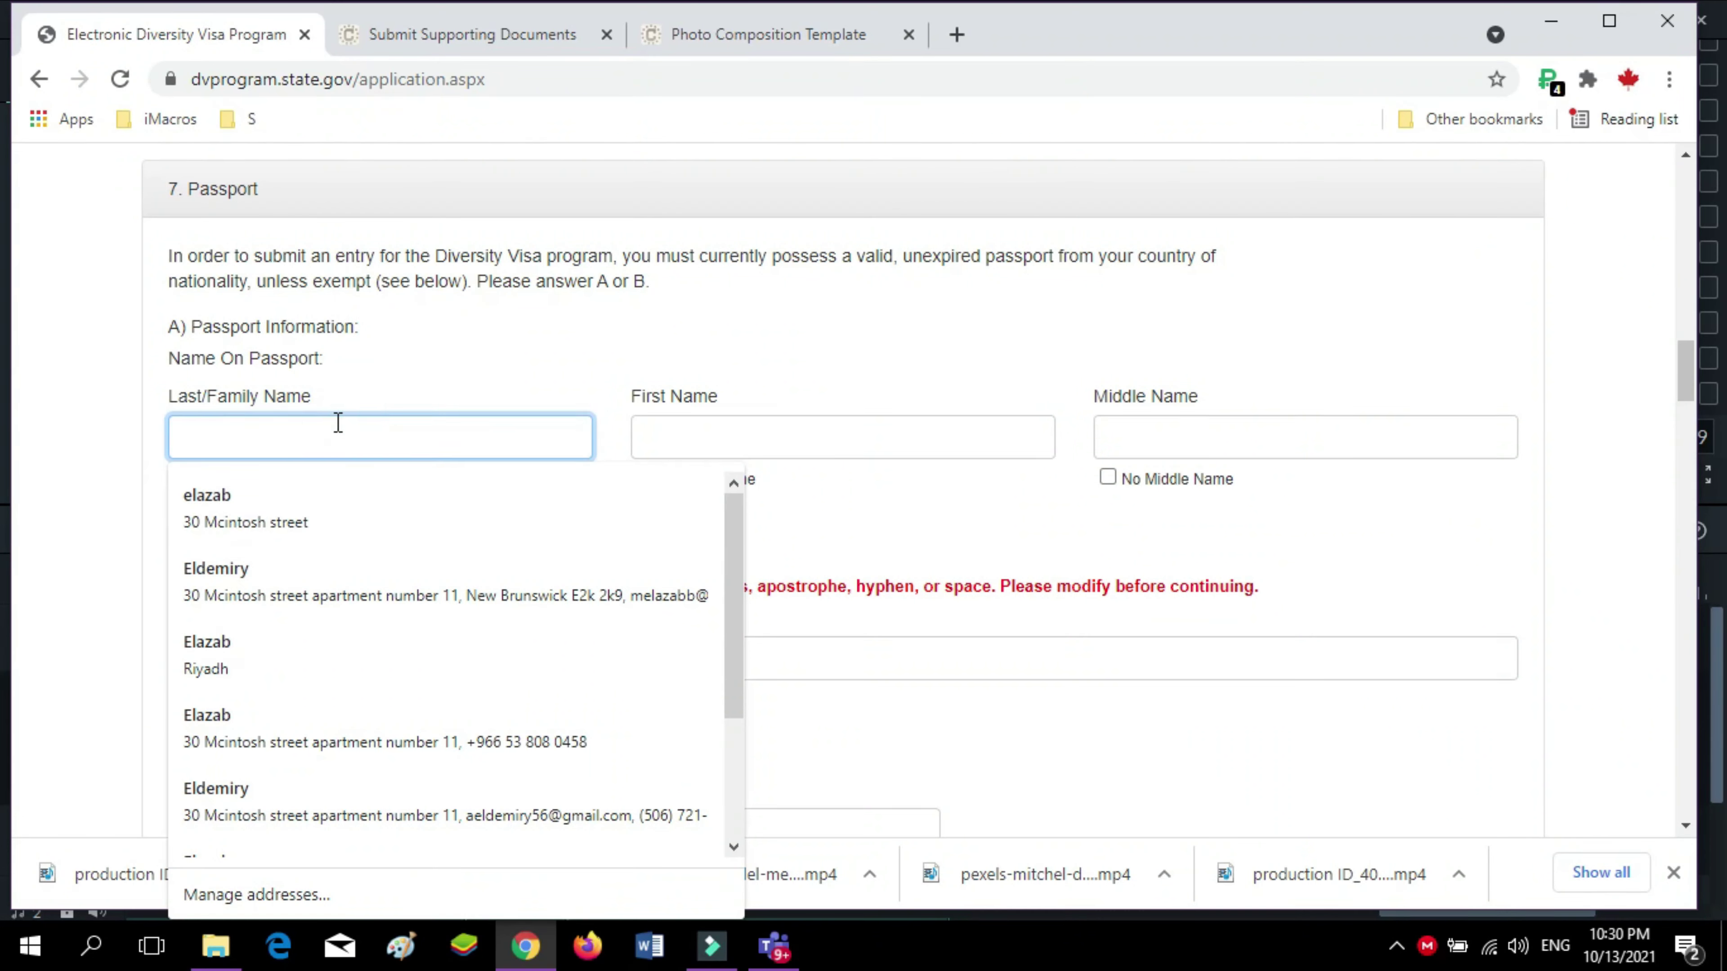
pyautogui.write('A')
pyautogui.click(675, 438)
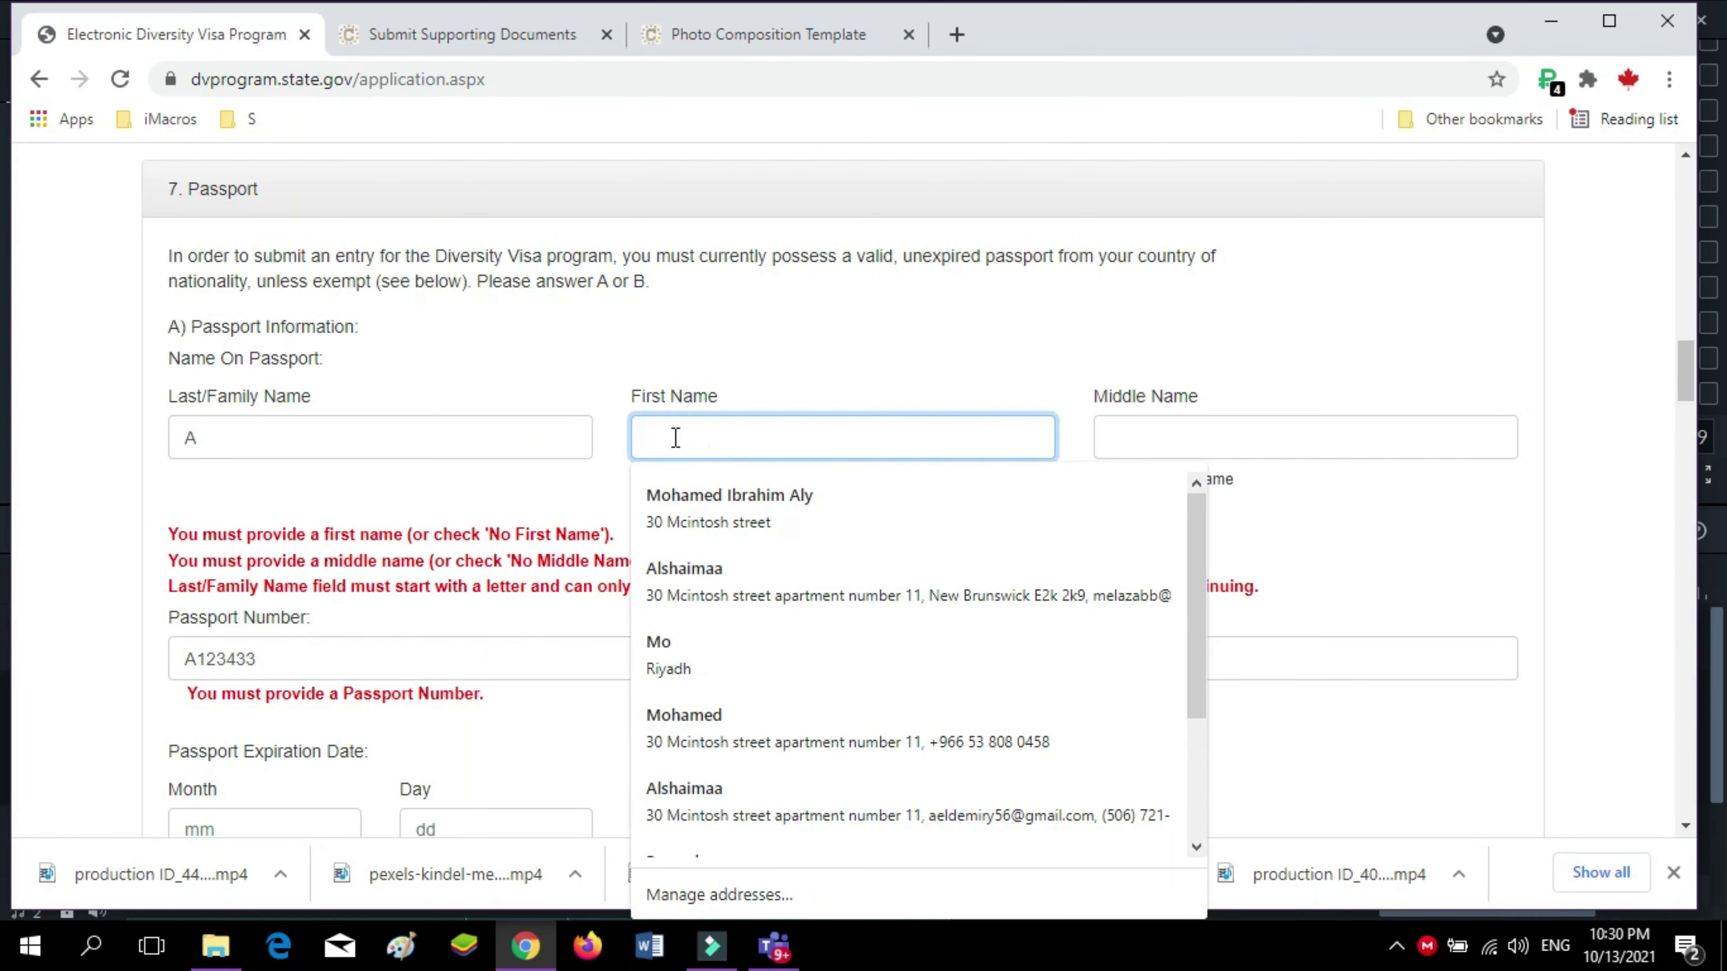
pyautogui.write('kdd')
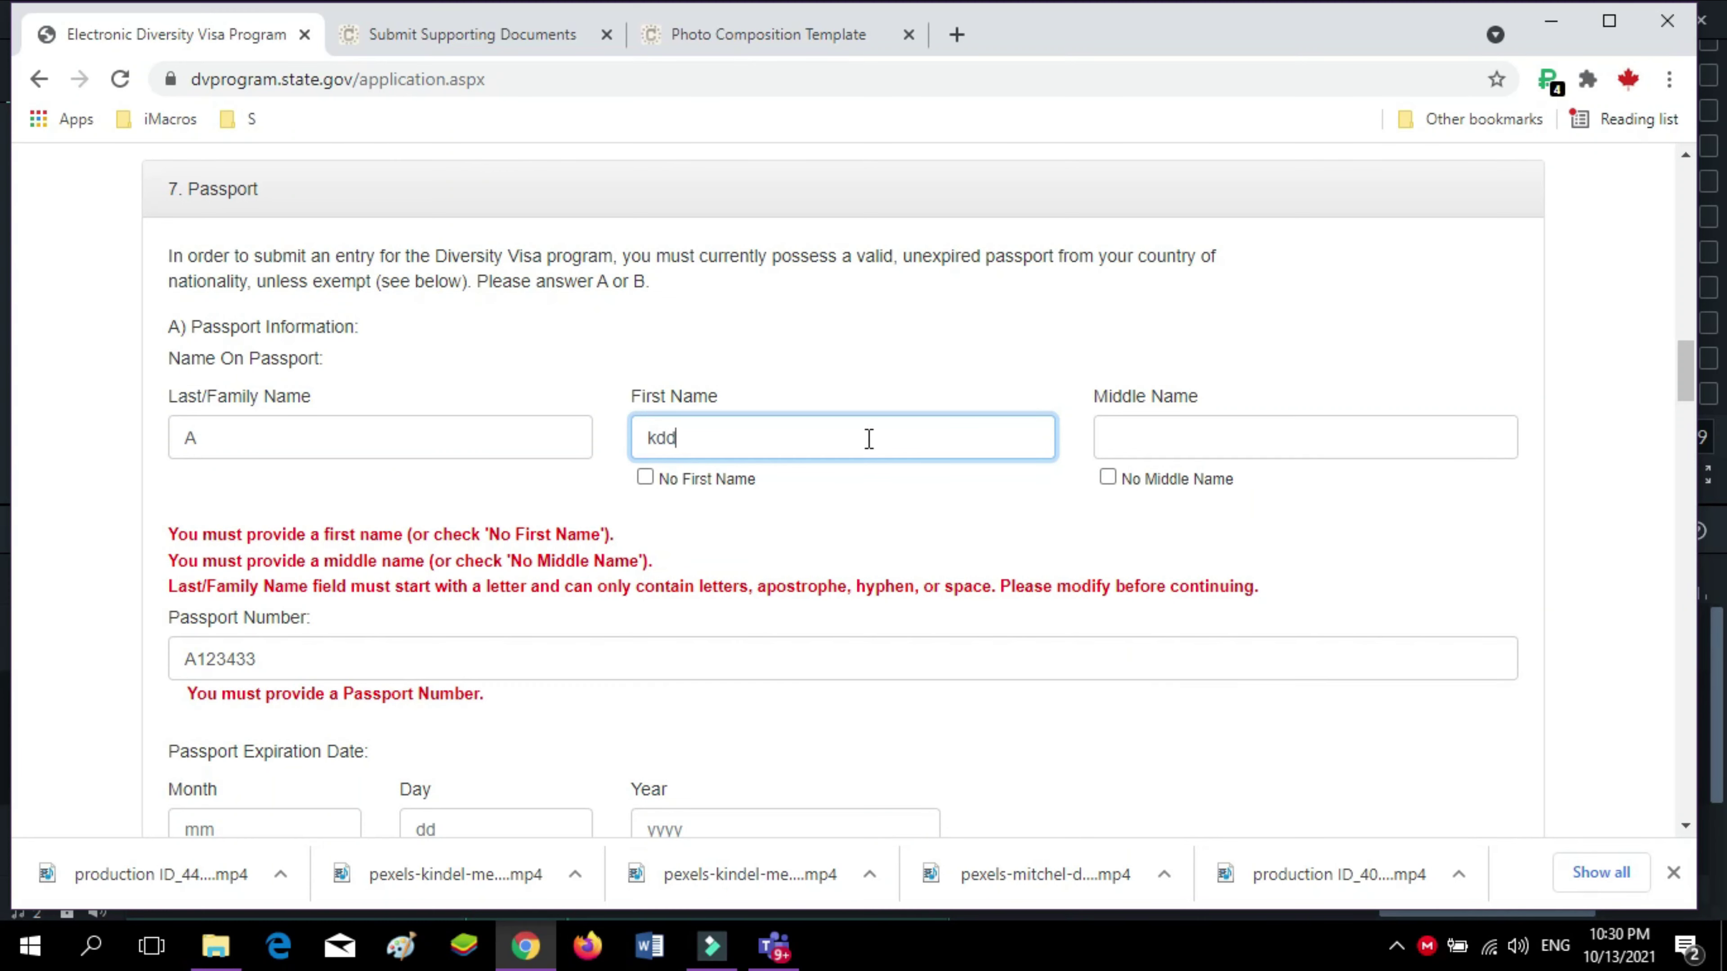
pyautogui.write('ds')
pyautogui.click(456, 447)
pyautogui.write('ddd')
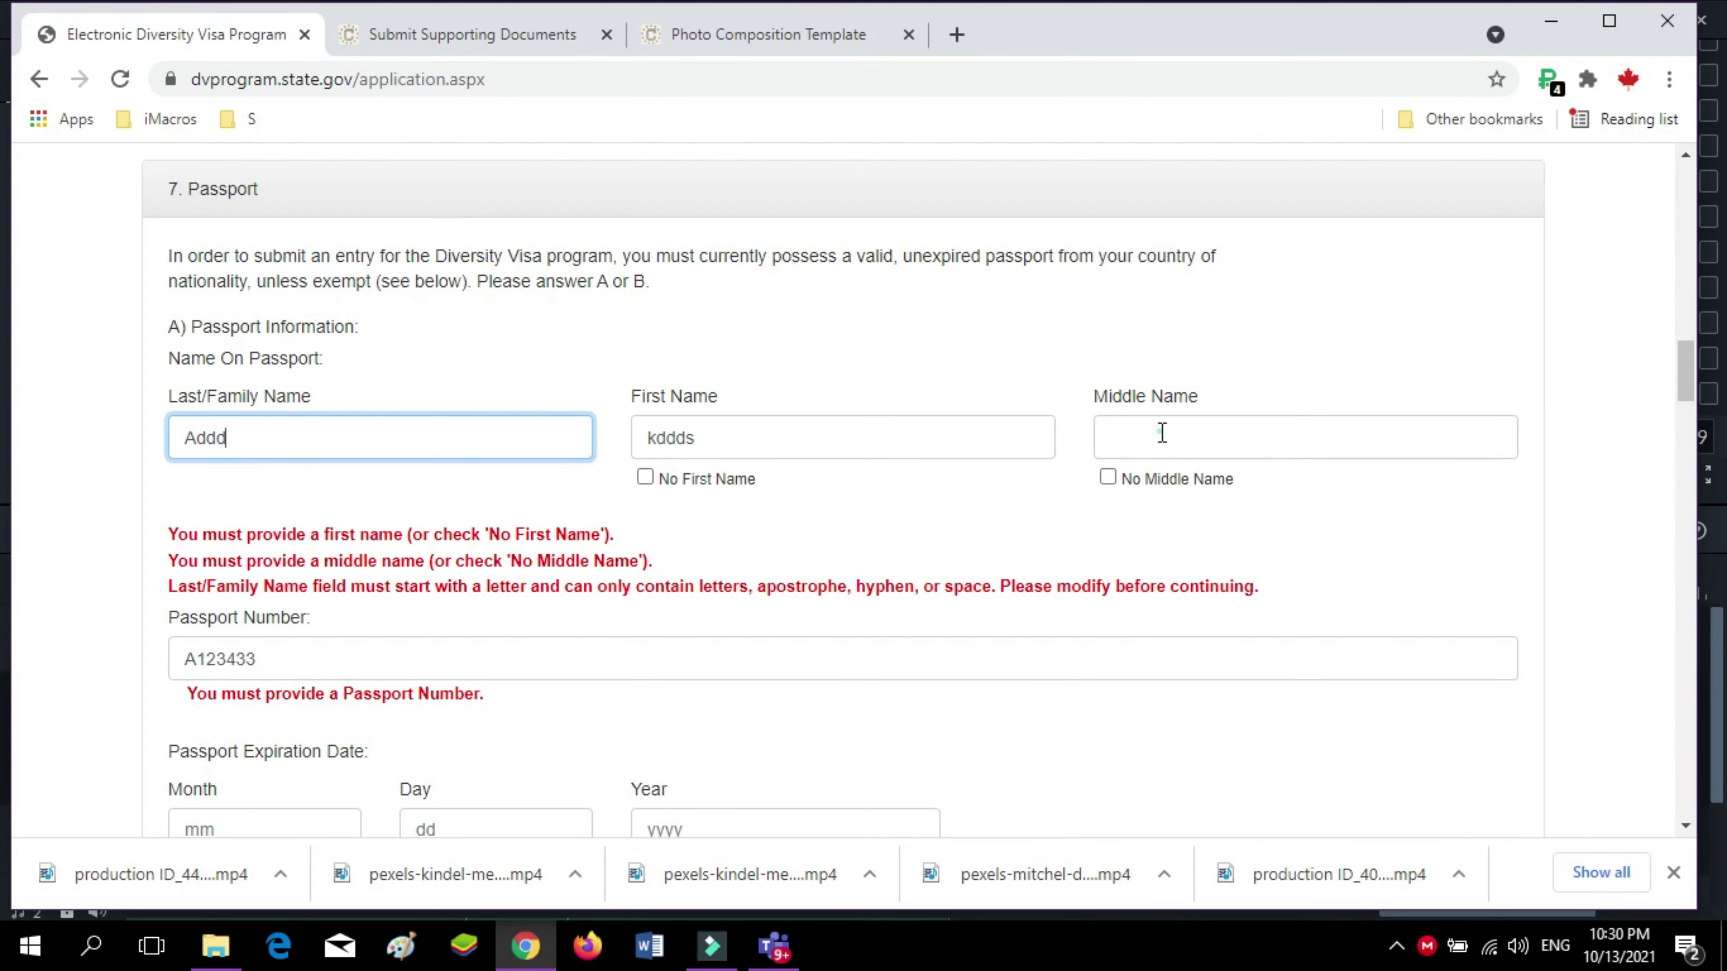
pyautogui.click(1162, 433)
pyautogui.write('dddss')
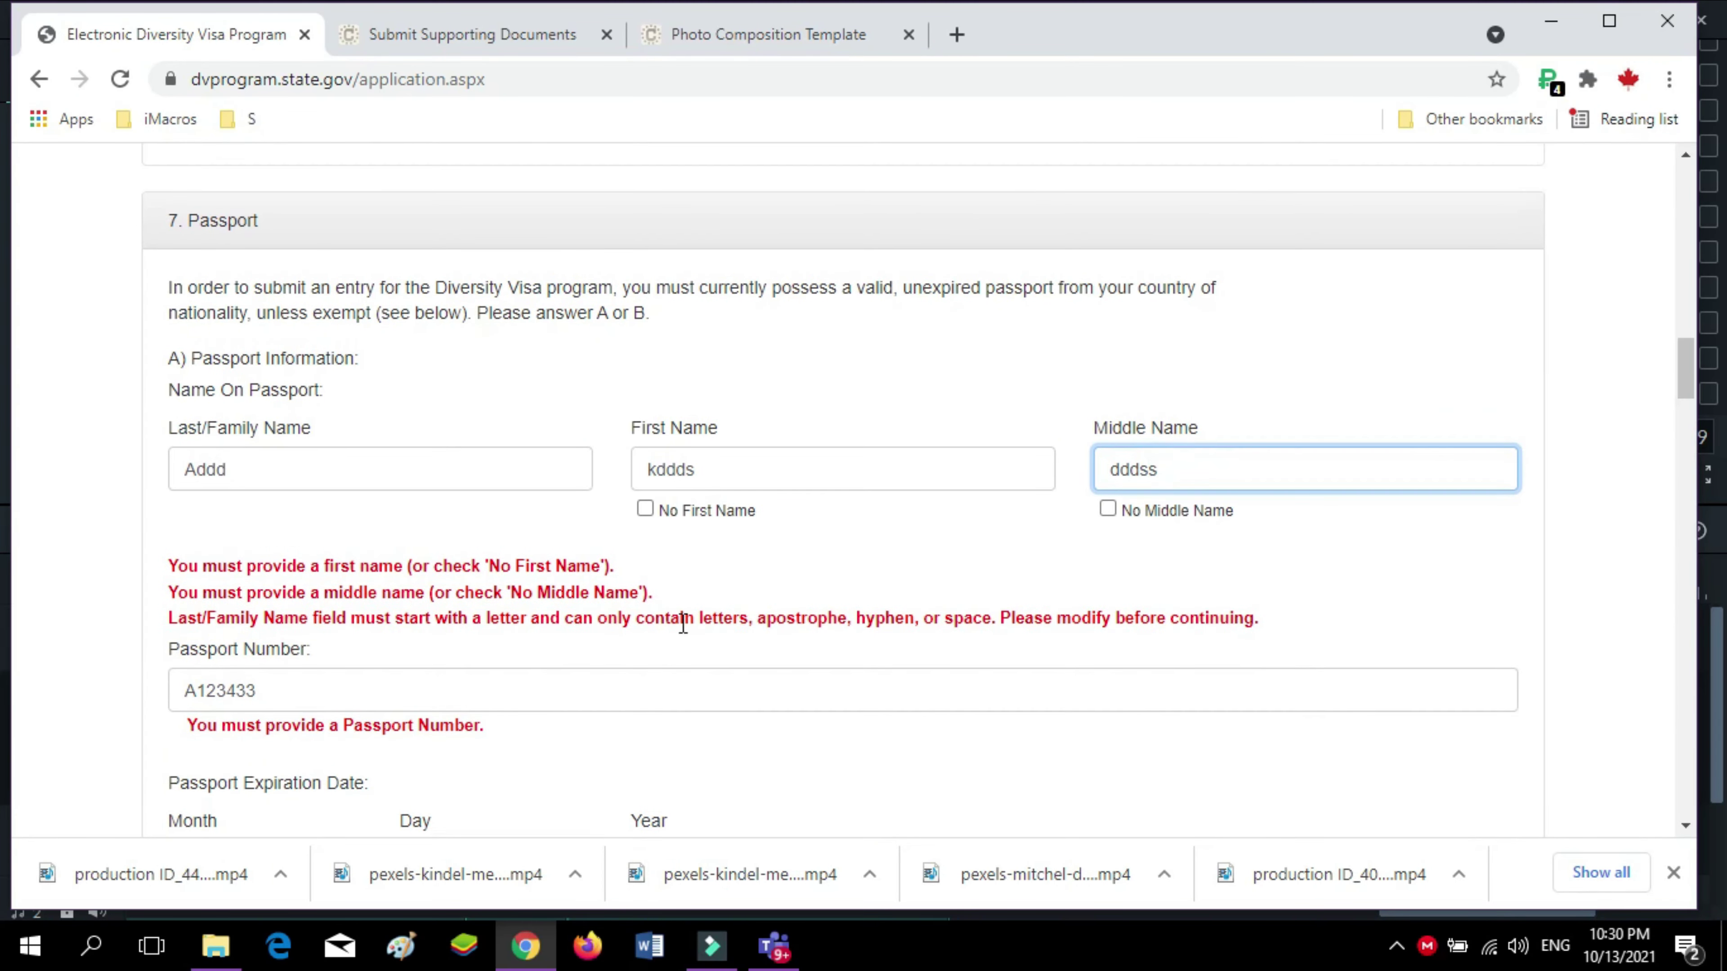
# Set the passport's Country/Authority of Issuance to Egypt
pyautogui.scroll(-7, 625, 642)
pyautogui.click(427, 537)
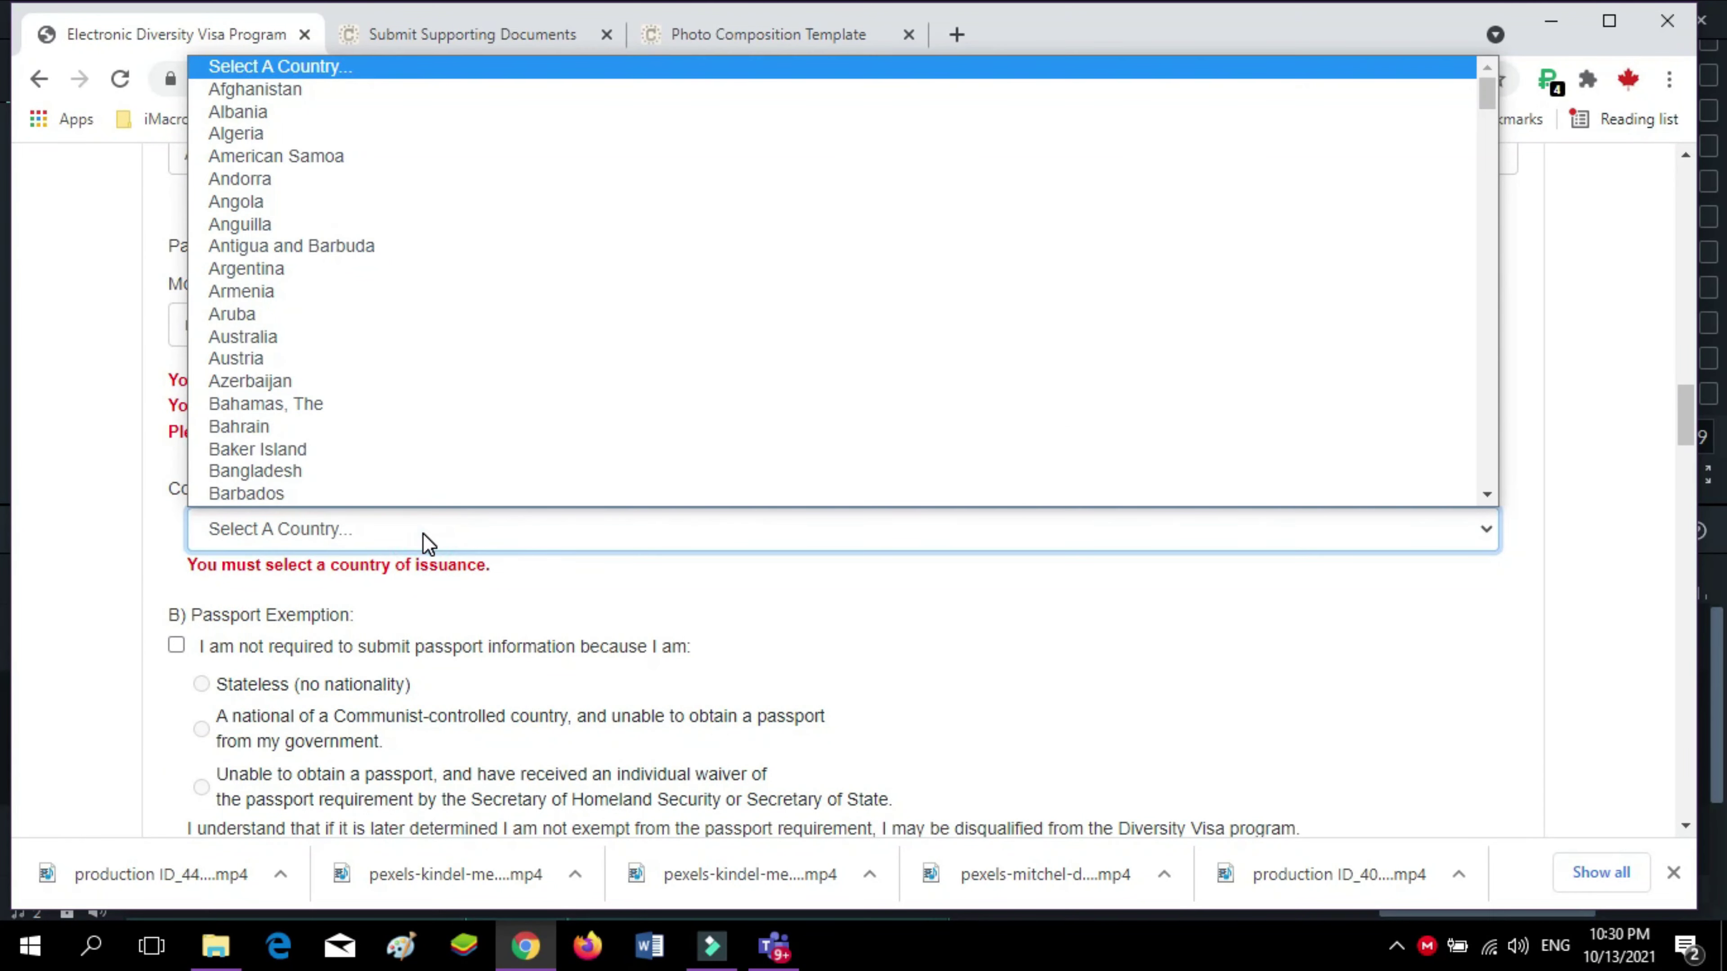
pyautogui.write('eg')
pyautogui.click(391, 500)
pyautogui.scroll(-12, 365, 599)
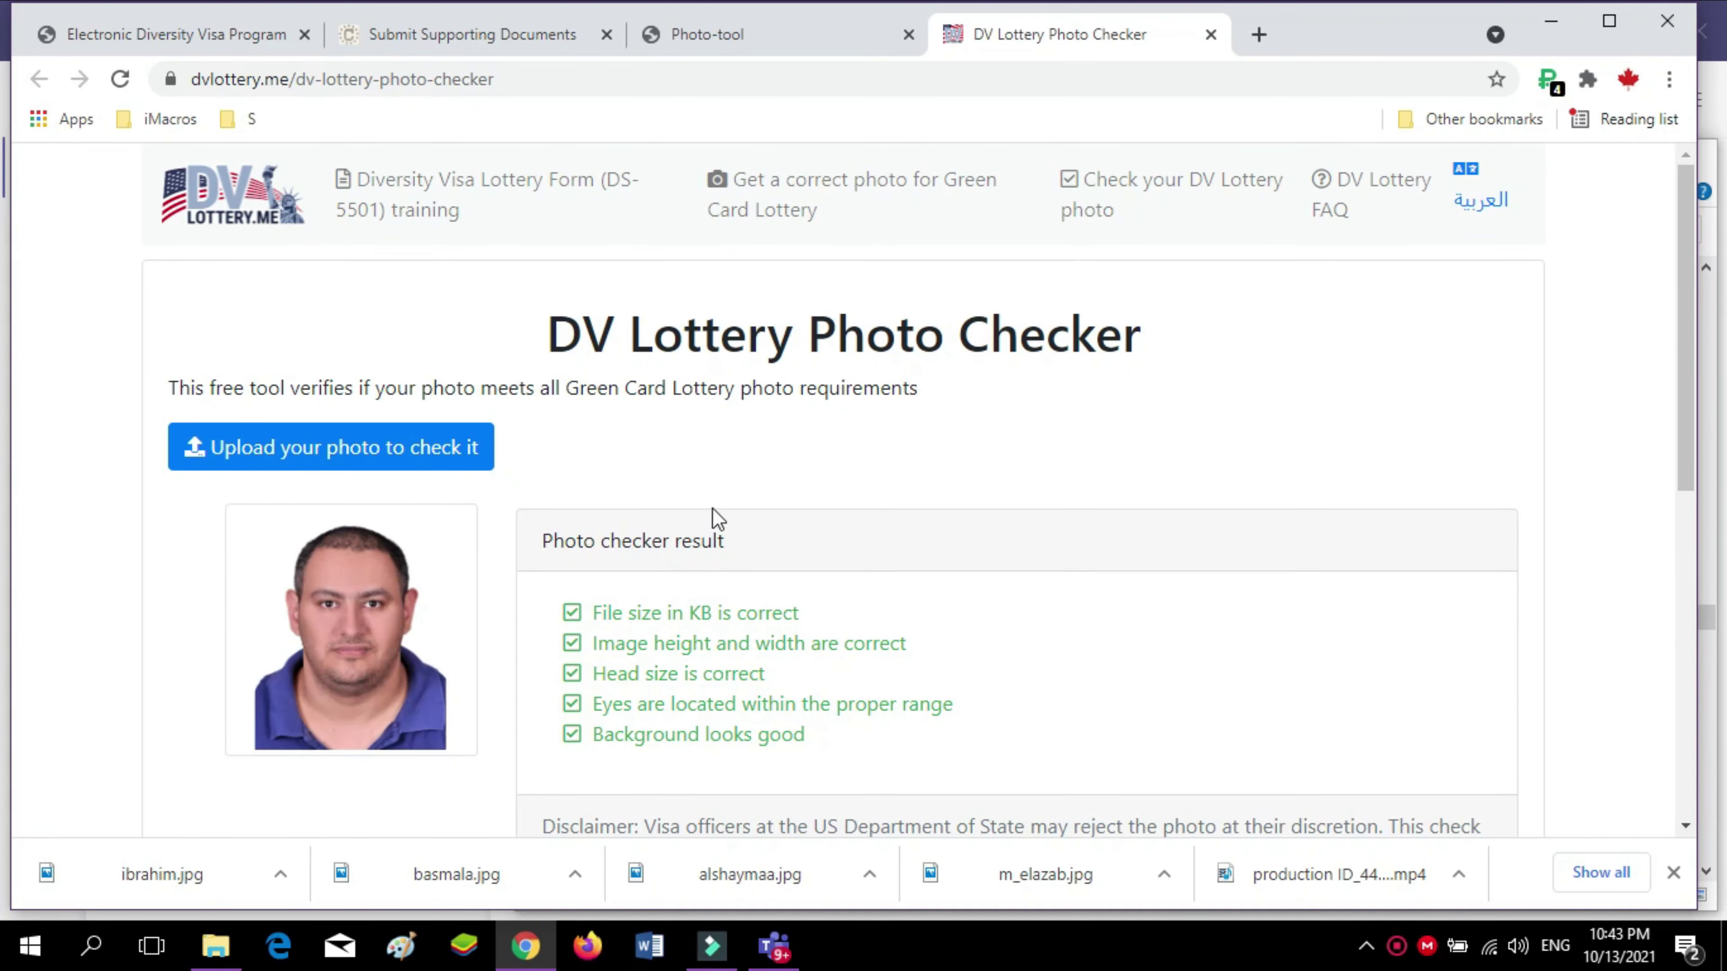
# Load the applicant's photo into the DV Lottery Photo Checker and confirm all checks pass
pyautogui.click(239, 454)
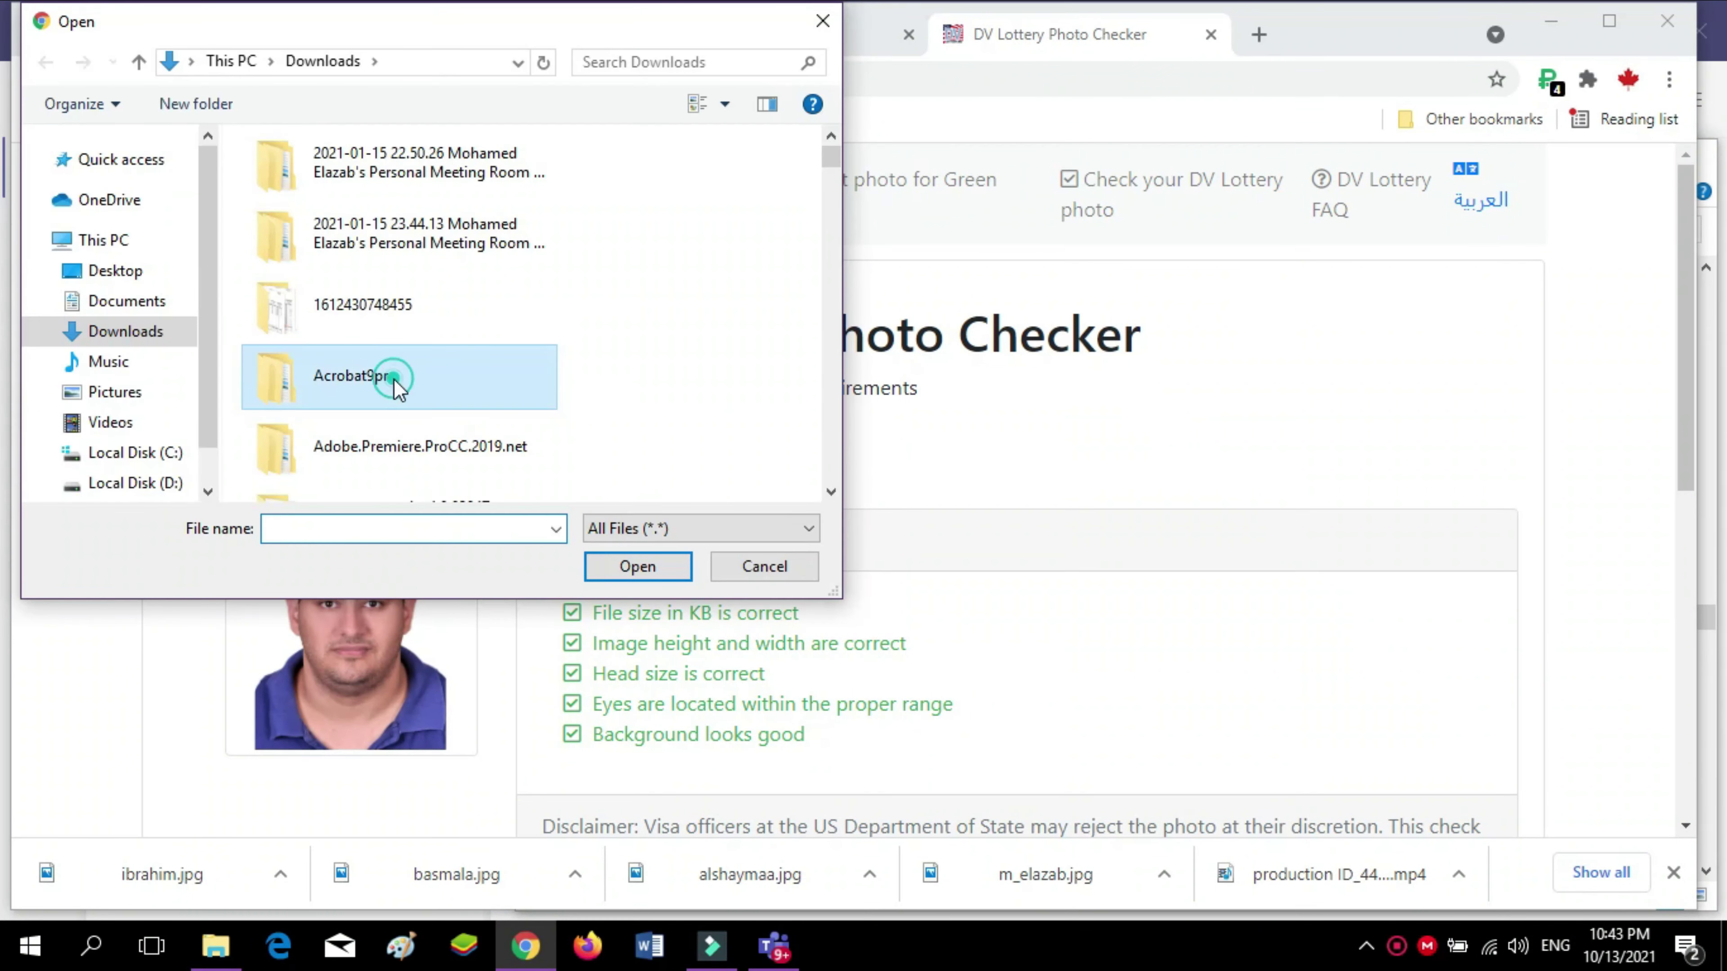
pyautogui.click(398, 388)
pyautogui.press('m')
pyautogui.press('m')
pyautogui.press('m')
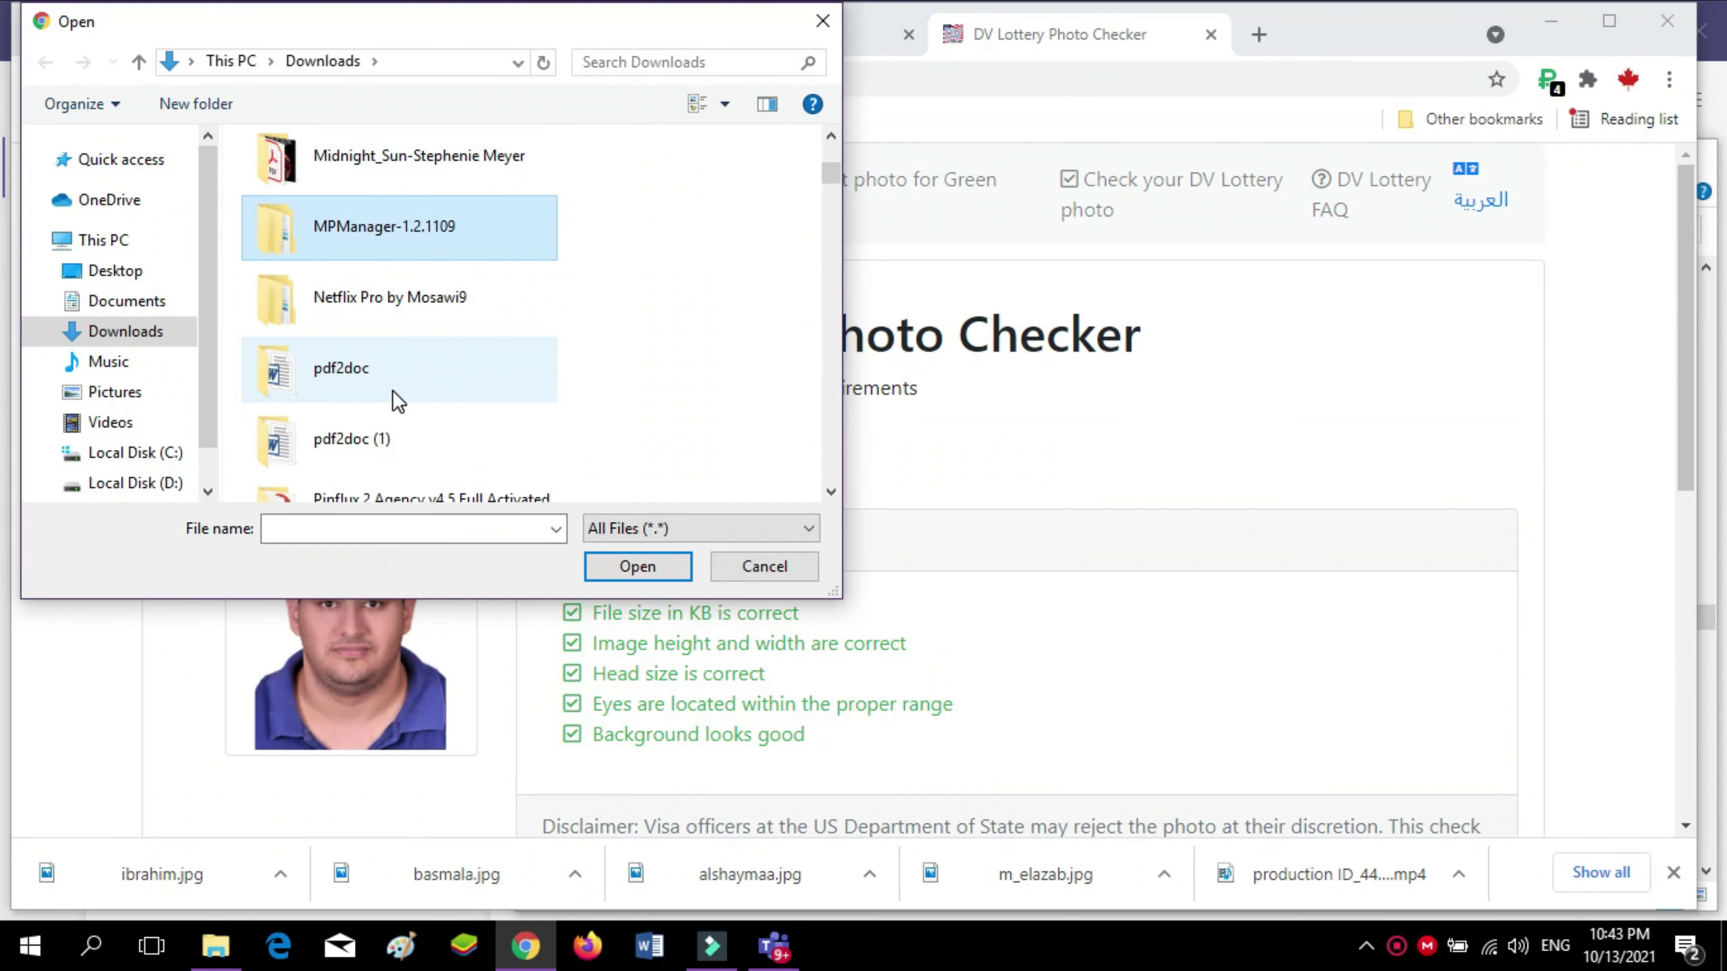
pyautogui.click(632, 571)
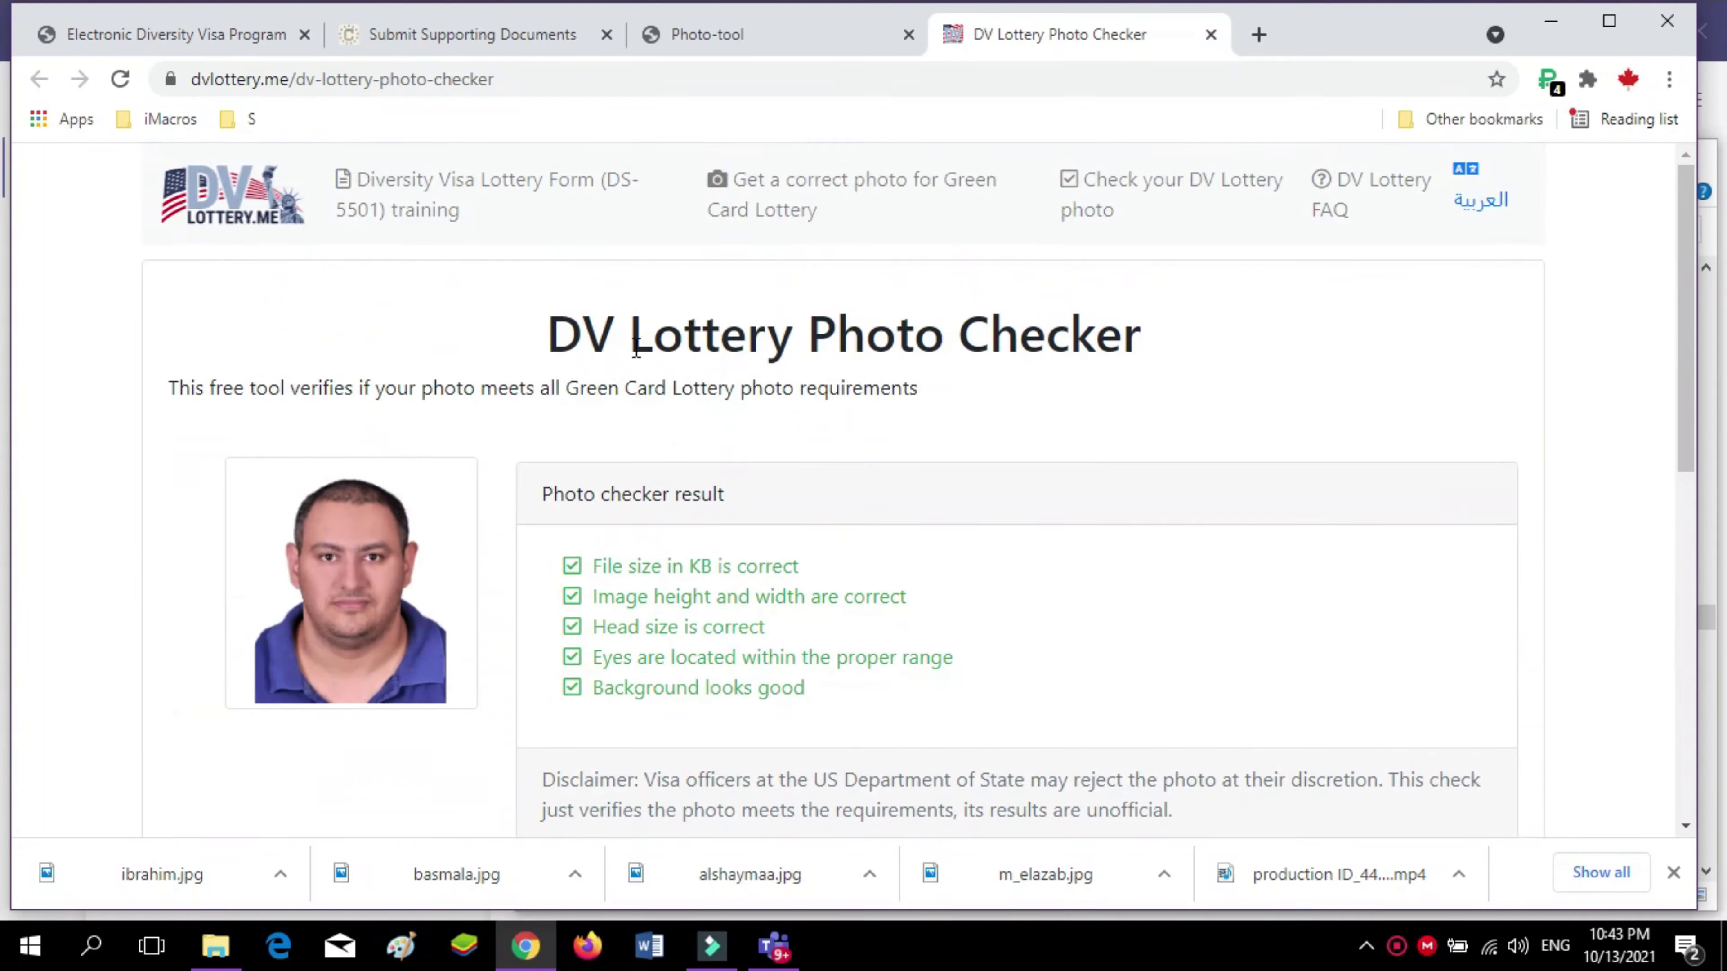
# View the Photo-tool result confirming the 600x600 photo needs no cropping
pyautogui.click(695, 40)
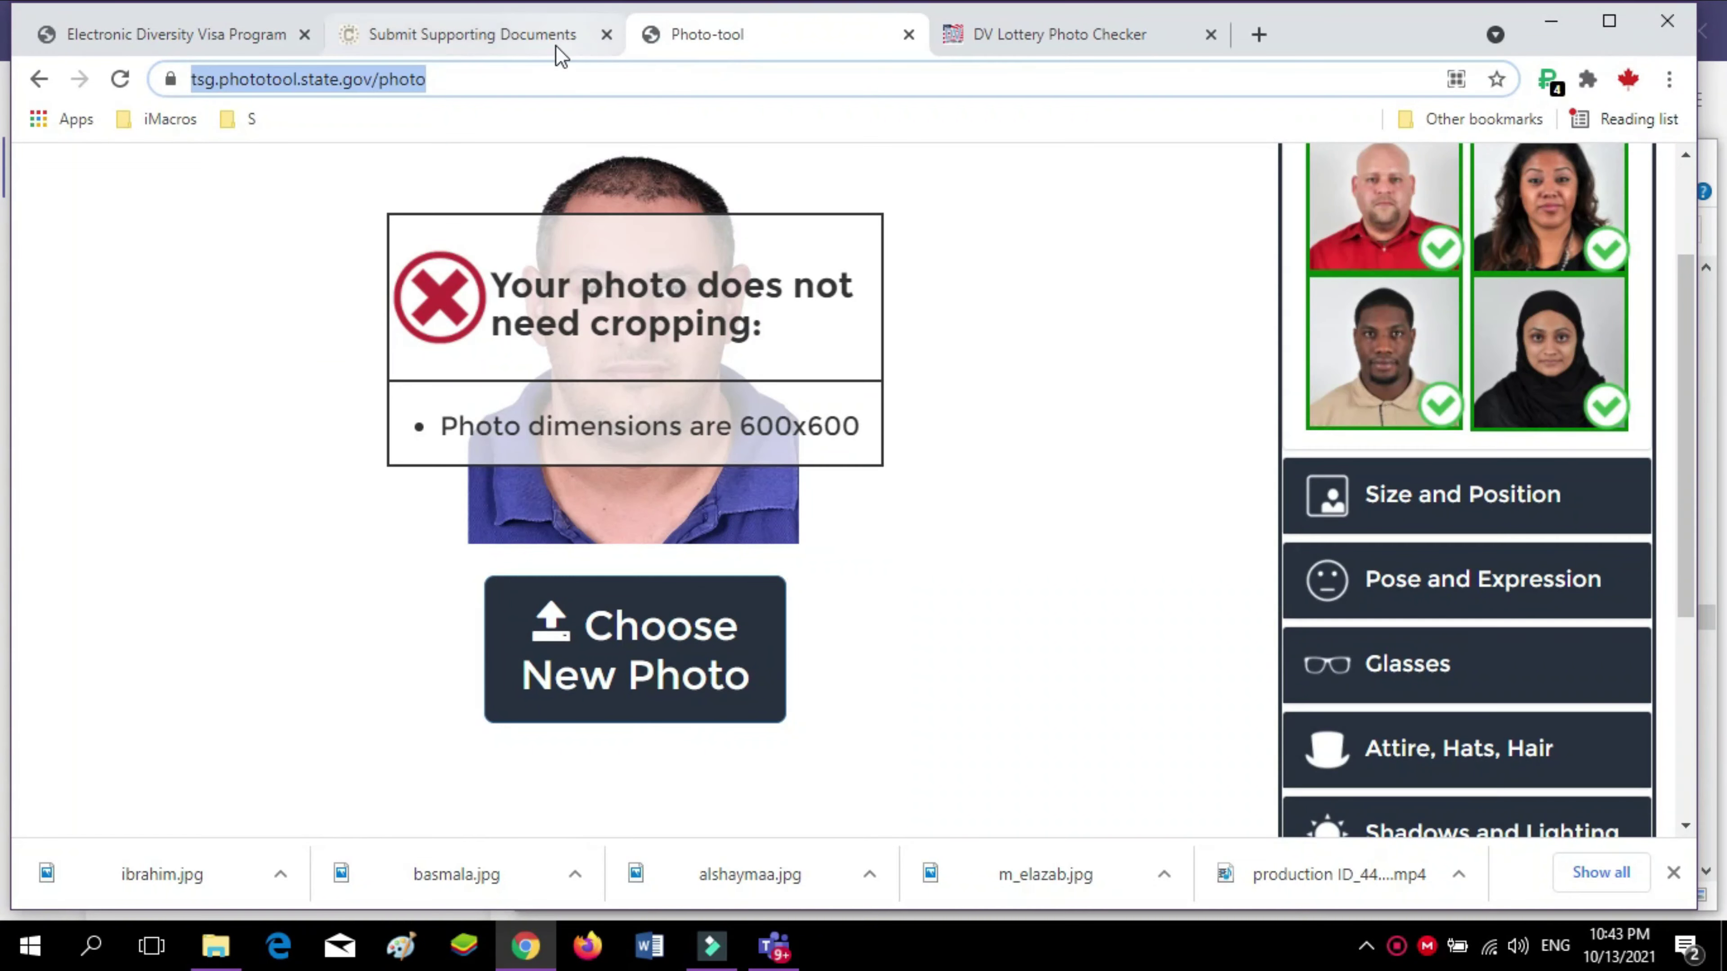
pyautogui.click(536, 45)
pyautogui.click(251, 37)
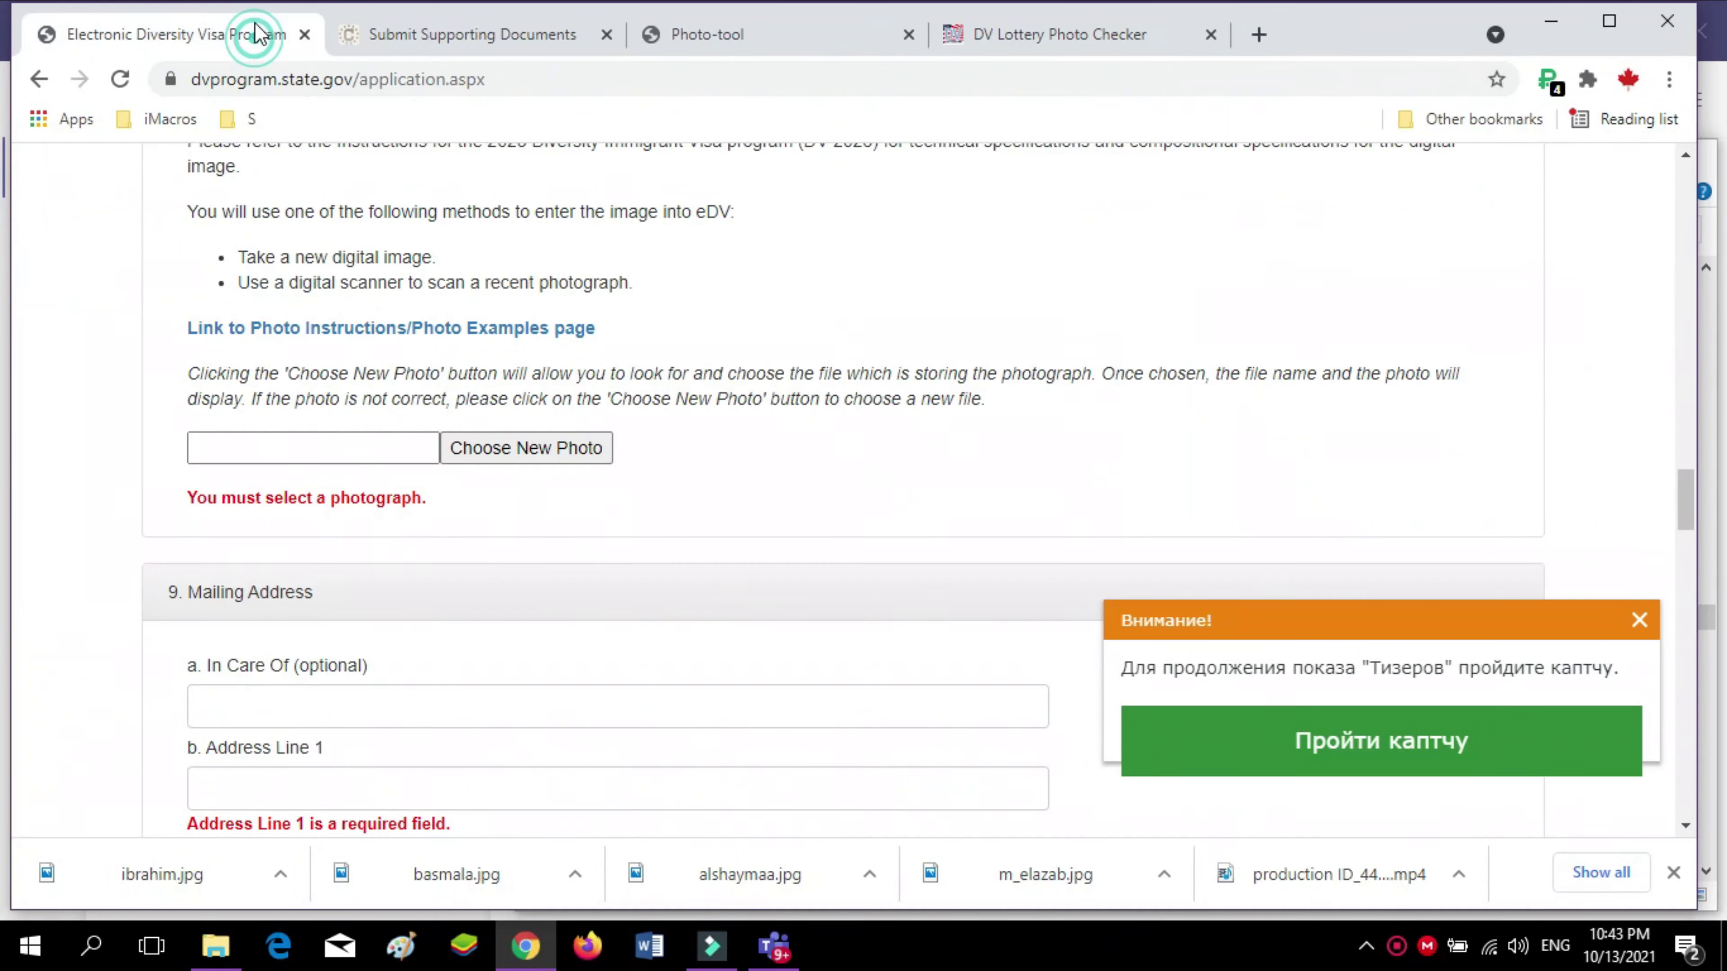
pyautogui.click(697, 39)
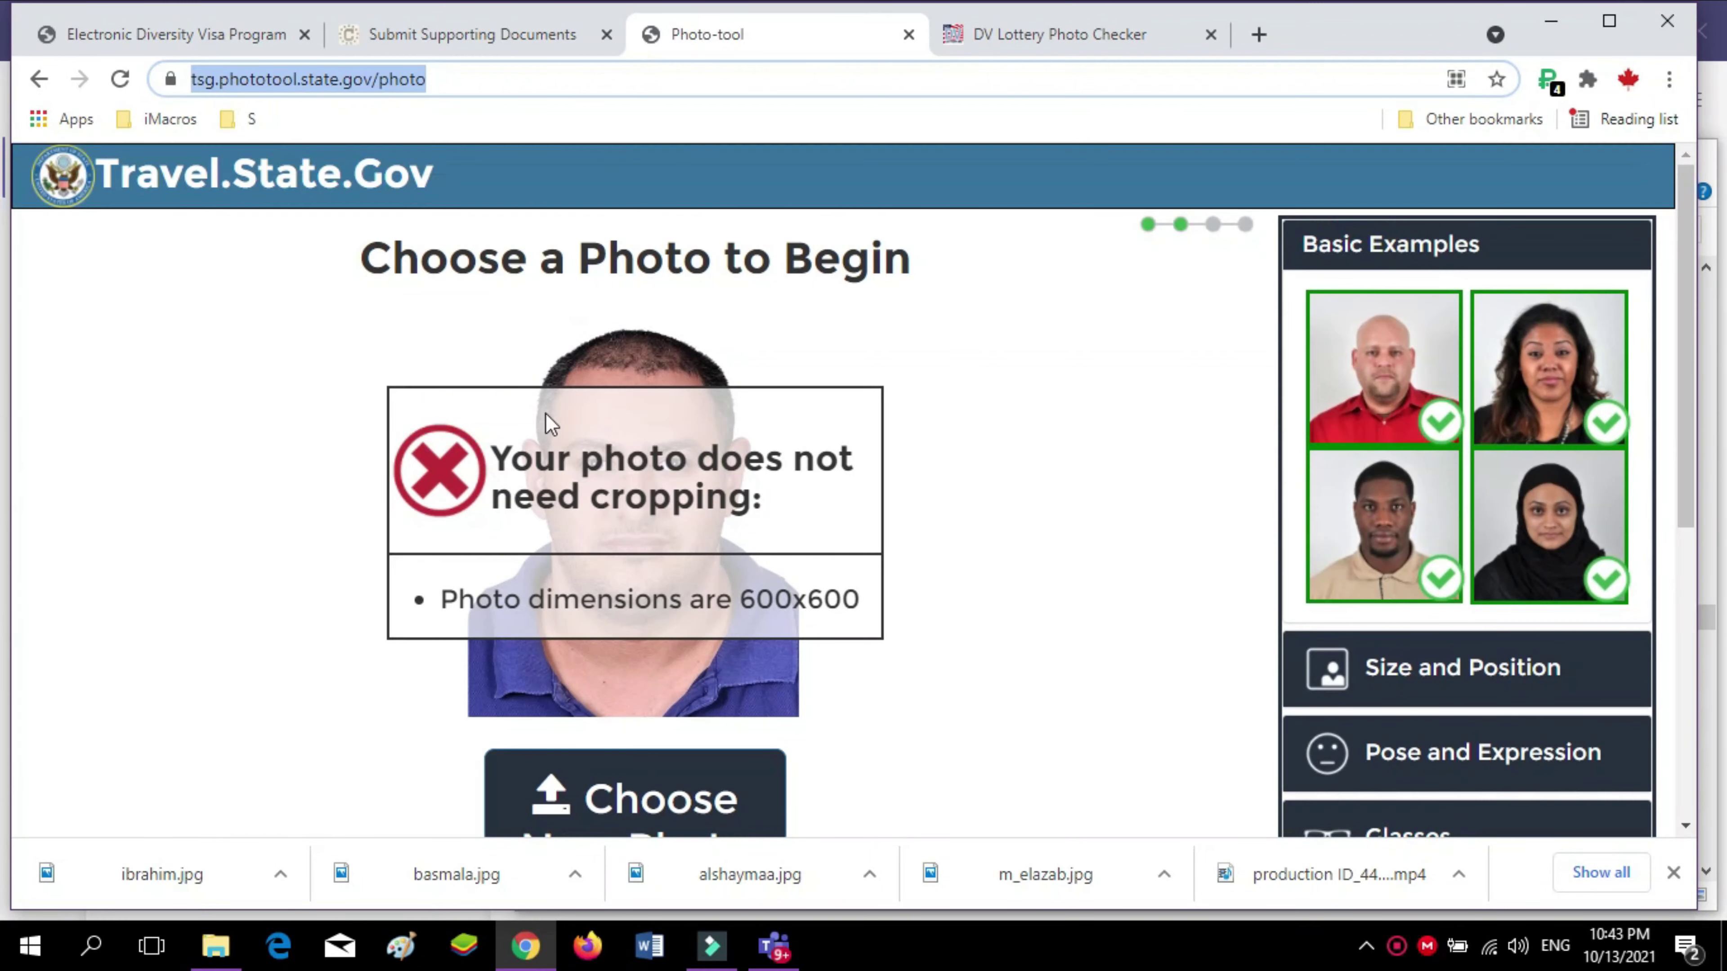
pyautogui.scroll(-4, 552, 397)
pyautogui.scroll(4, 489, 422)
# Attach the applicant's photo from Downloads under Entrant Photograph and check its preview
pyautogui.click(183, 36)
pyautogui.scroll(5, 582, 354)
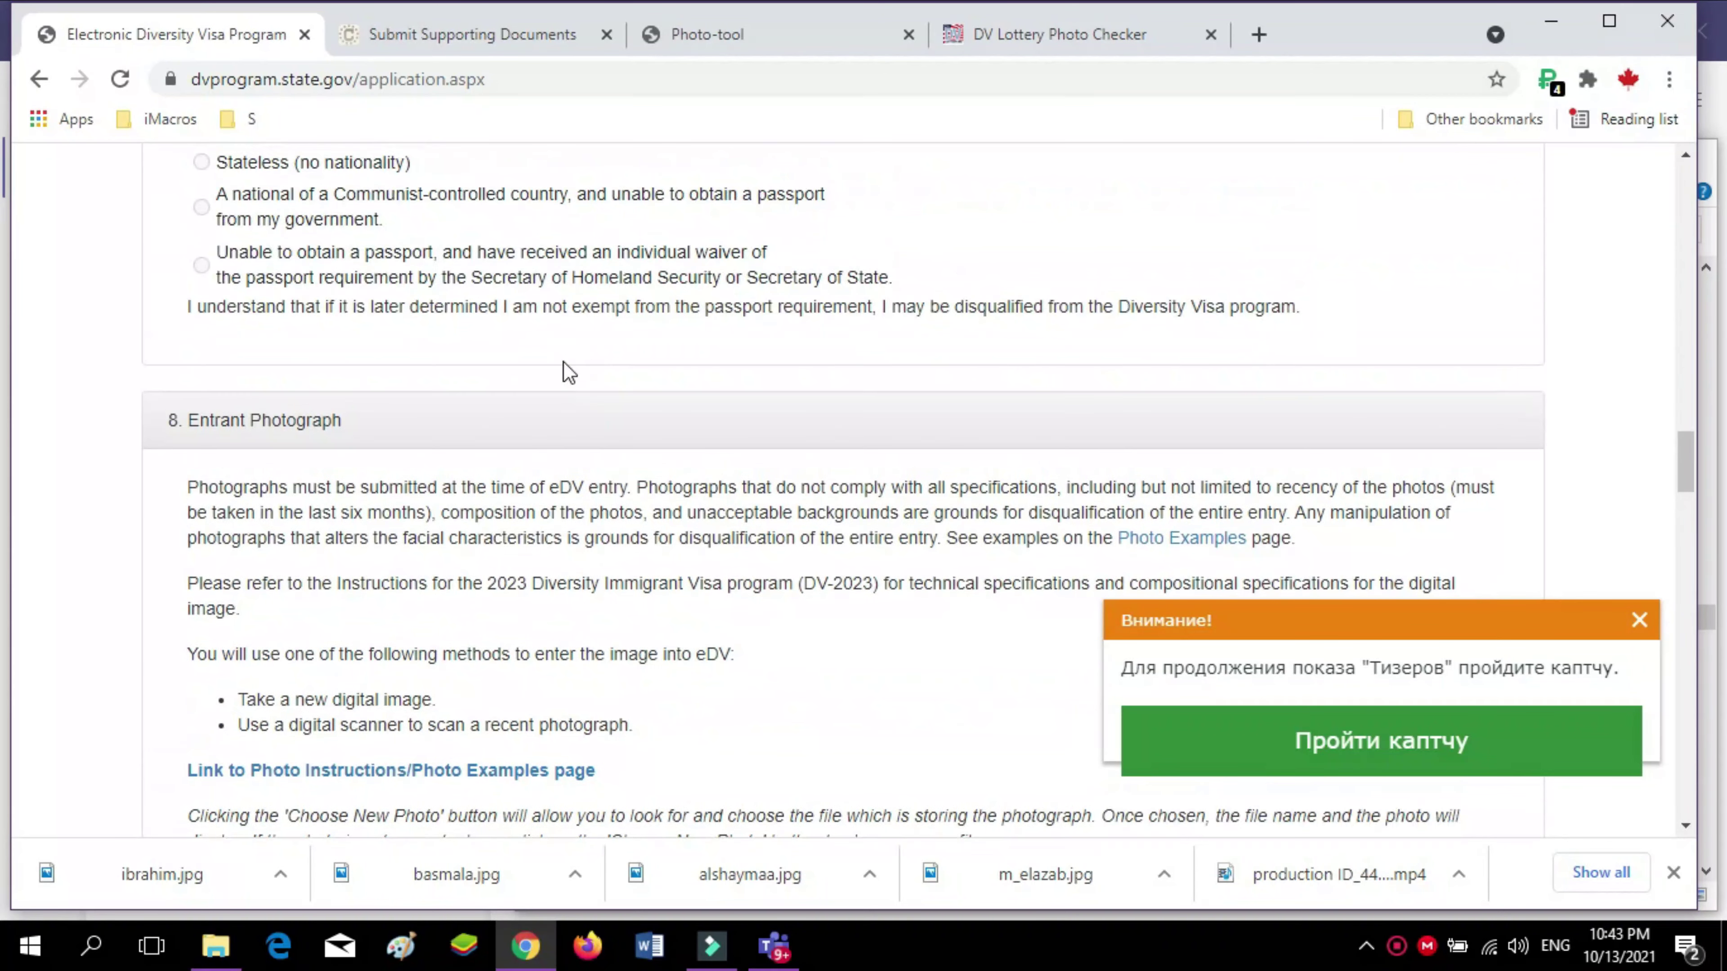
pyautogui.scroll(-6, 468, 513)
pyautogui.click(469, 479)
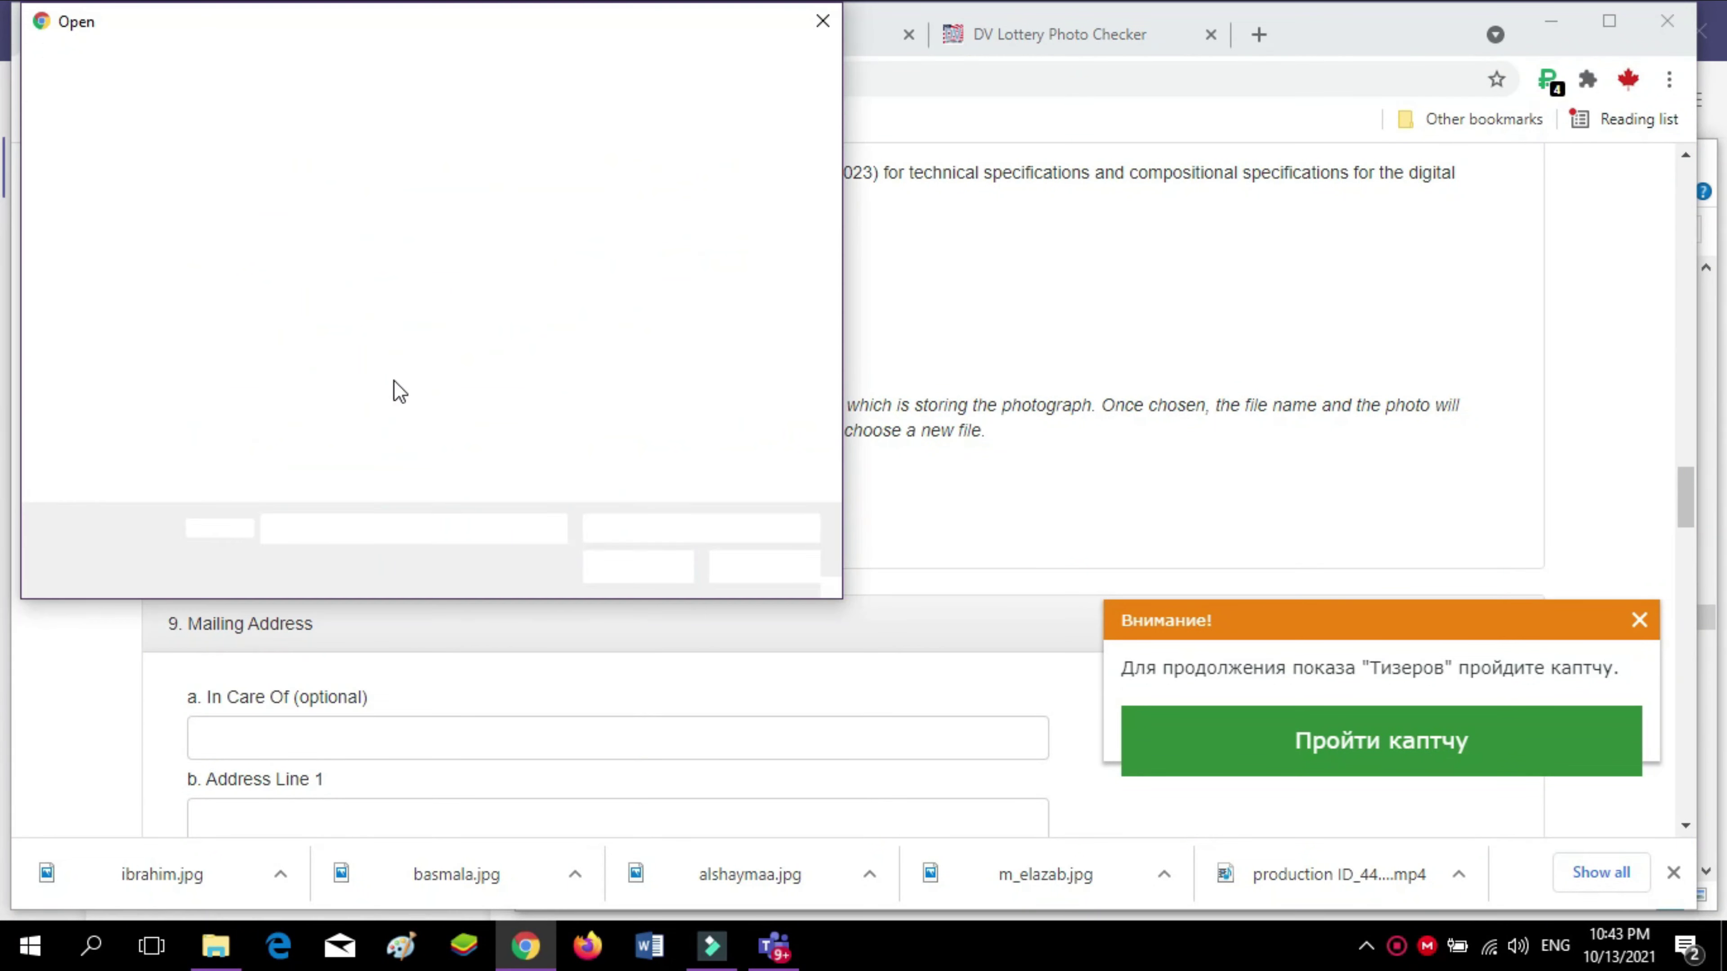
pyautogui.click(345, 373)
pyautogui.write('mp')
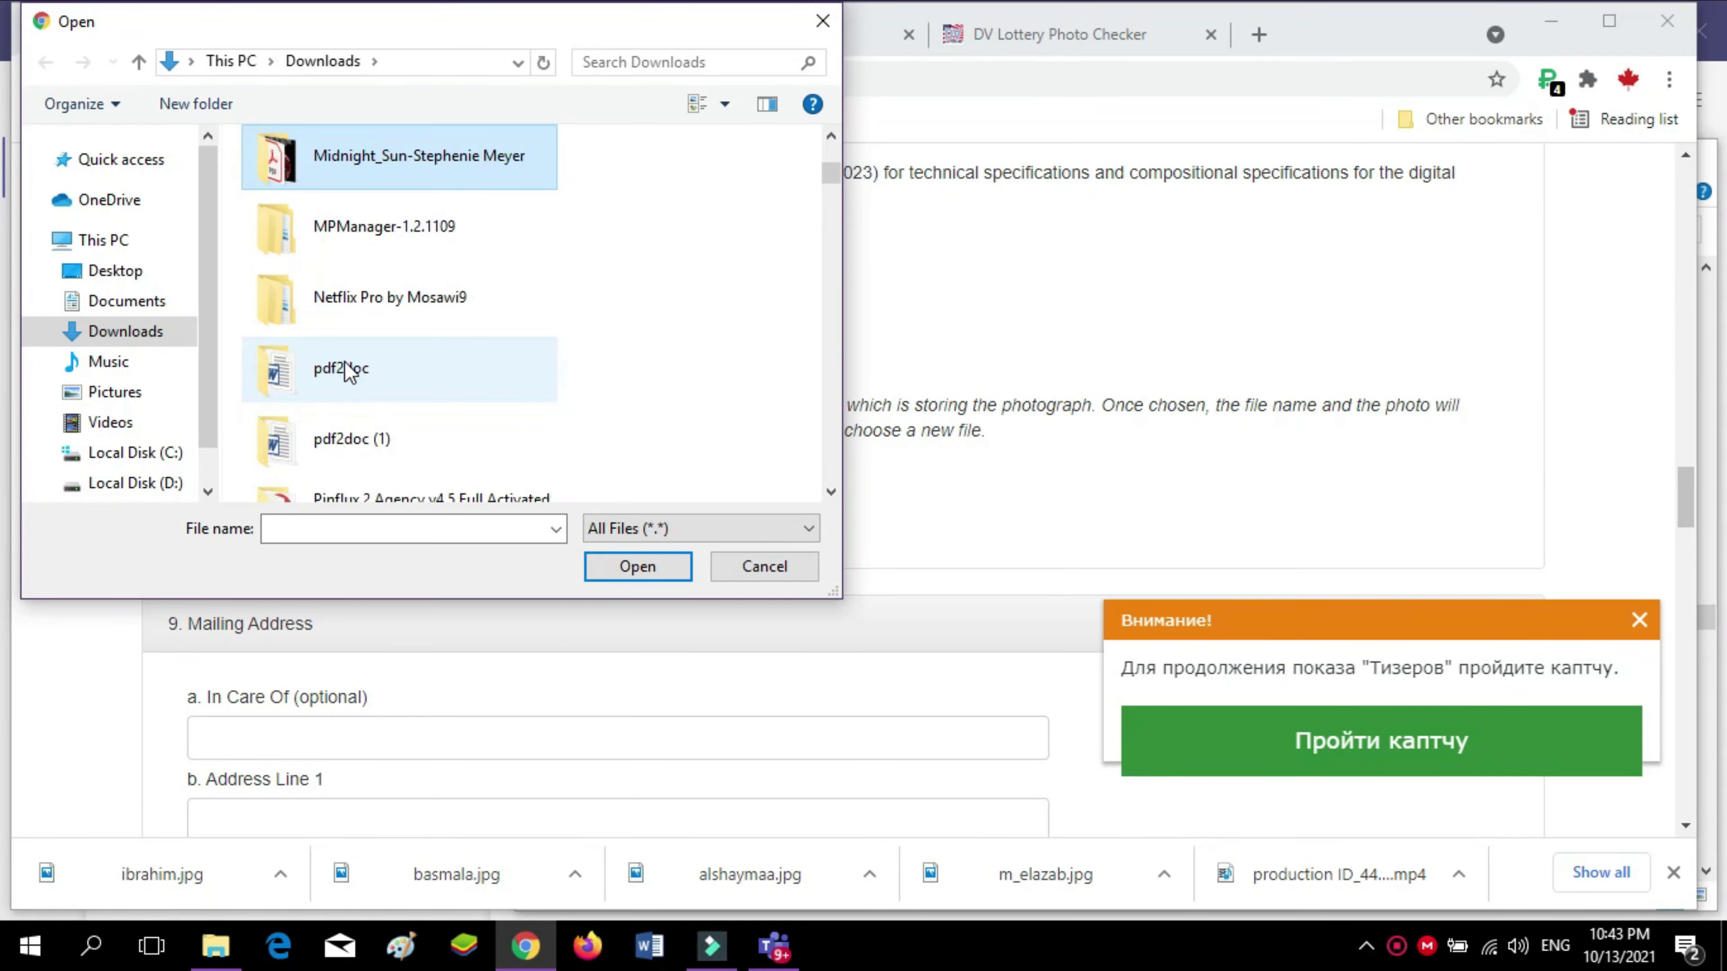
pyautogui.click(633, 564)
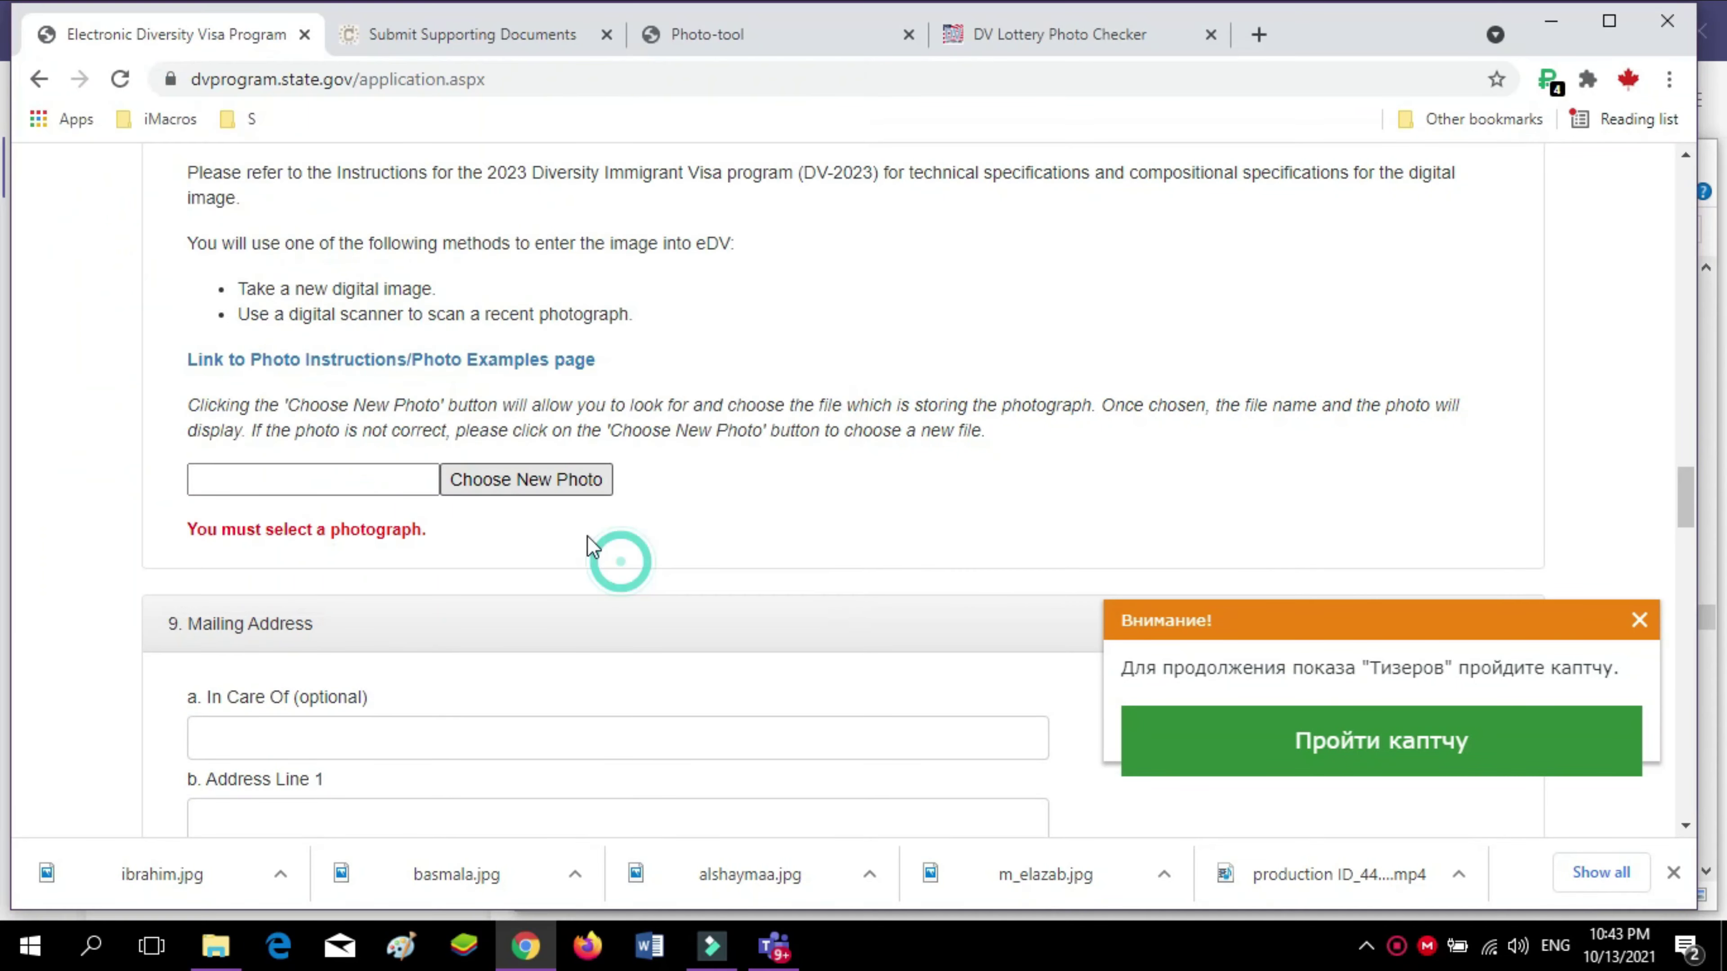
pyautogui.scroll(9, 573, 534)
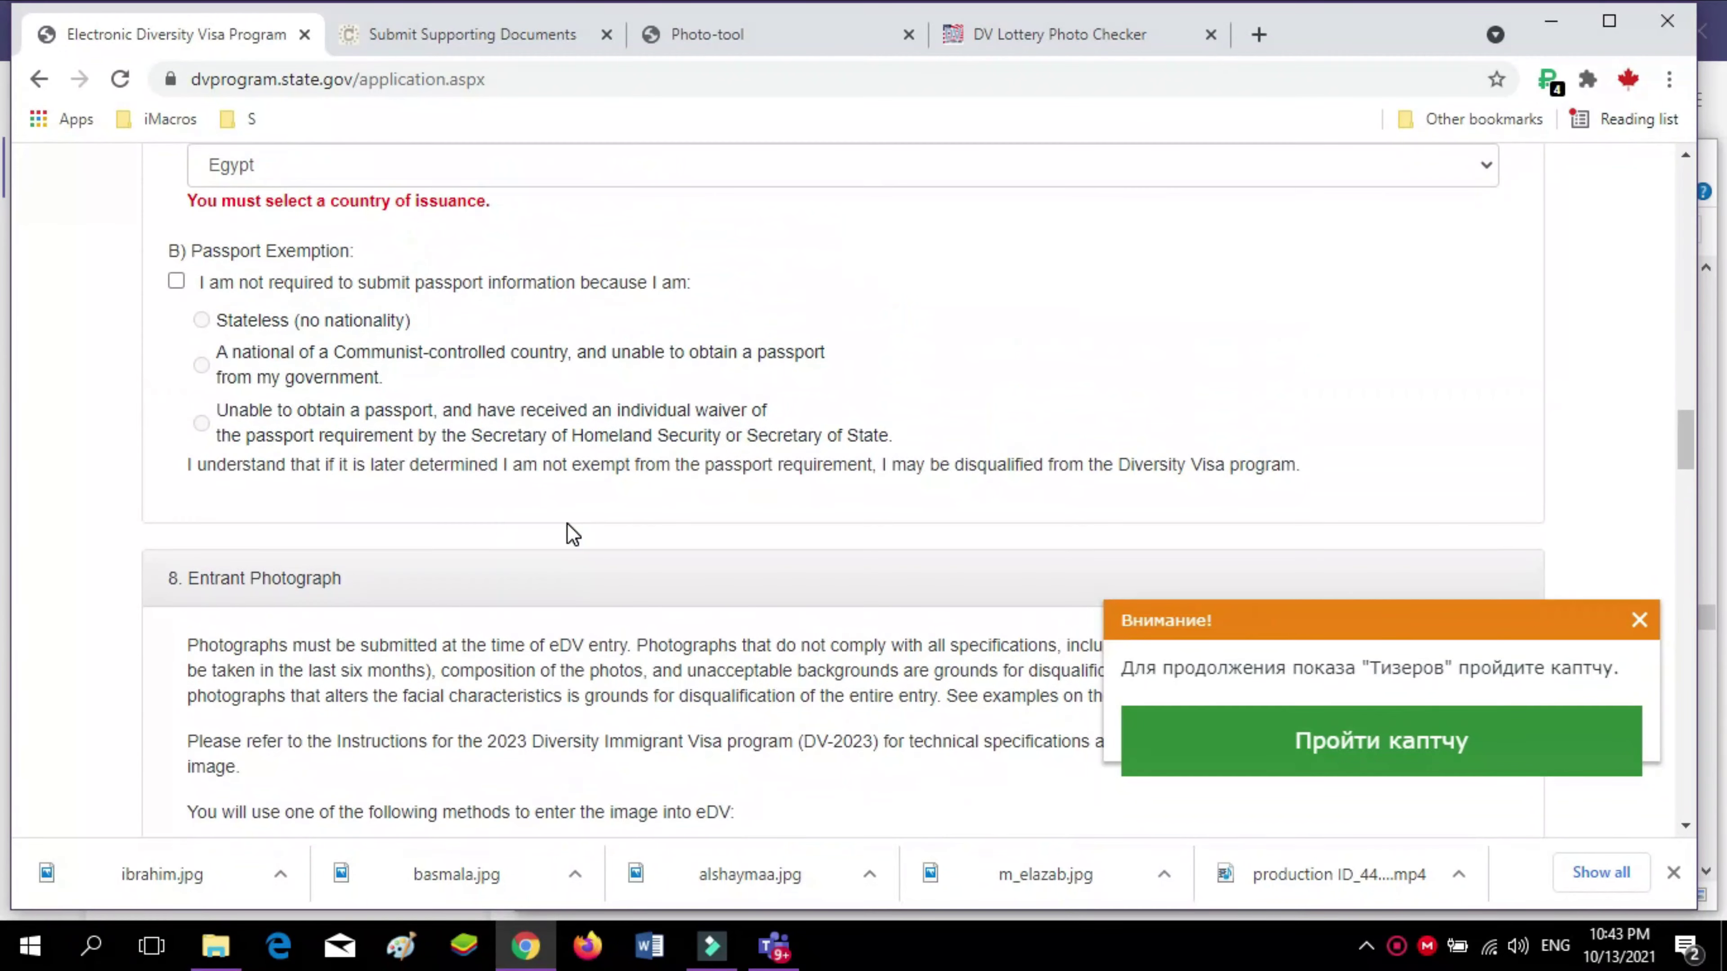
pyautogui.scroll(10, 573, 535)
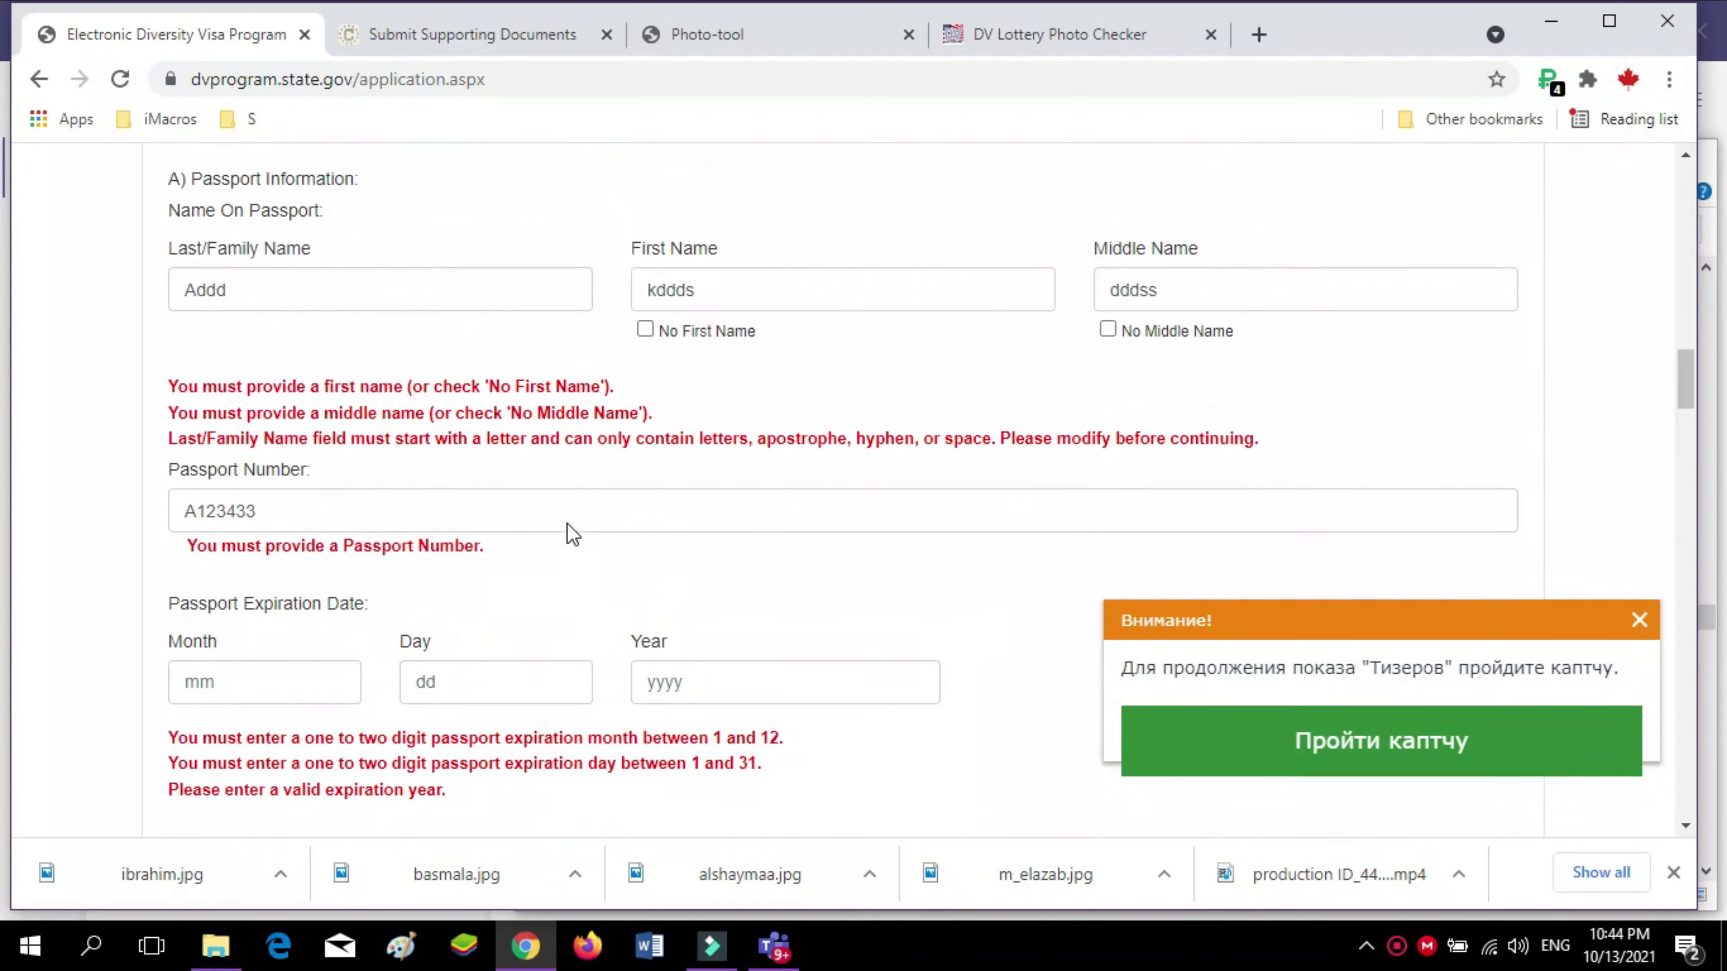
pyautogui.scroll(10, 573, 534)
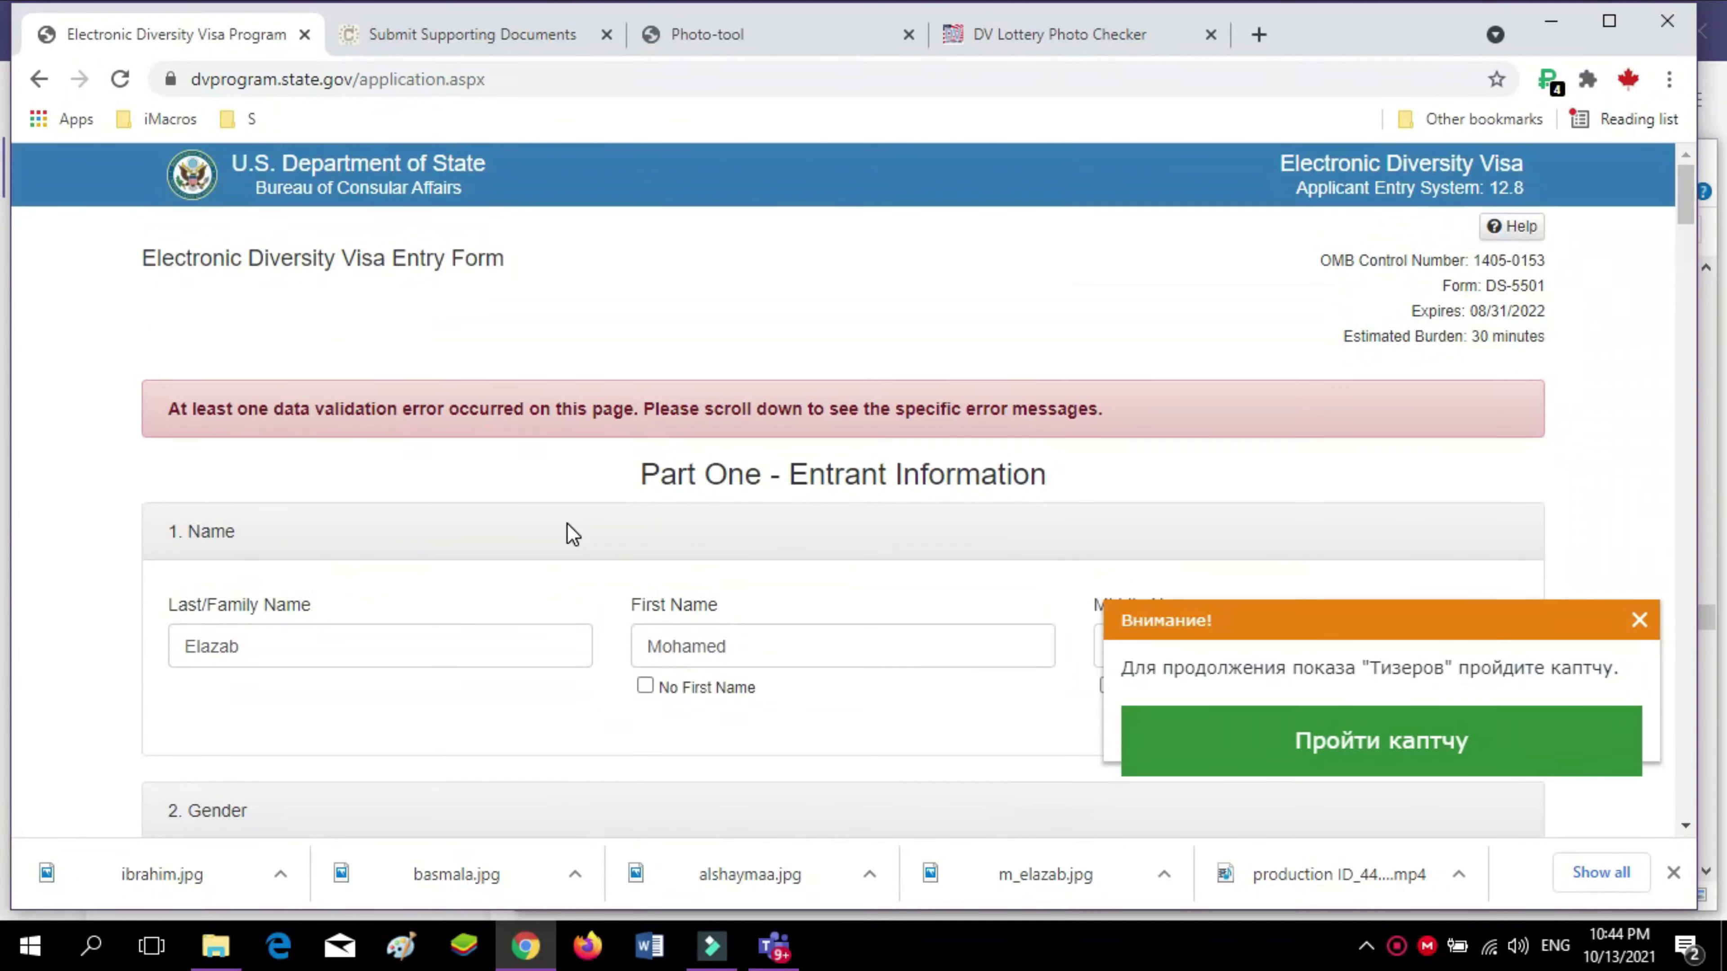
pyautogui.scroll(-3, 573, 535)
pyautogui.scroll(-10, 567, 535)
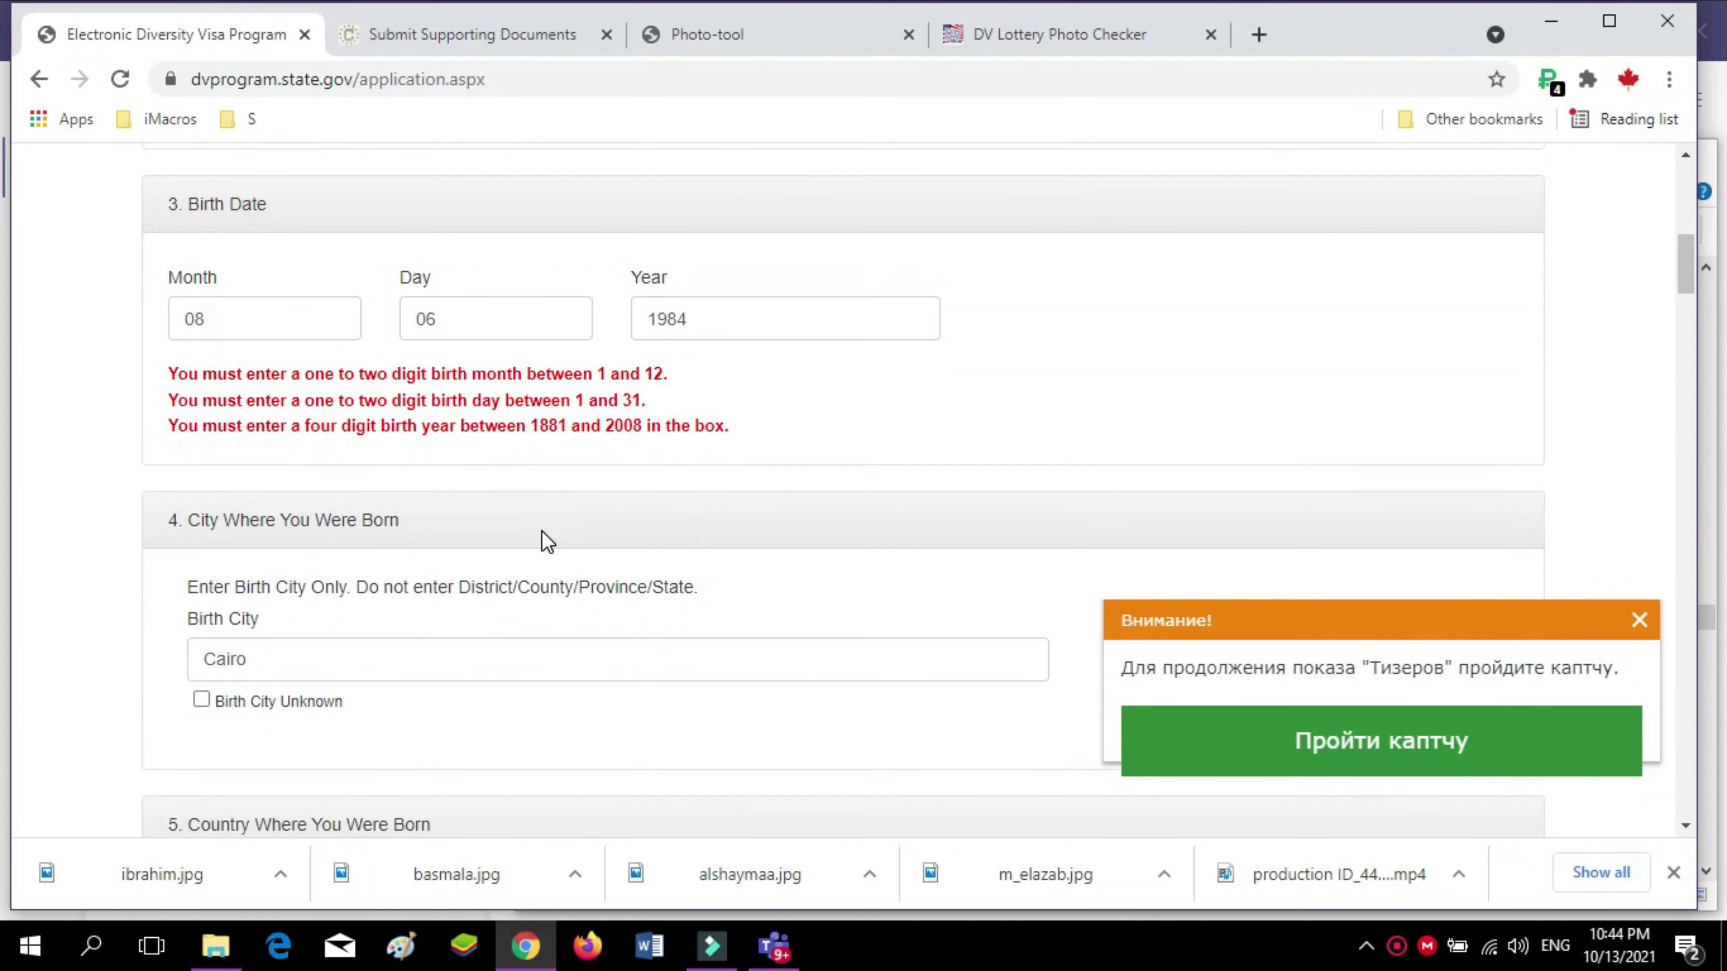
pyautogui.scroll(-15, 542, 532)
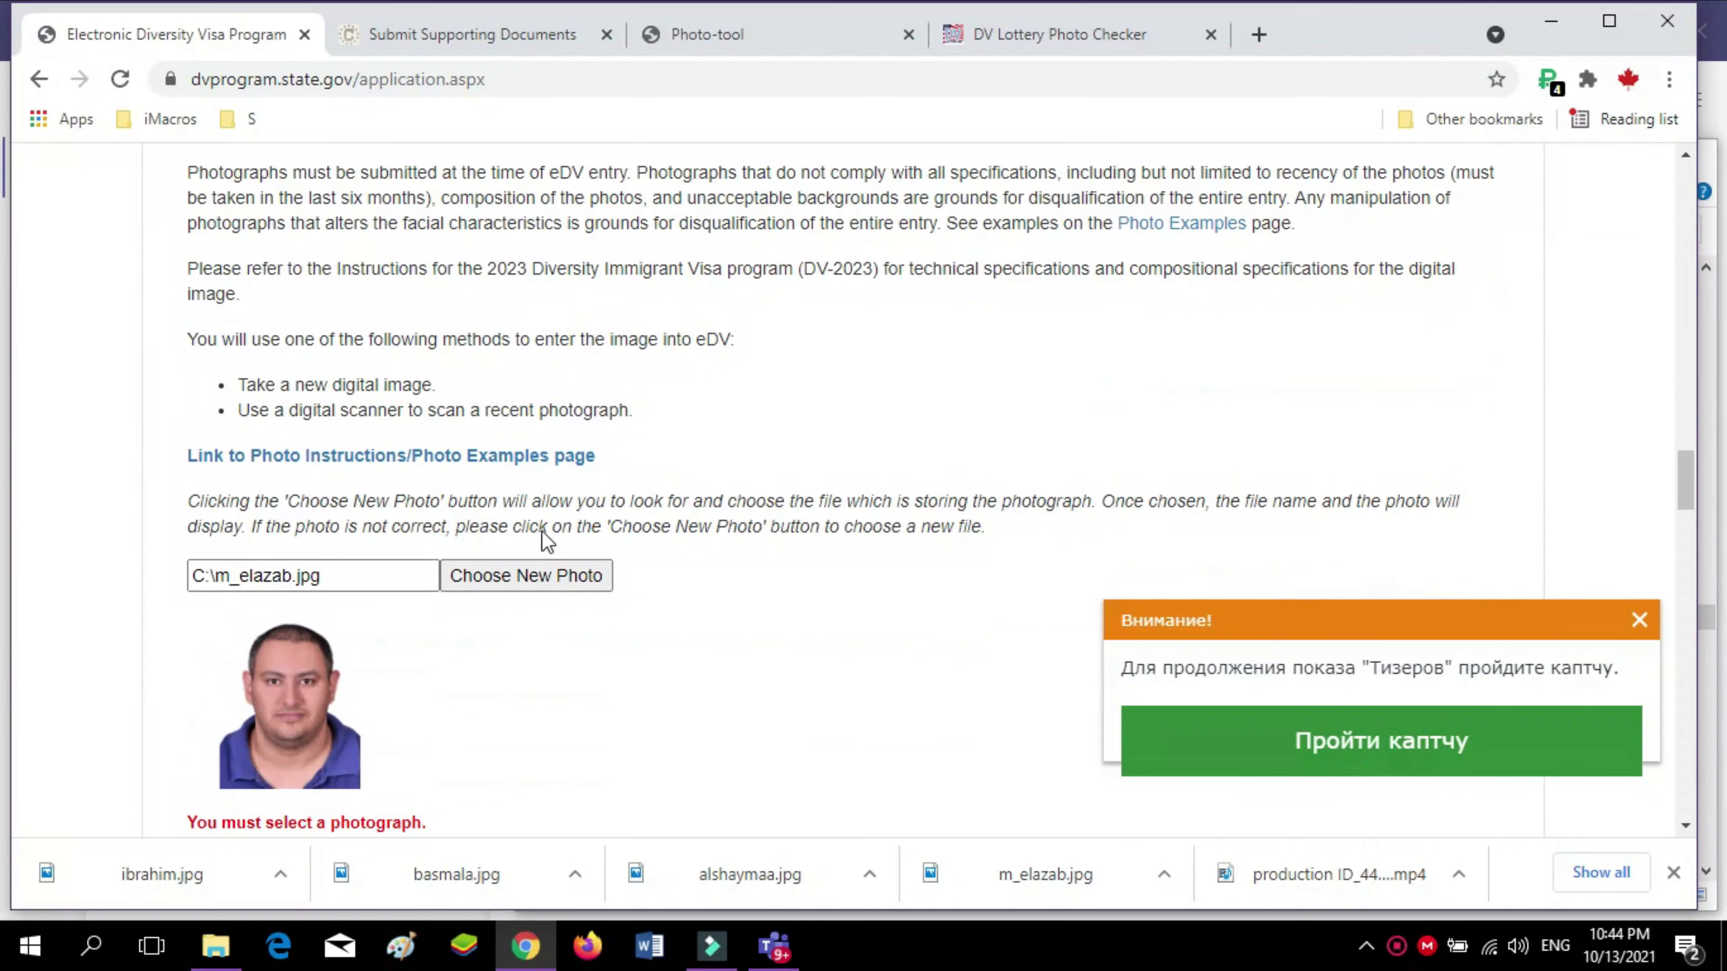
# Autofill the mailing address from saved details and leave Address Line 2 empty
pyautogui.click(326, 238)
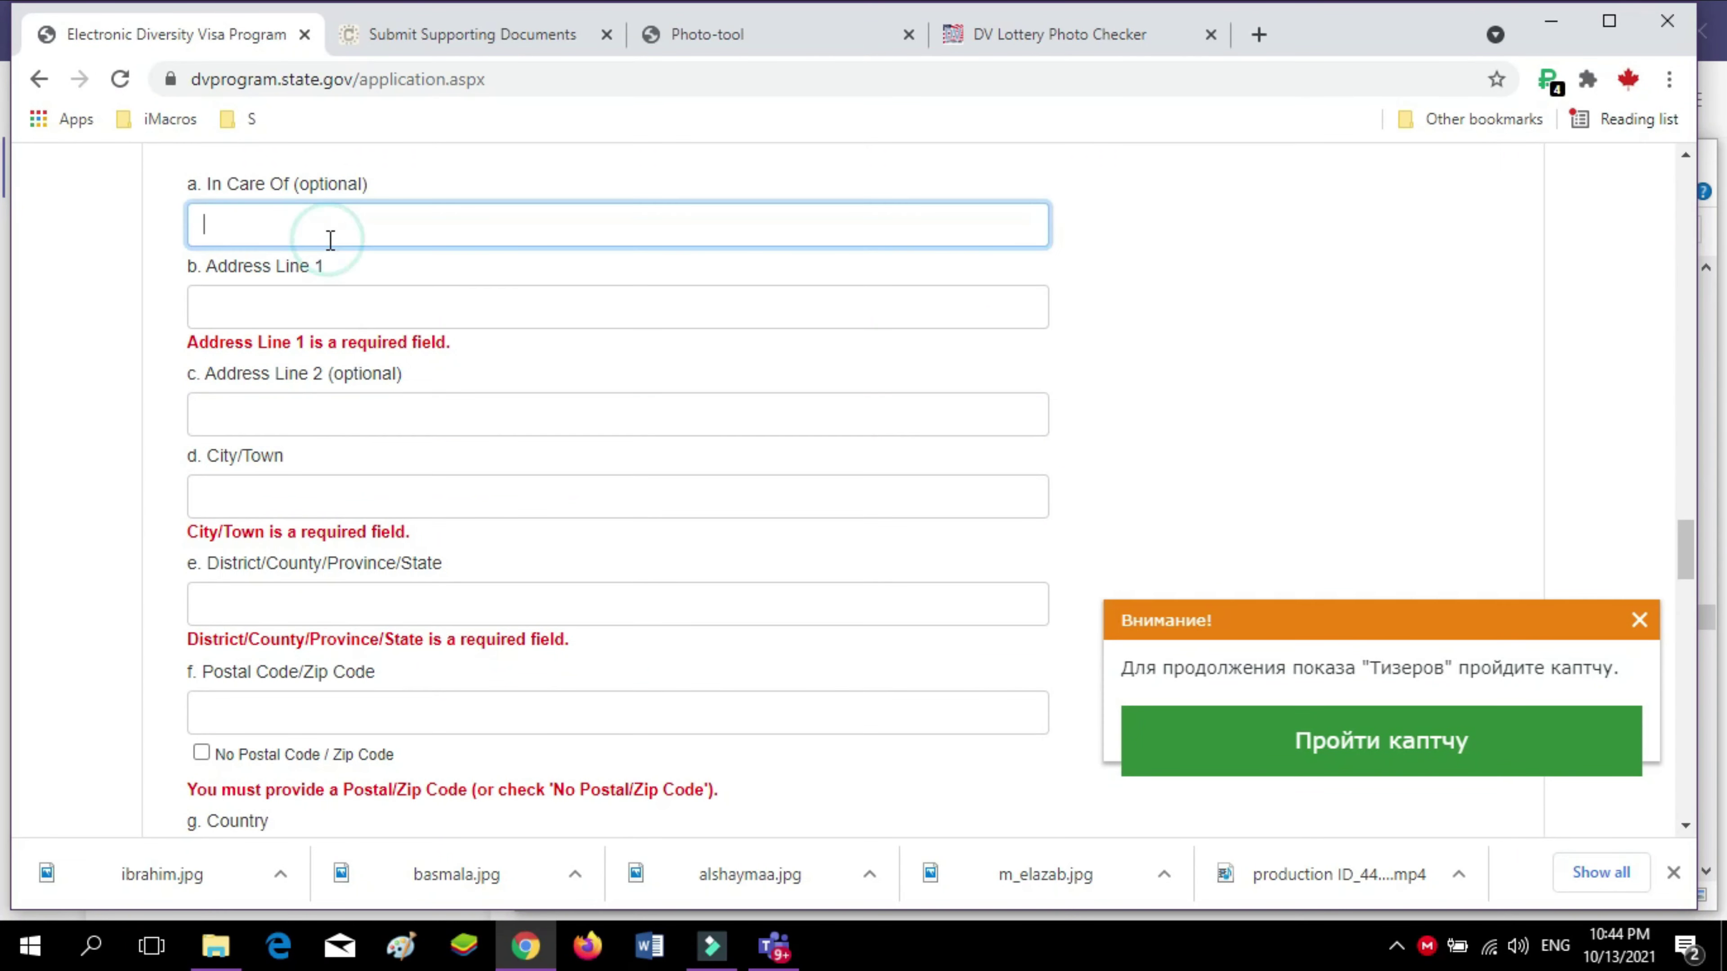
pyautogui.click(318, 299)
pyautogui.write('s')
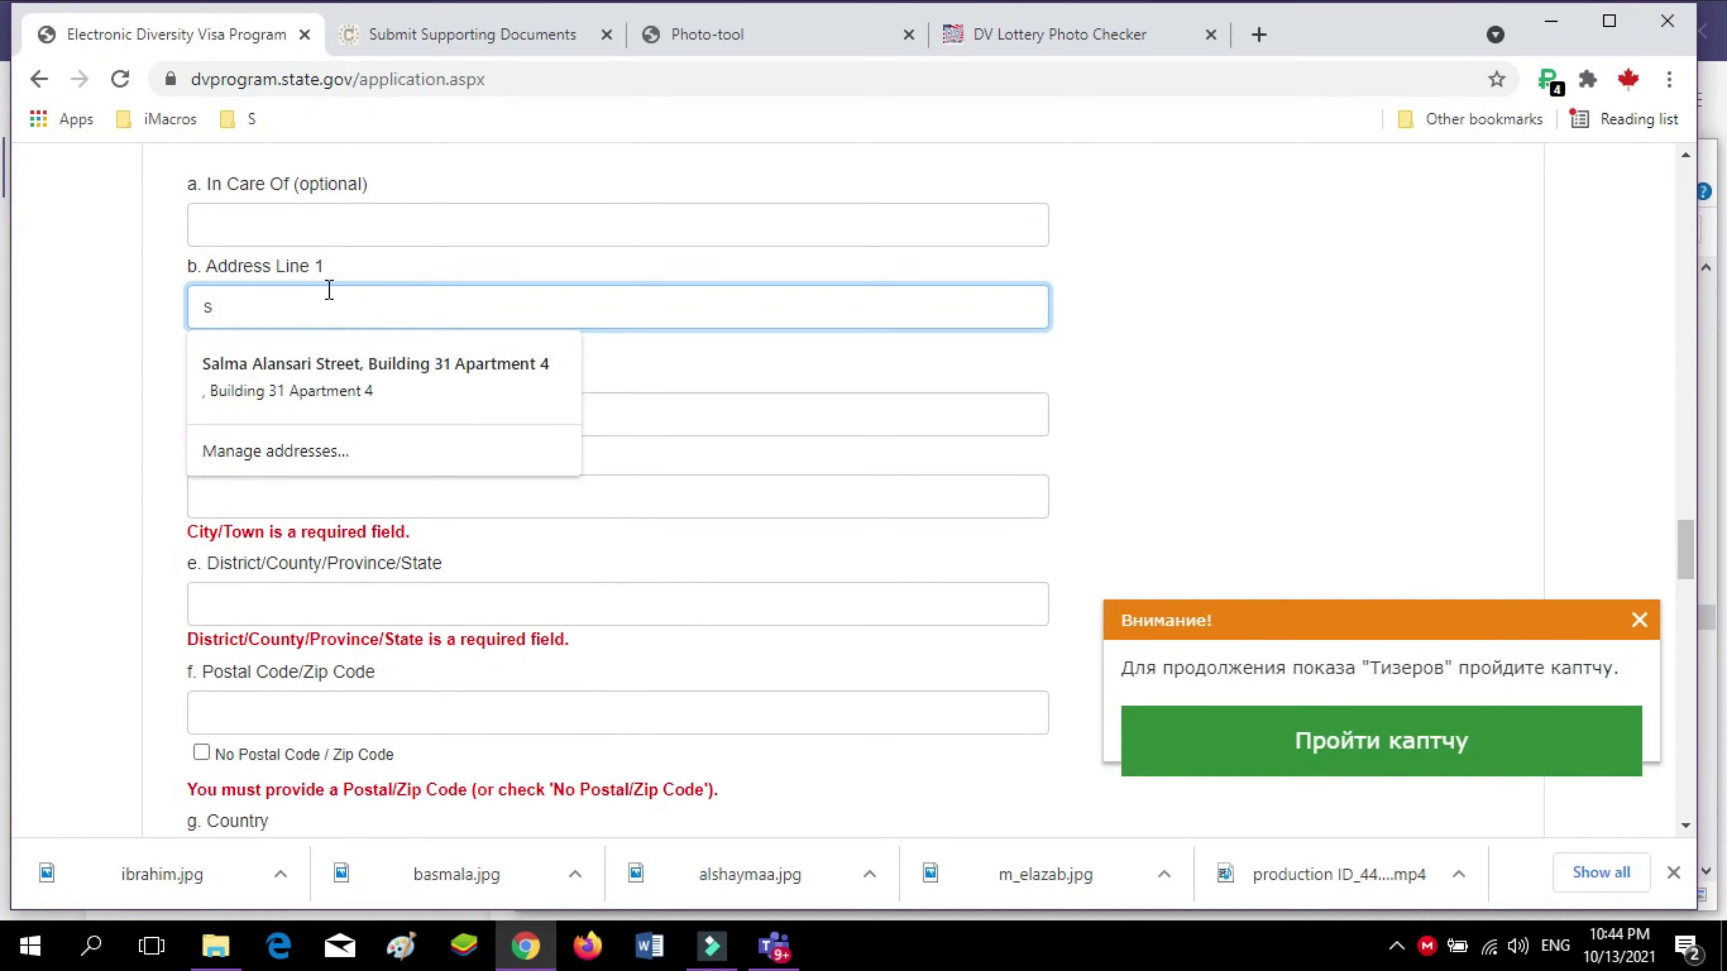
pyautogui.press('BackSpace')
pyautogui.write('30')
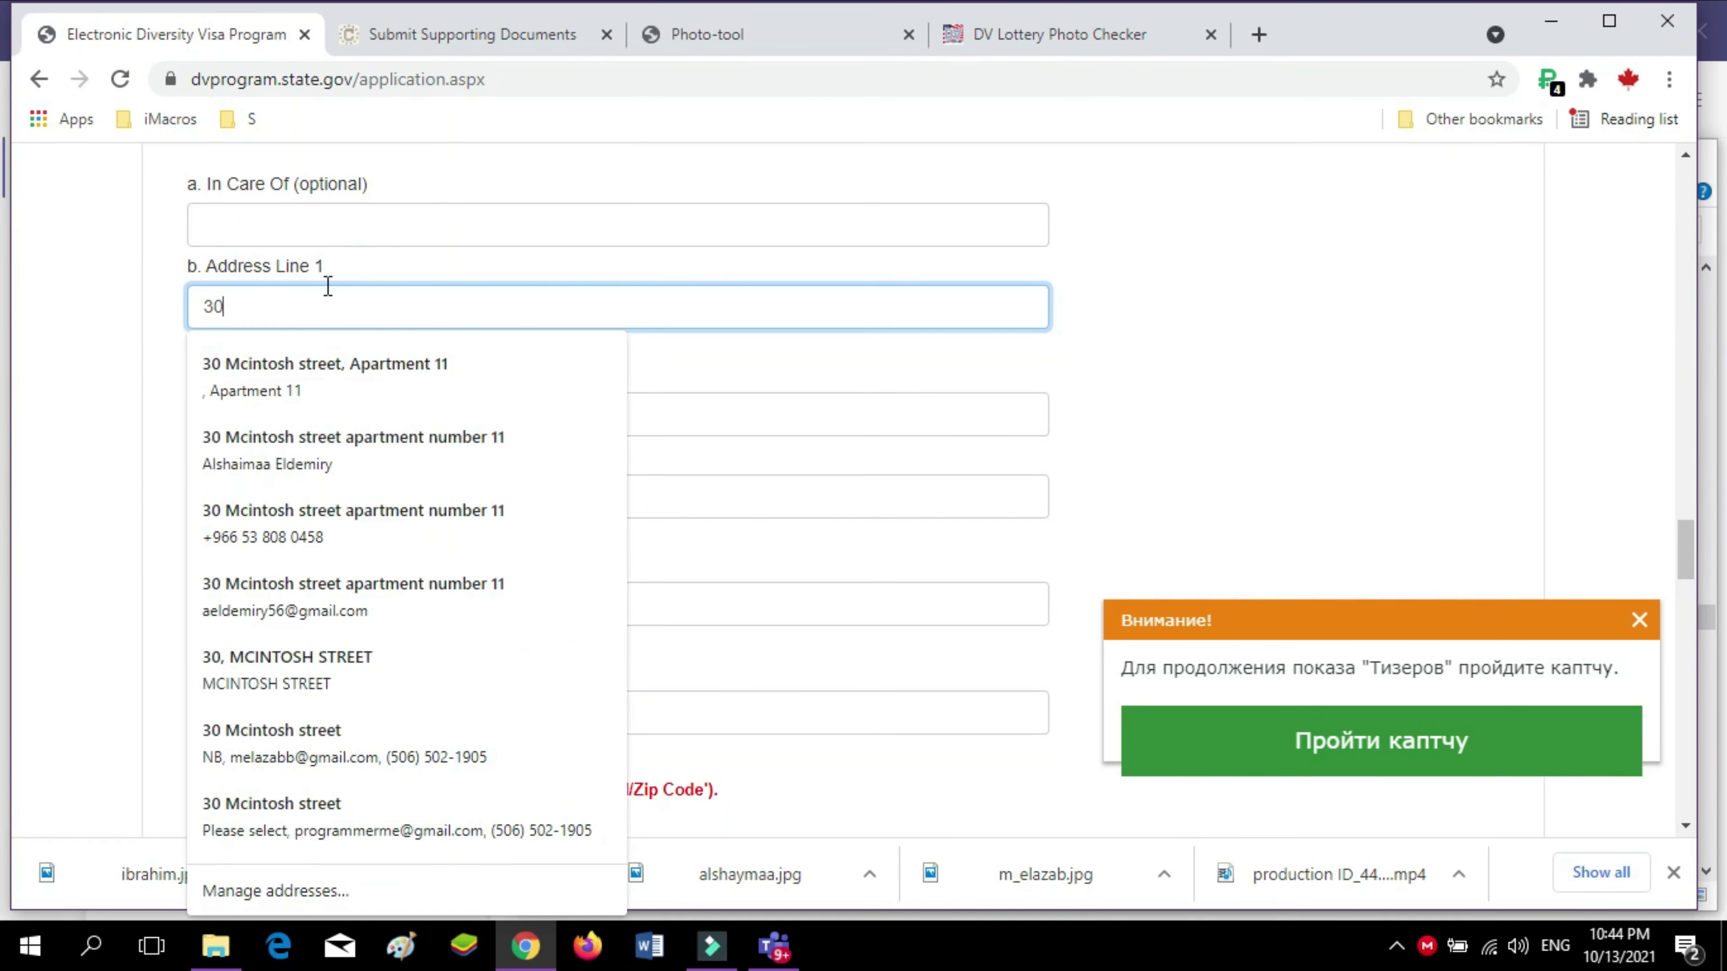
pyautogui.click(362, 388)
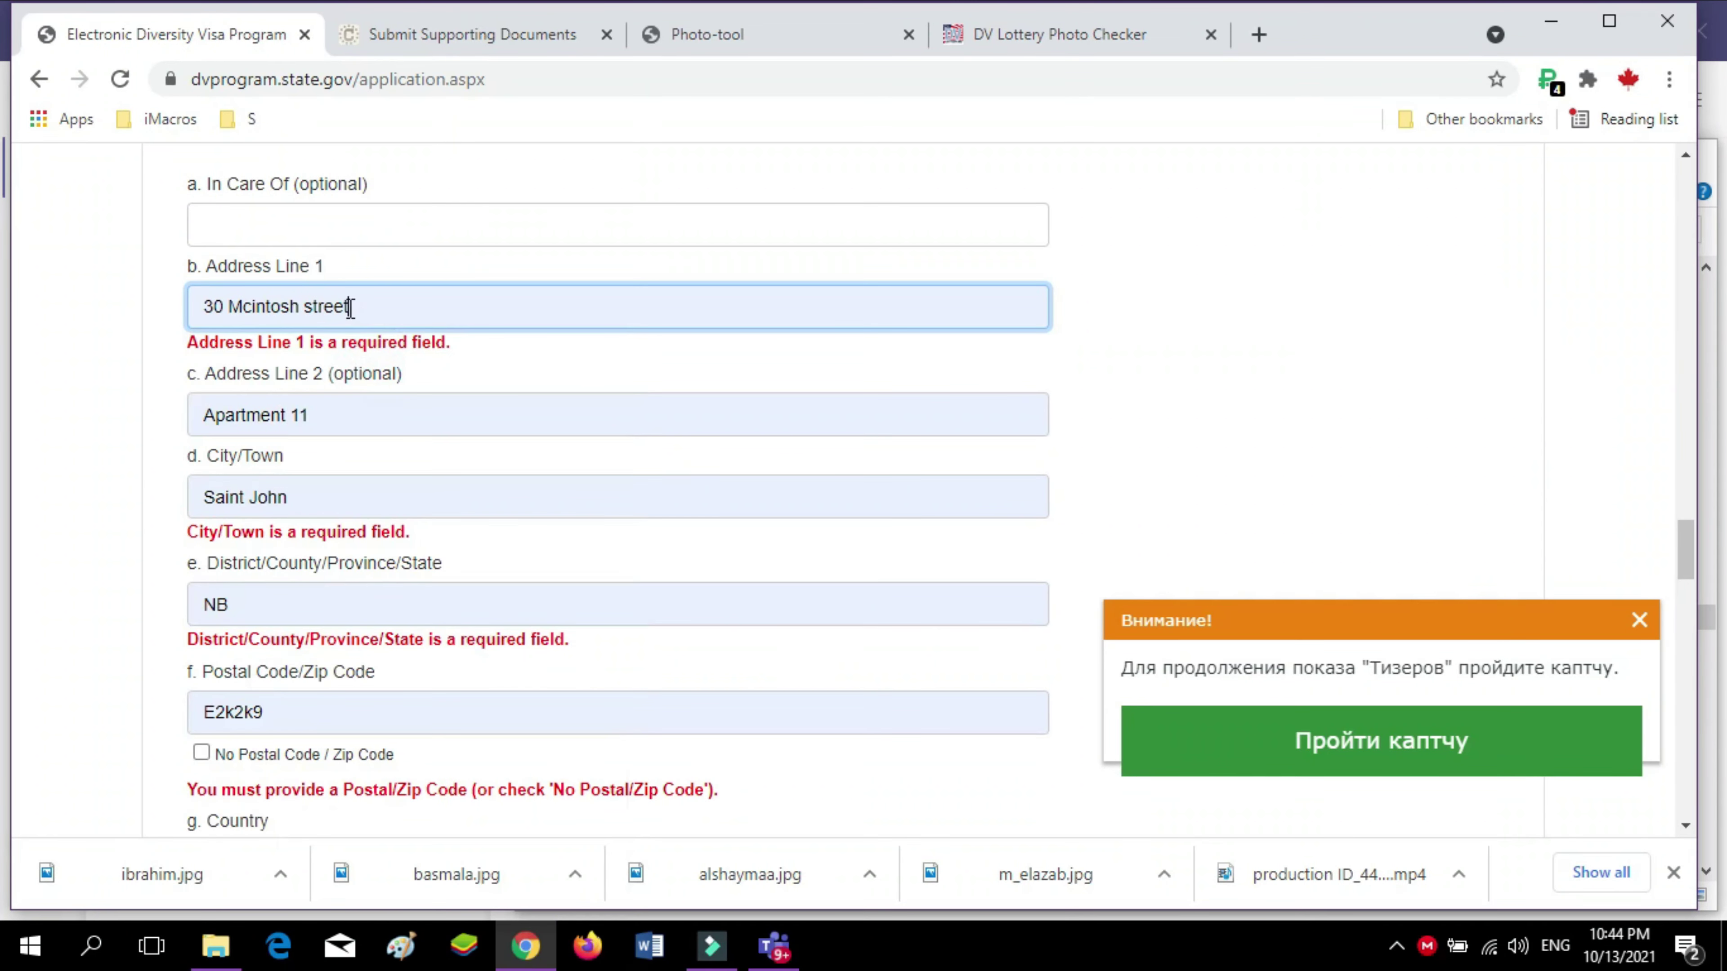
pyautogui.tripleClick(300, 408)
pyautogui.press('BackSpace')
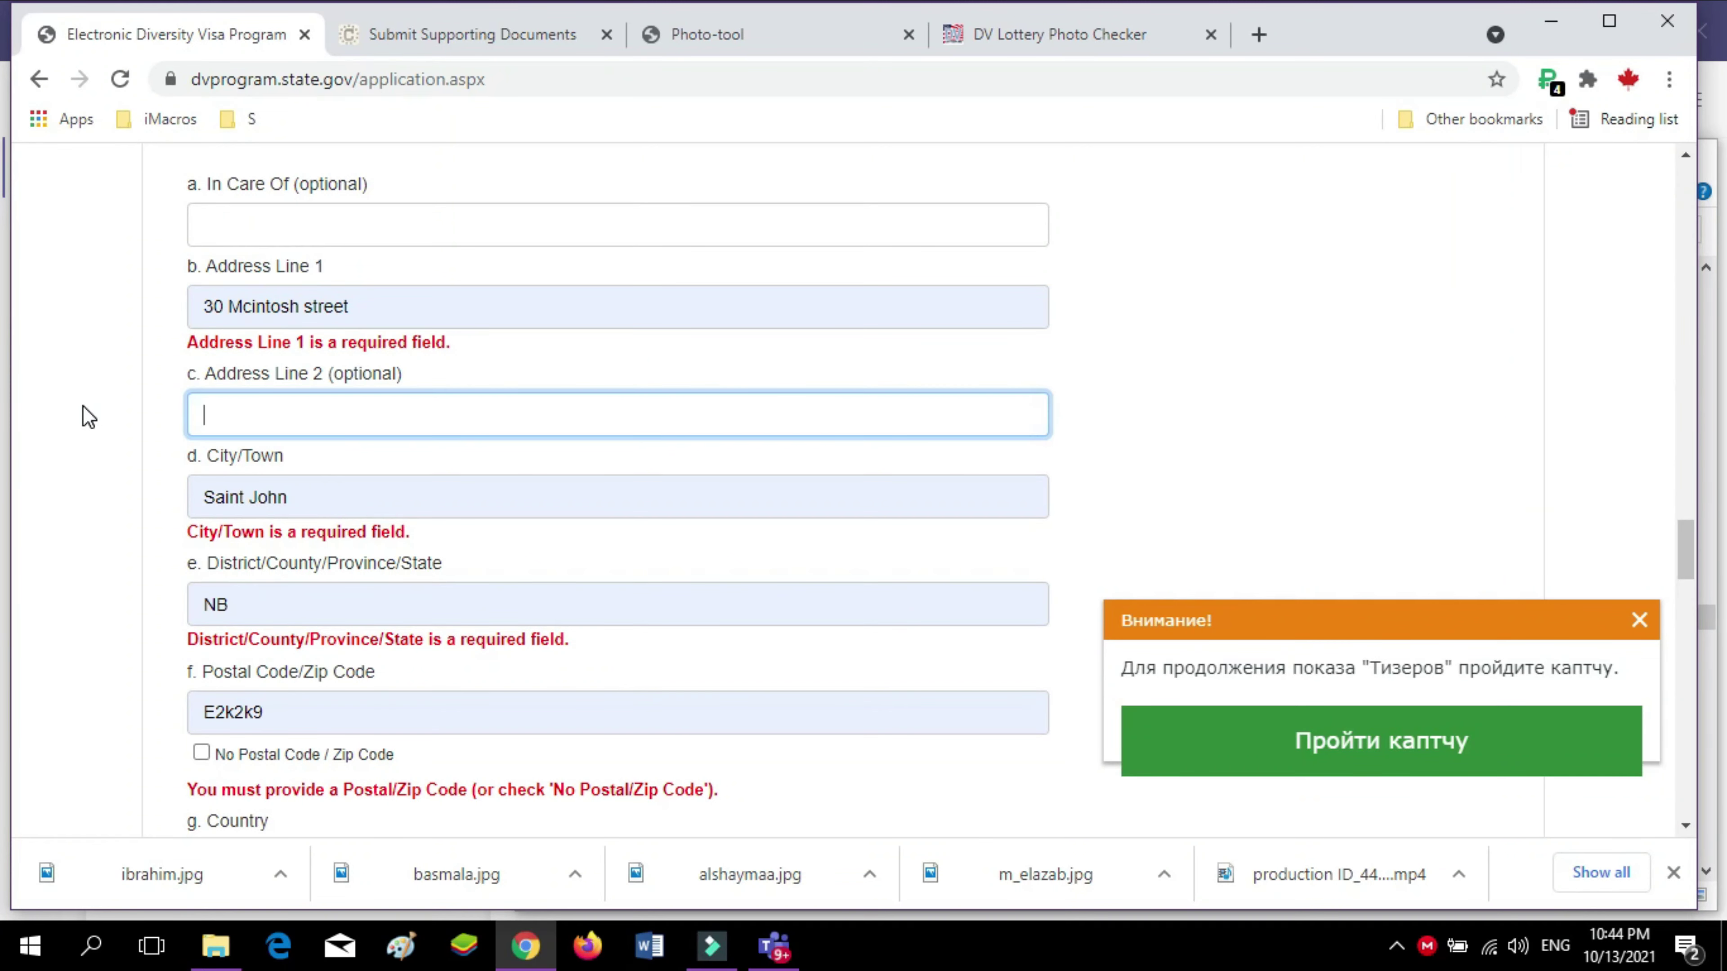
# Set the mailing address country to Canada
pyautogui.scroll(-8, 341, 449)
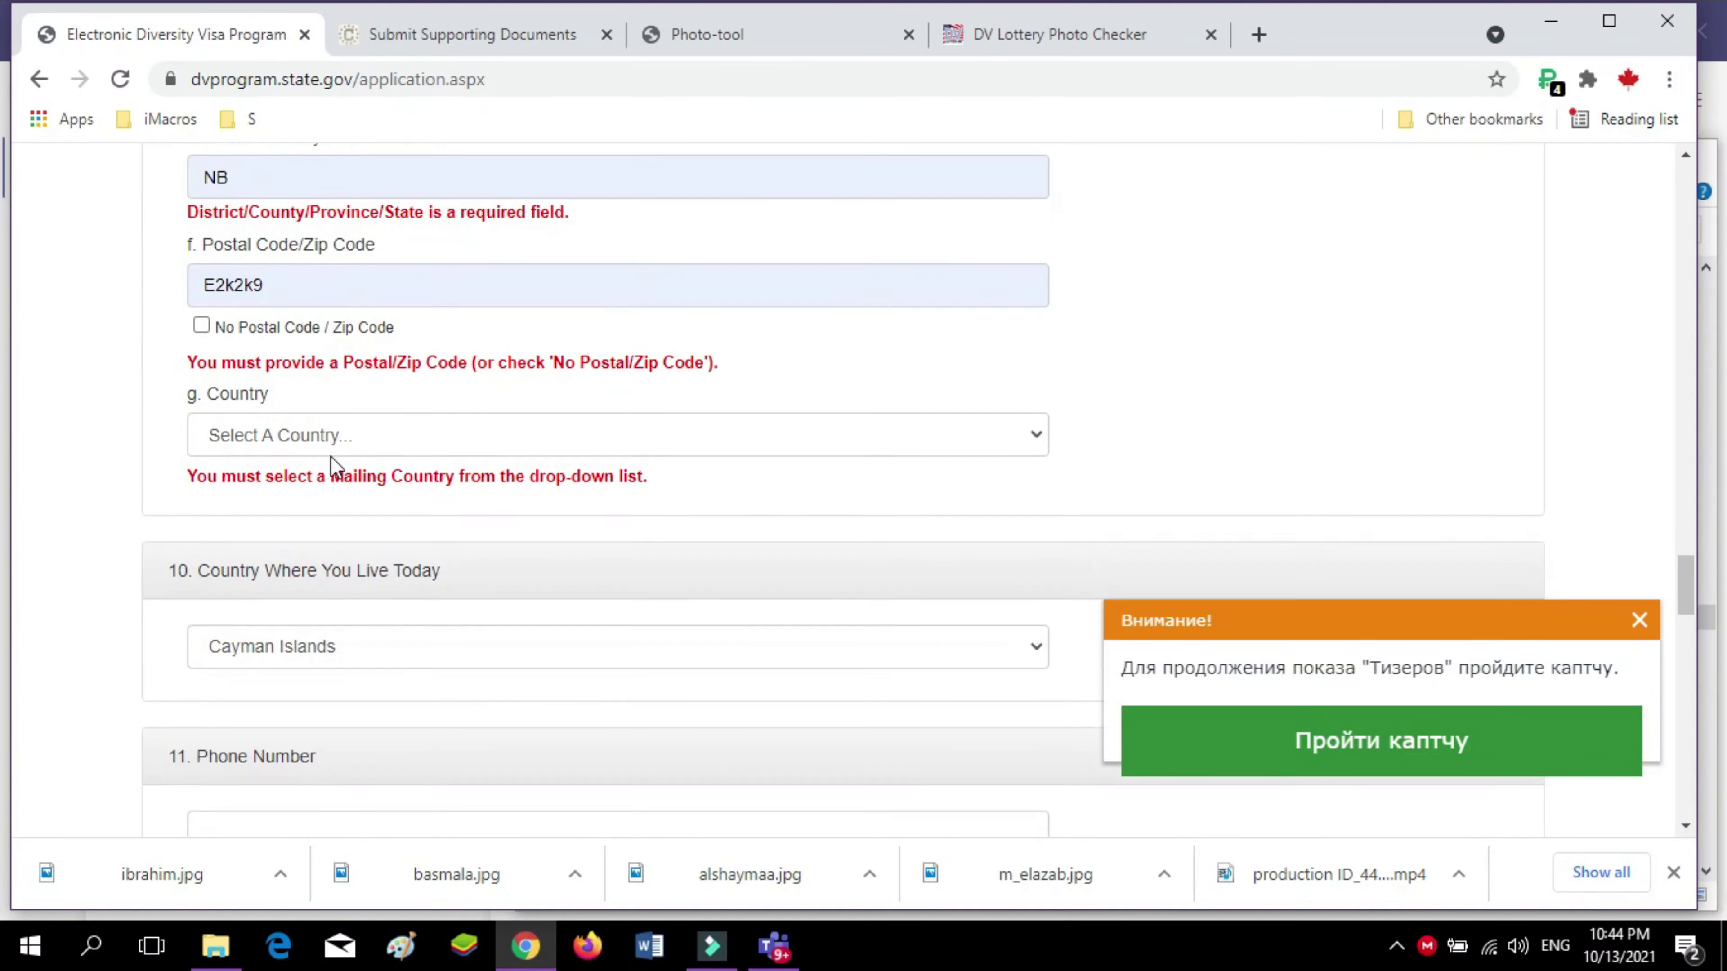
pyautogui.click(264, 248)
pyautogui.write('e')
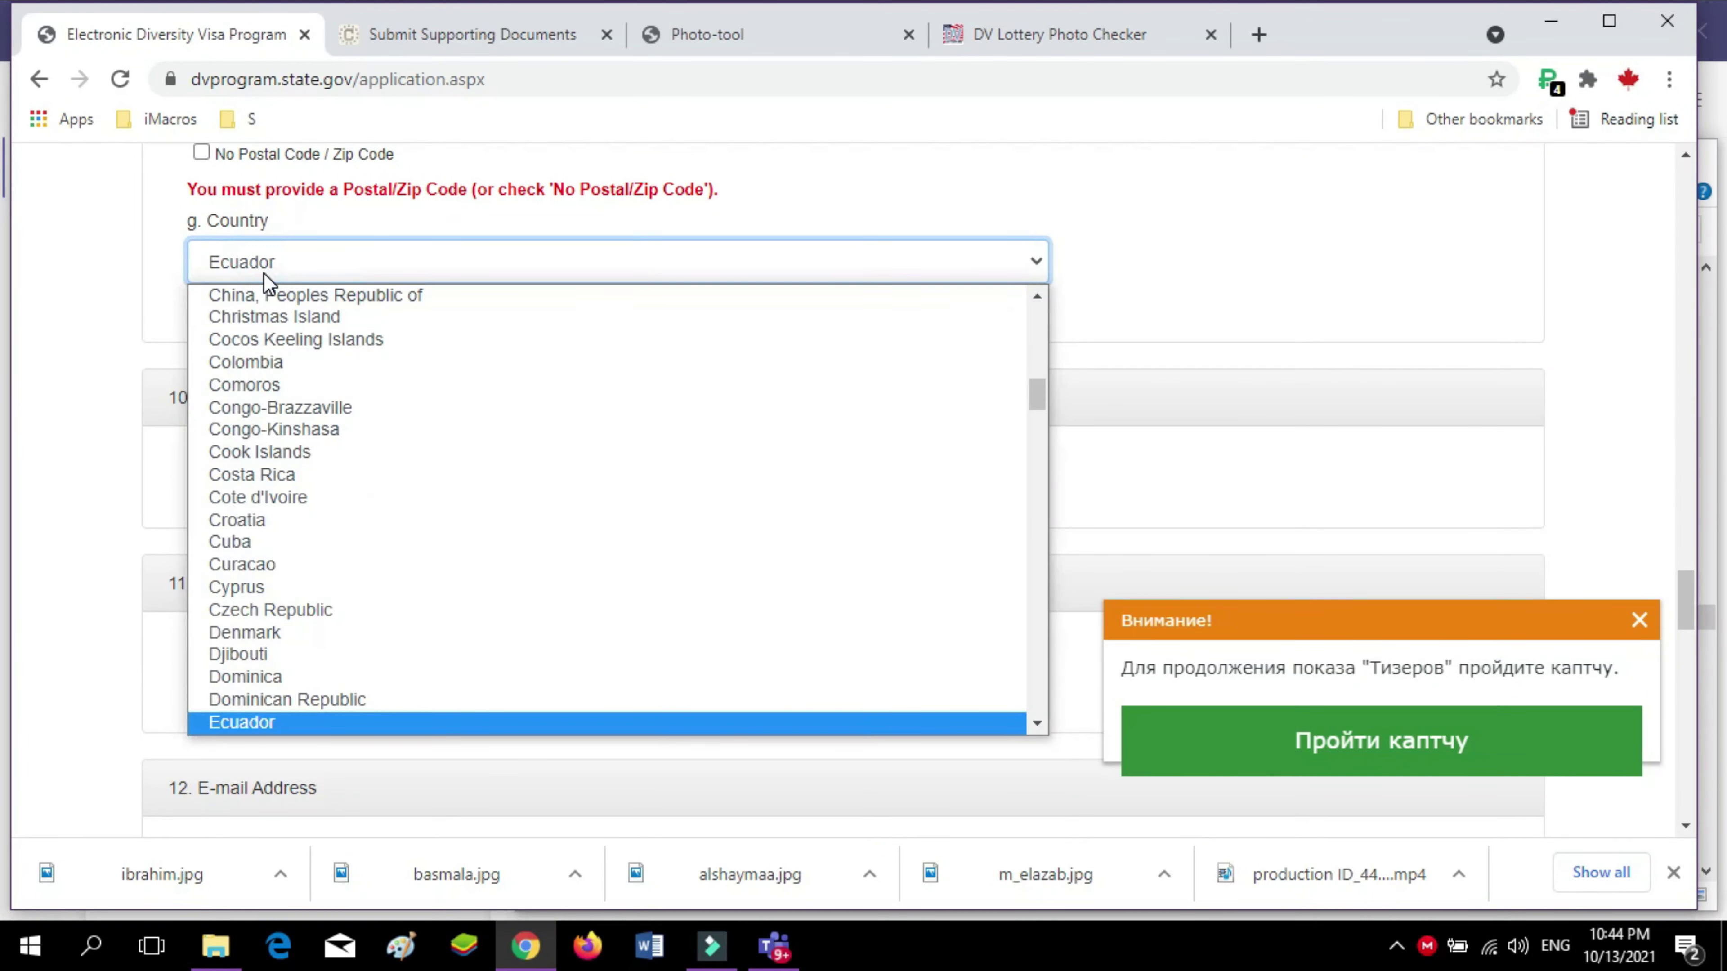
pyautogui.write('gc')
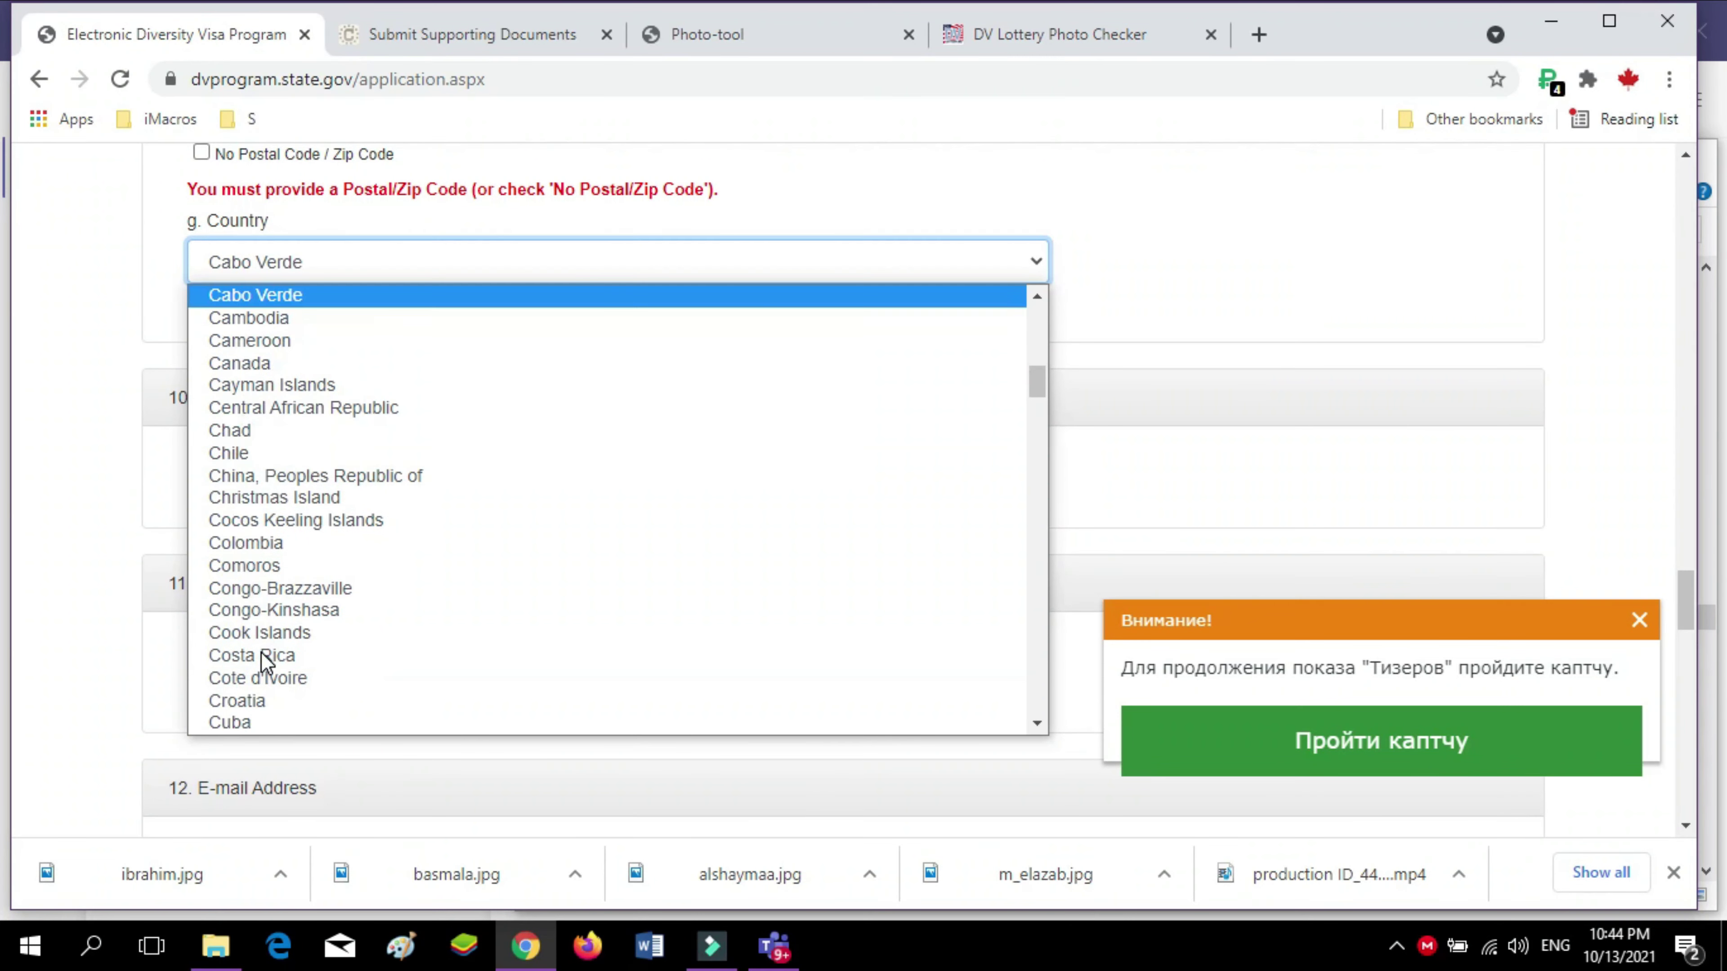
pyautogui.press('Down')
pyautogui.press('Down')
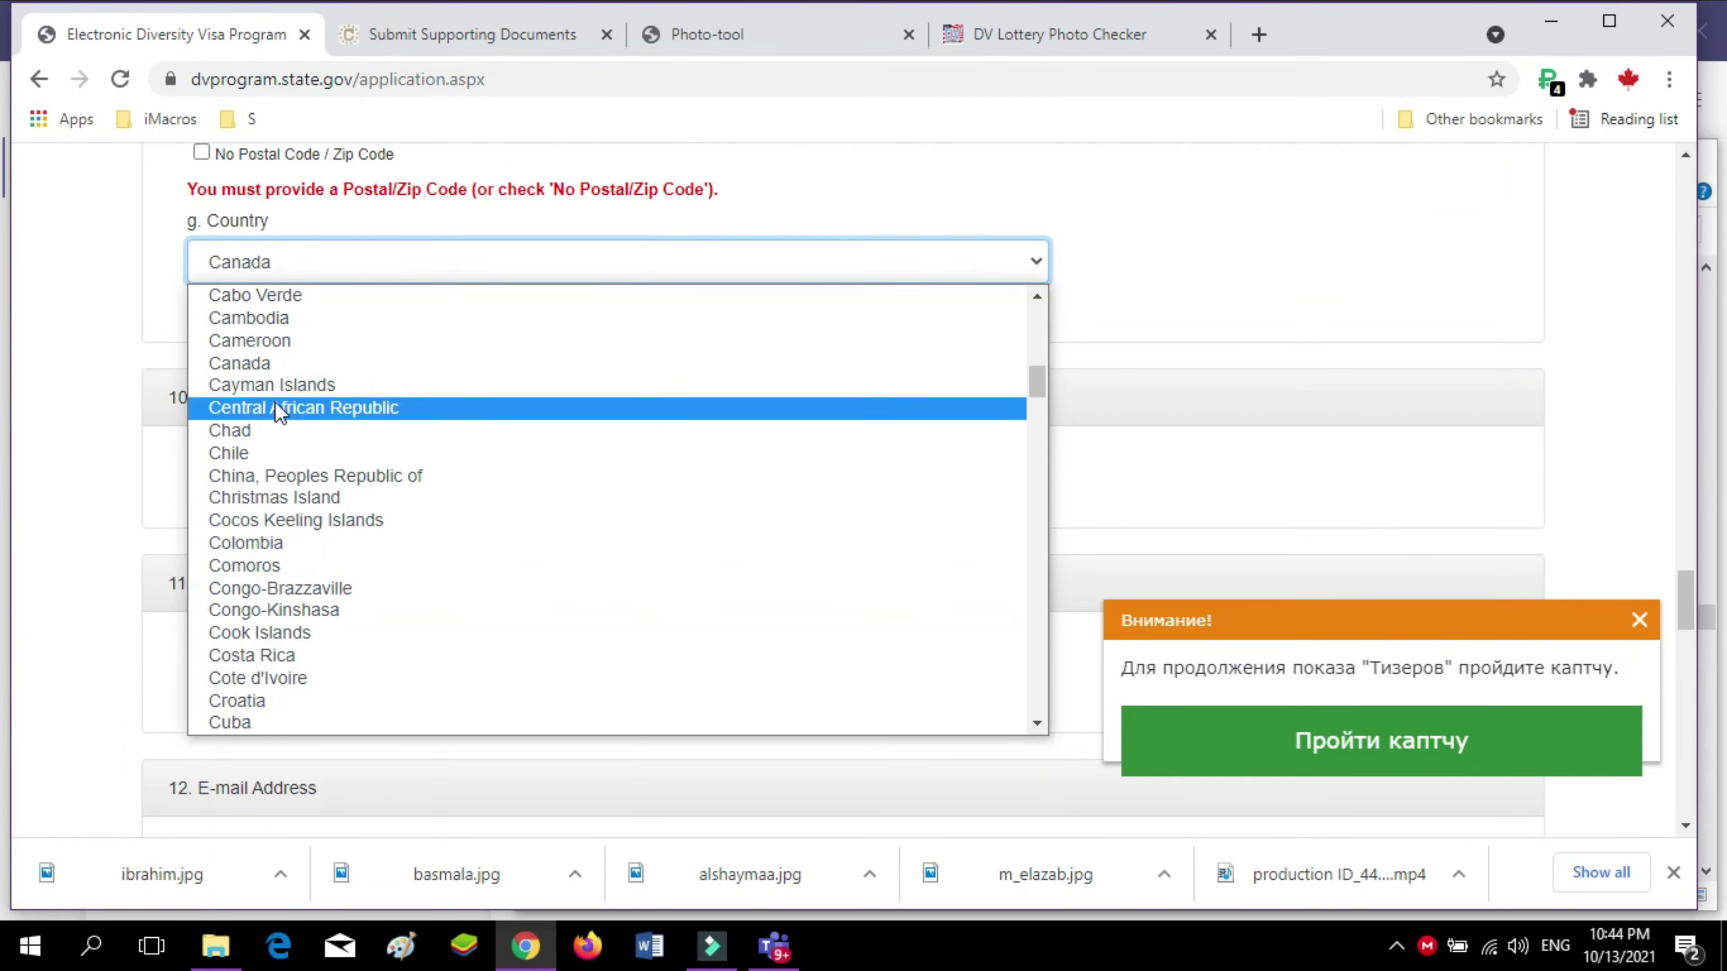
pyautogui.click(272, 373)
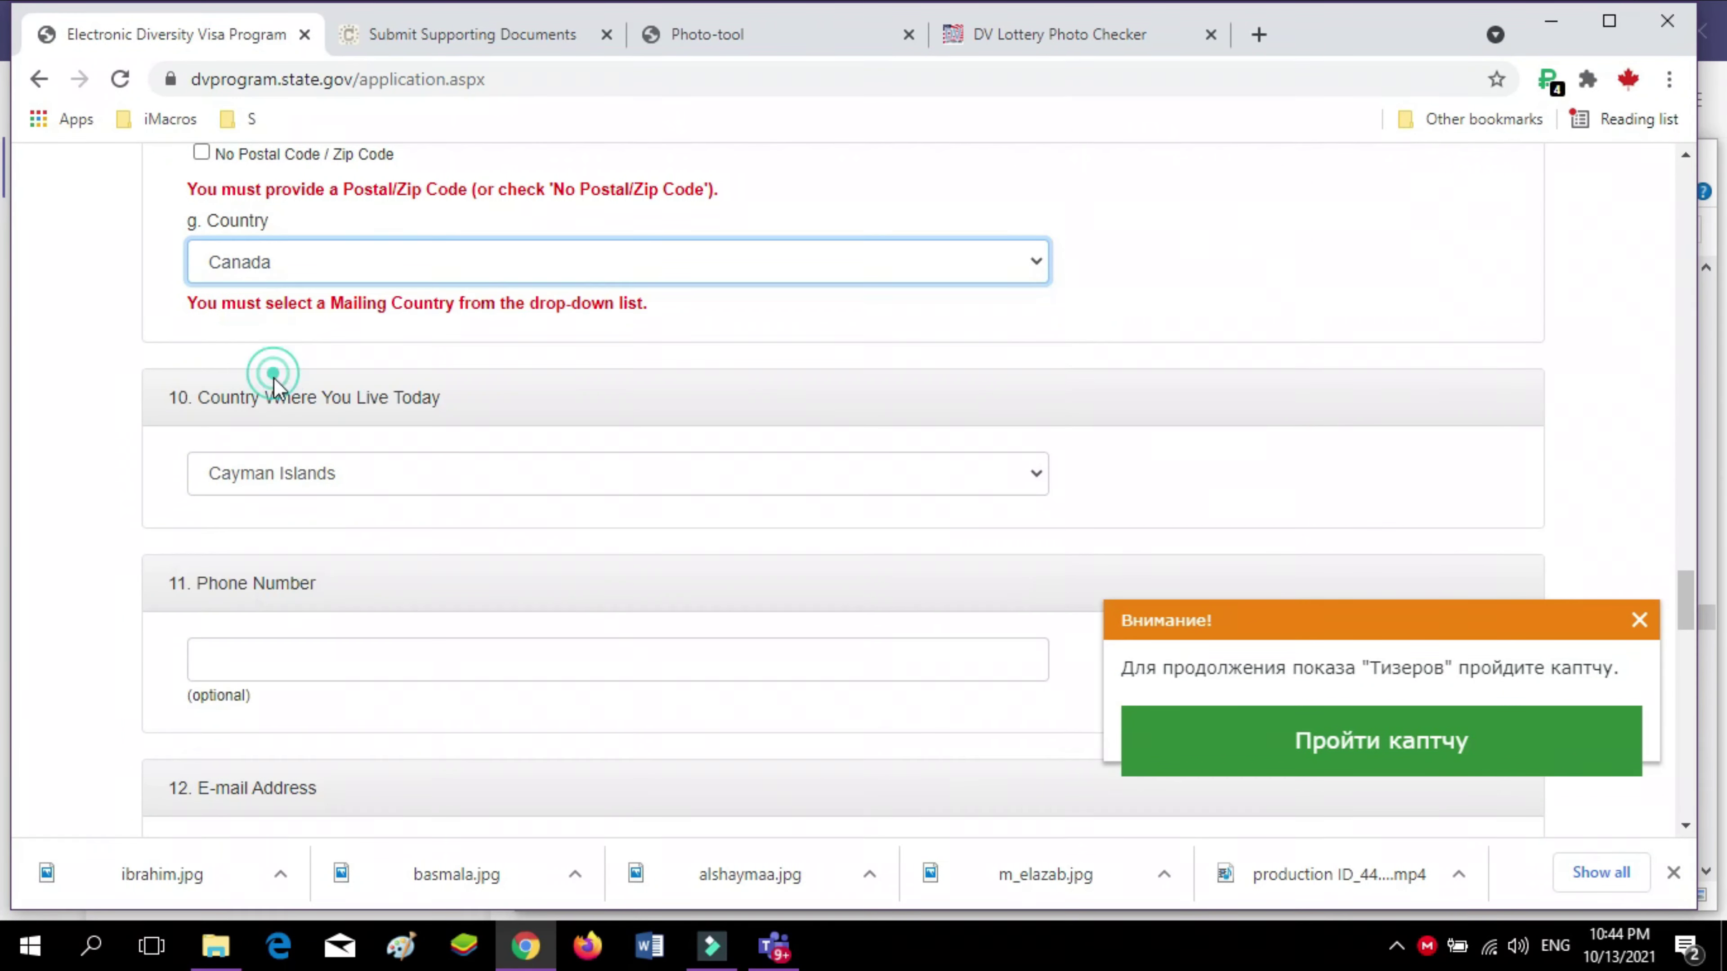
# Set Country Where You Live Today to Canada, replacing Cayman Islands
pyautogui.click(323, 474)
pyautogui.press('Down')
pyautogui.press('Down')
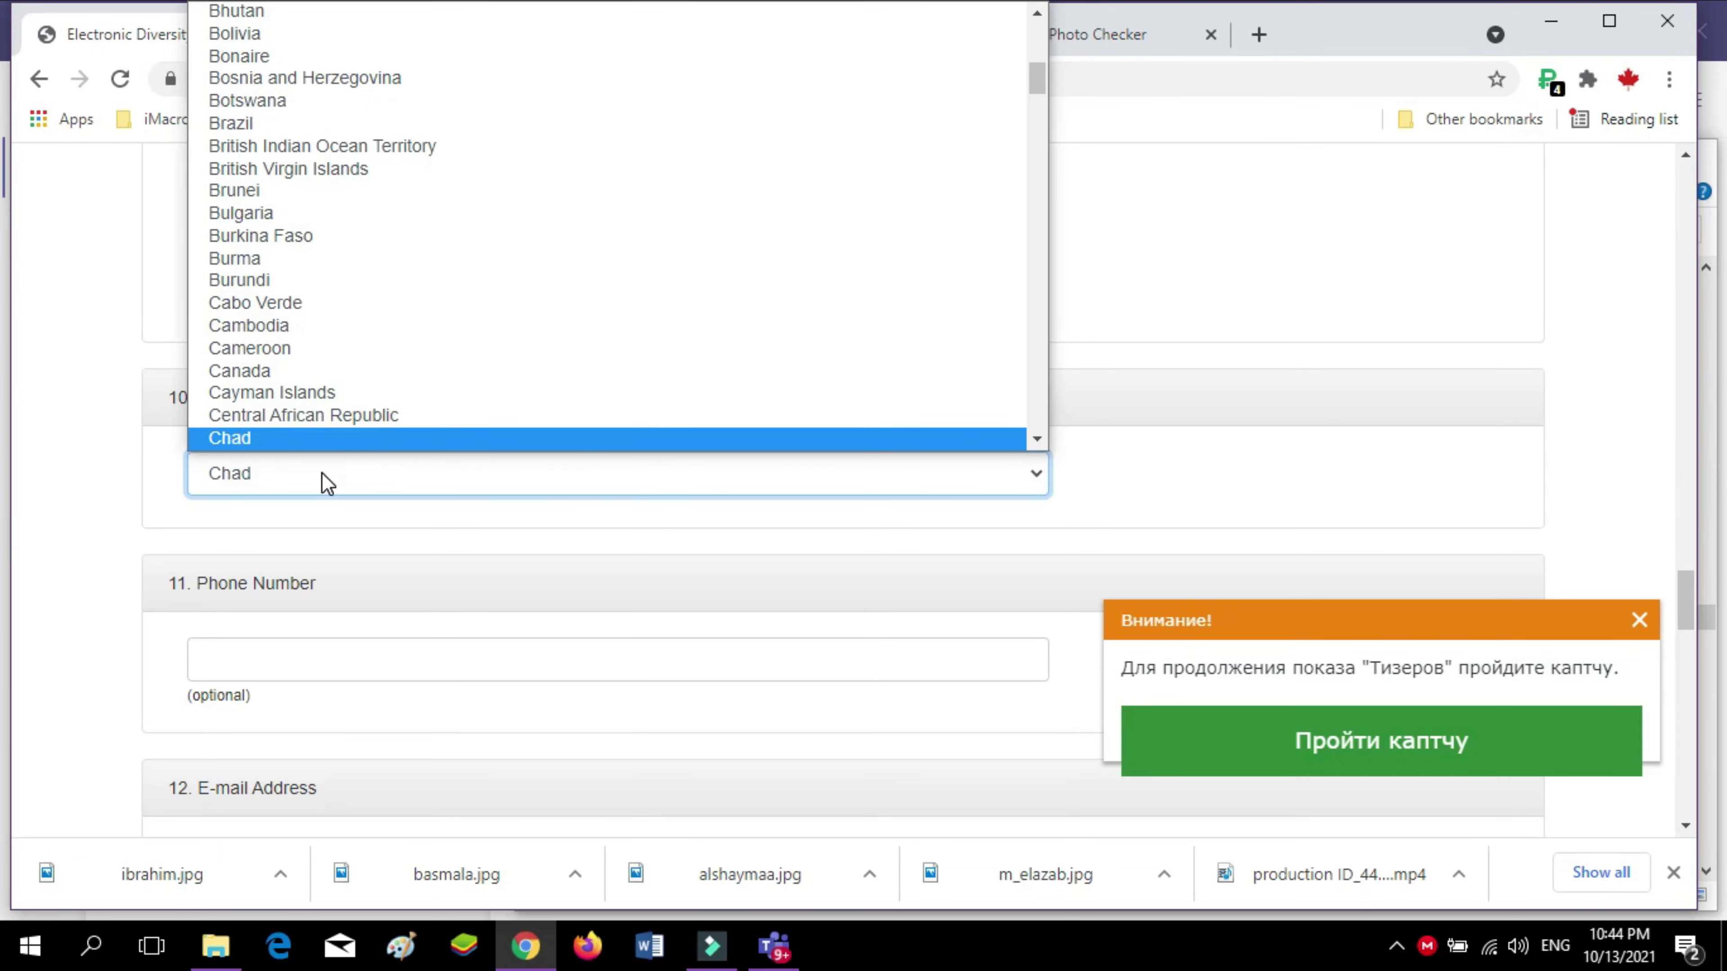
pyautogui.press('Down')
pyautogui.press('Down')
pyautogui.press('Down')
pyautogui.press('Down')
pyautogui.press('Down')
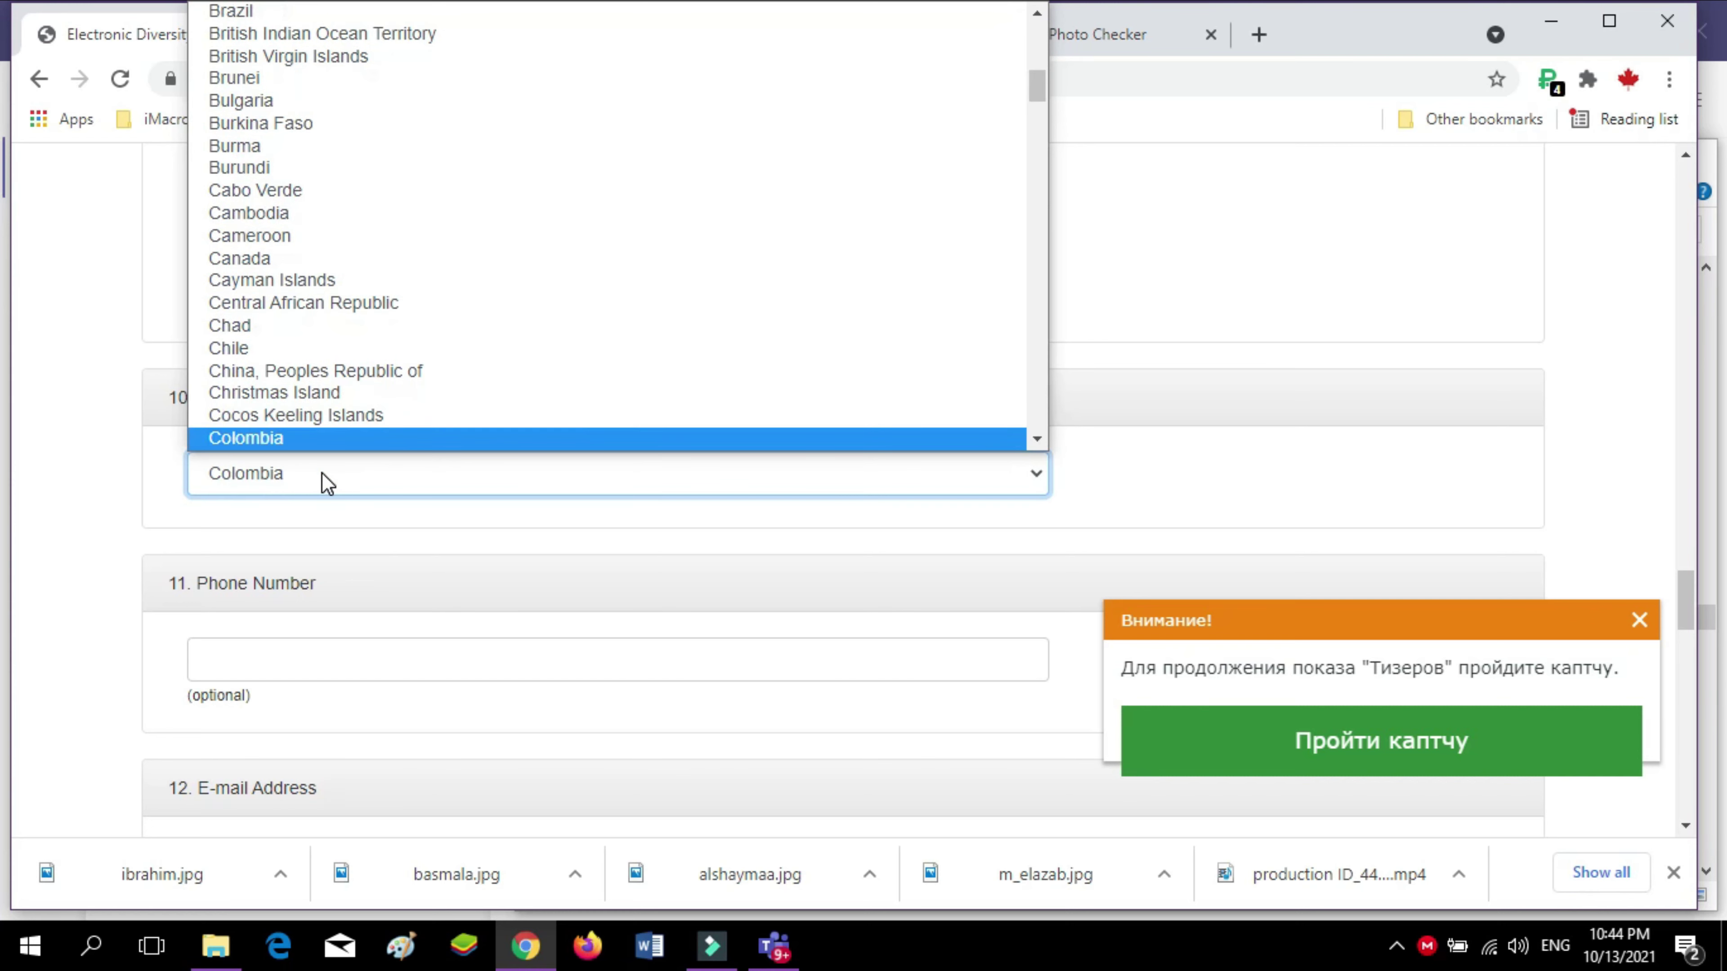
pyautogui.press('Down')
pyautogui.press('Down')
pyautogui.press('Down')
pyautogui.press('Down')
pyautogui.press('Down')
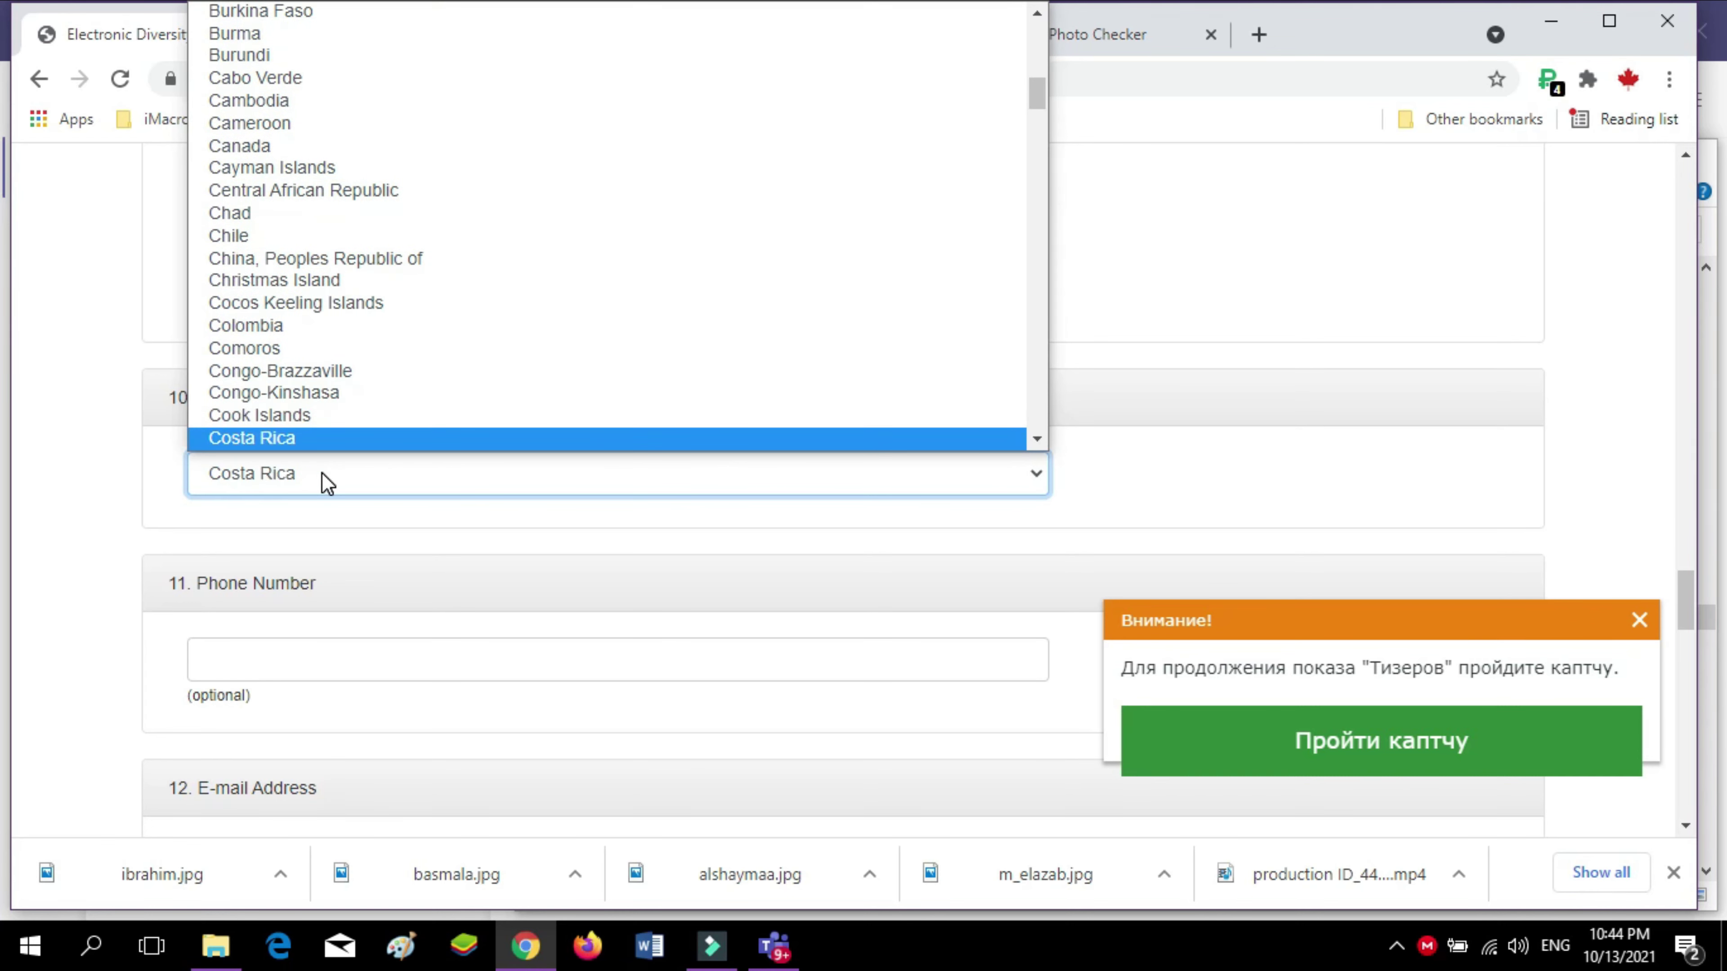
pyautogui.press('Down')
pyautogui.press('Down')
pyautogui.press('Down')
pyautogui.press('Down')
pyautogui.press('Down')
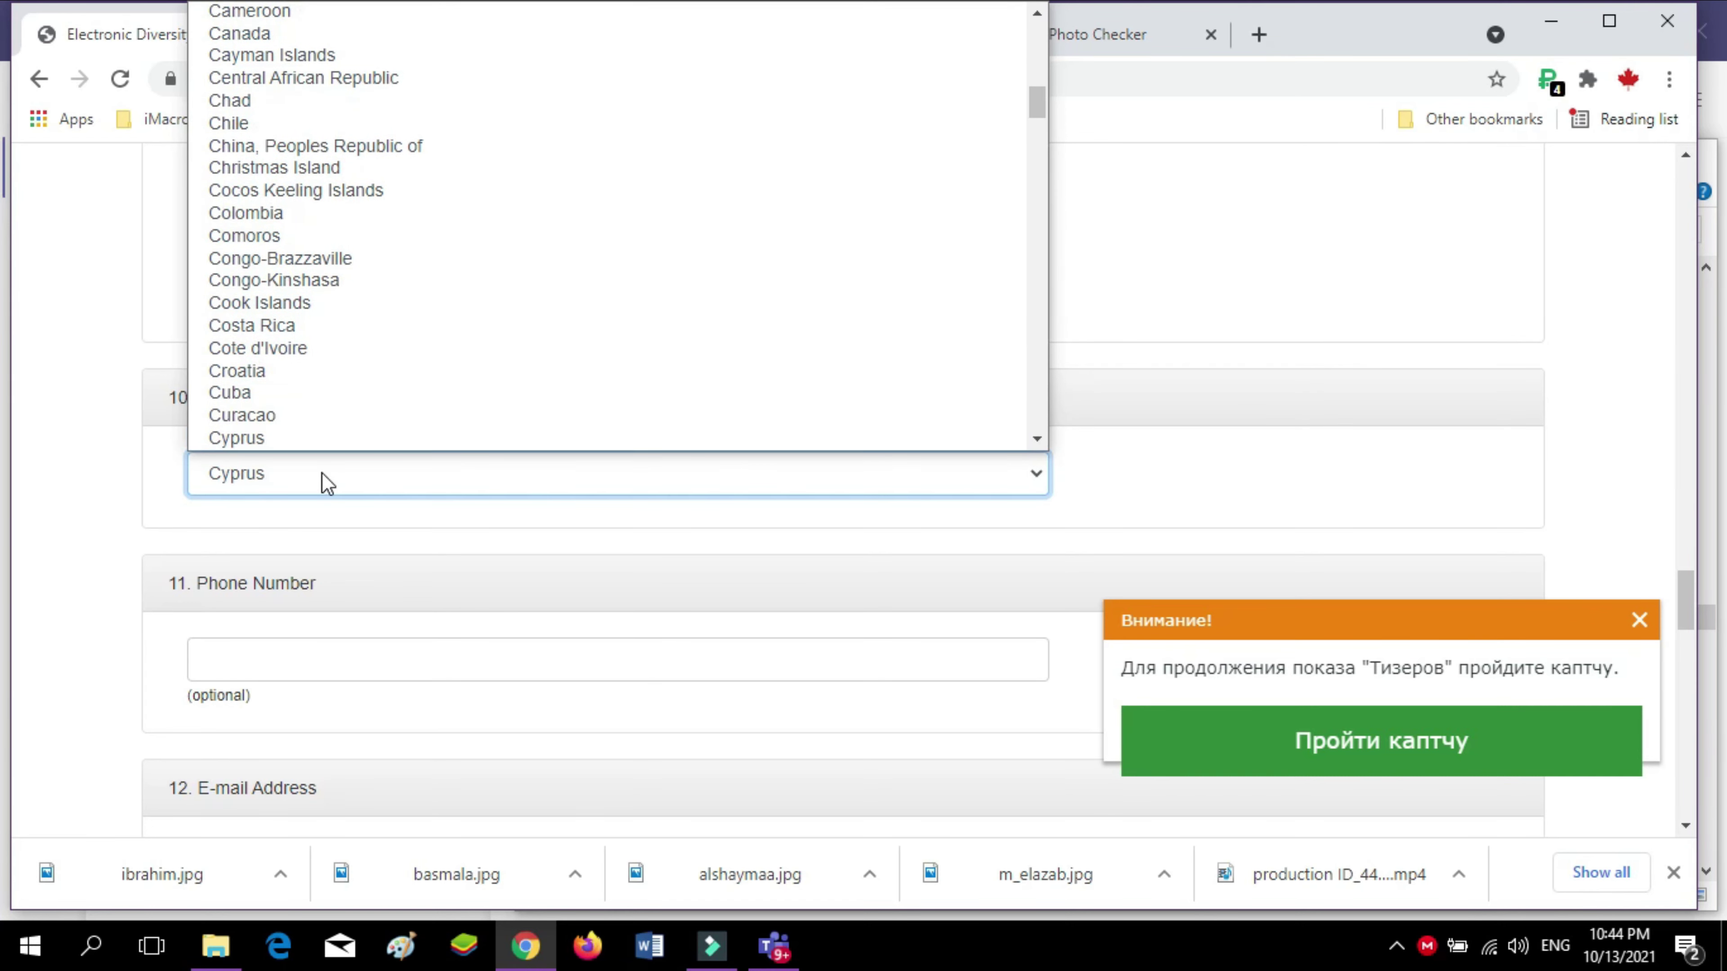
pyautogui.press('c')
pyautogui.press('Down')
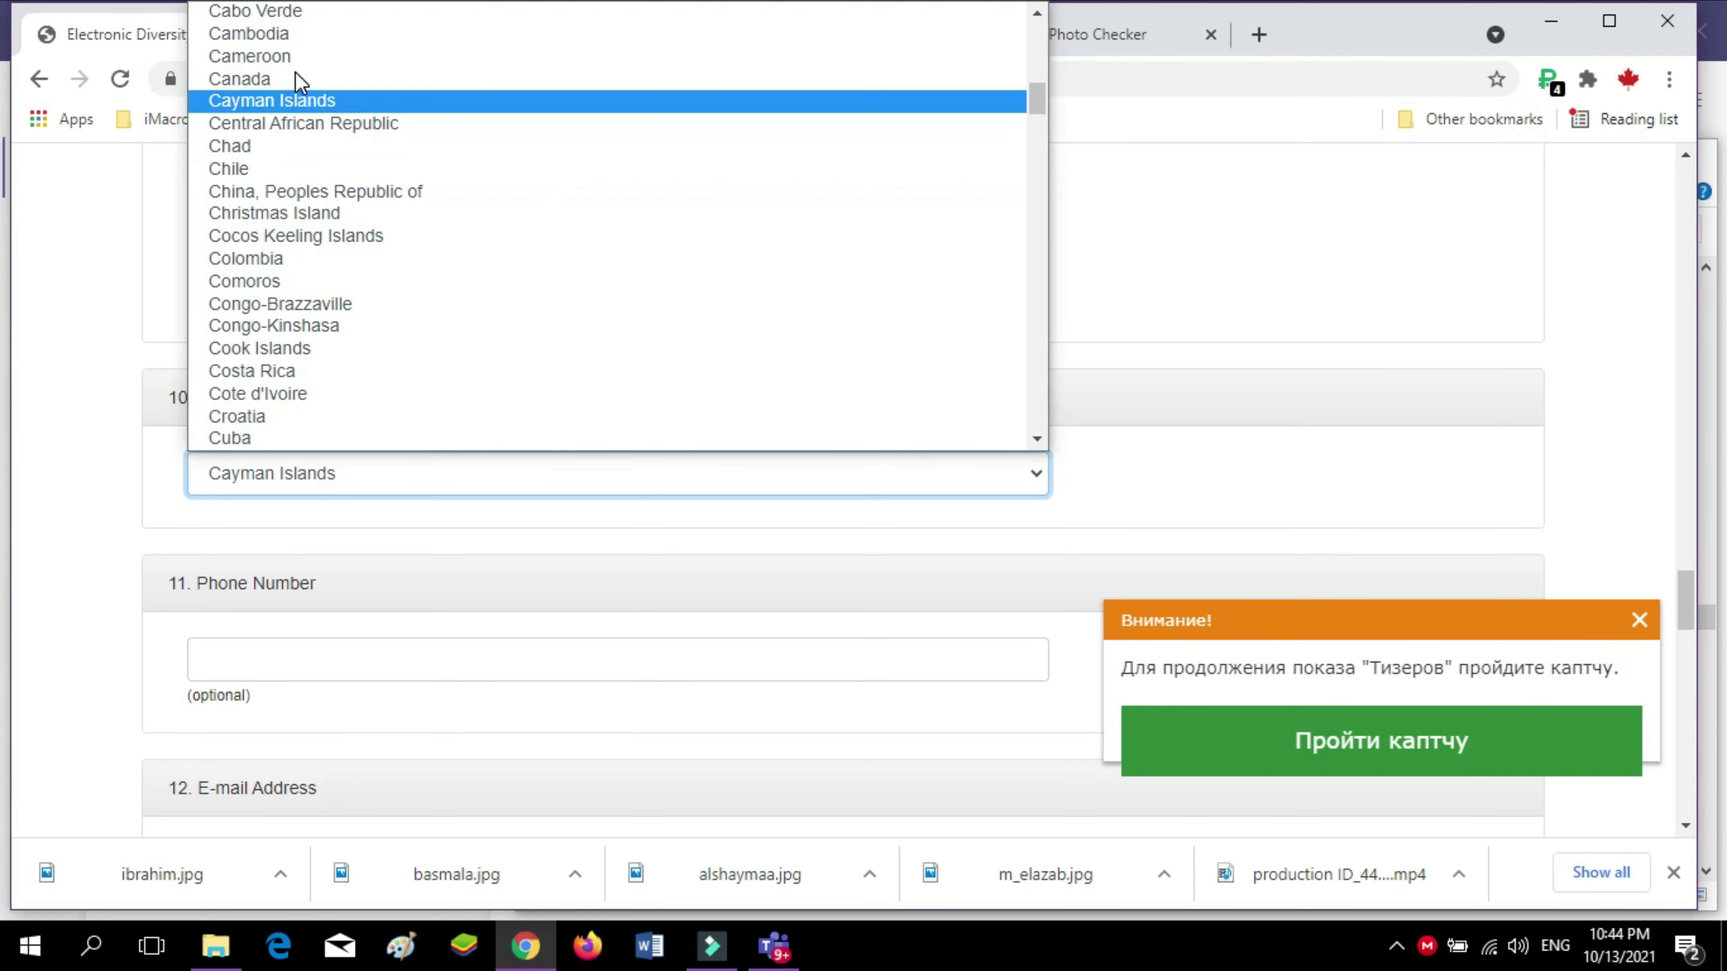
pyautogui.click(295, 76)
pyautogui.scroll(-3, 257, 442)
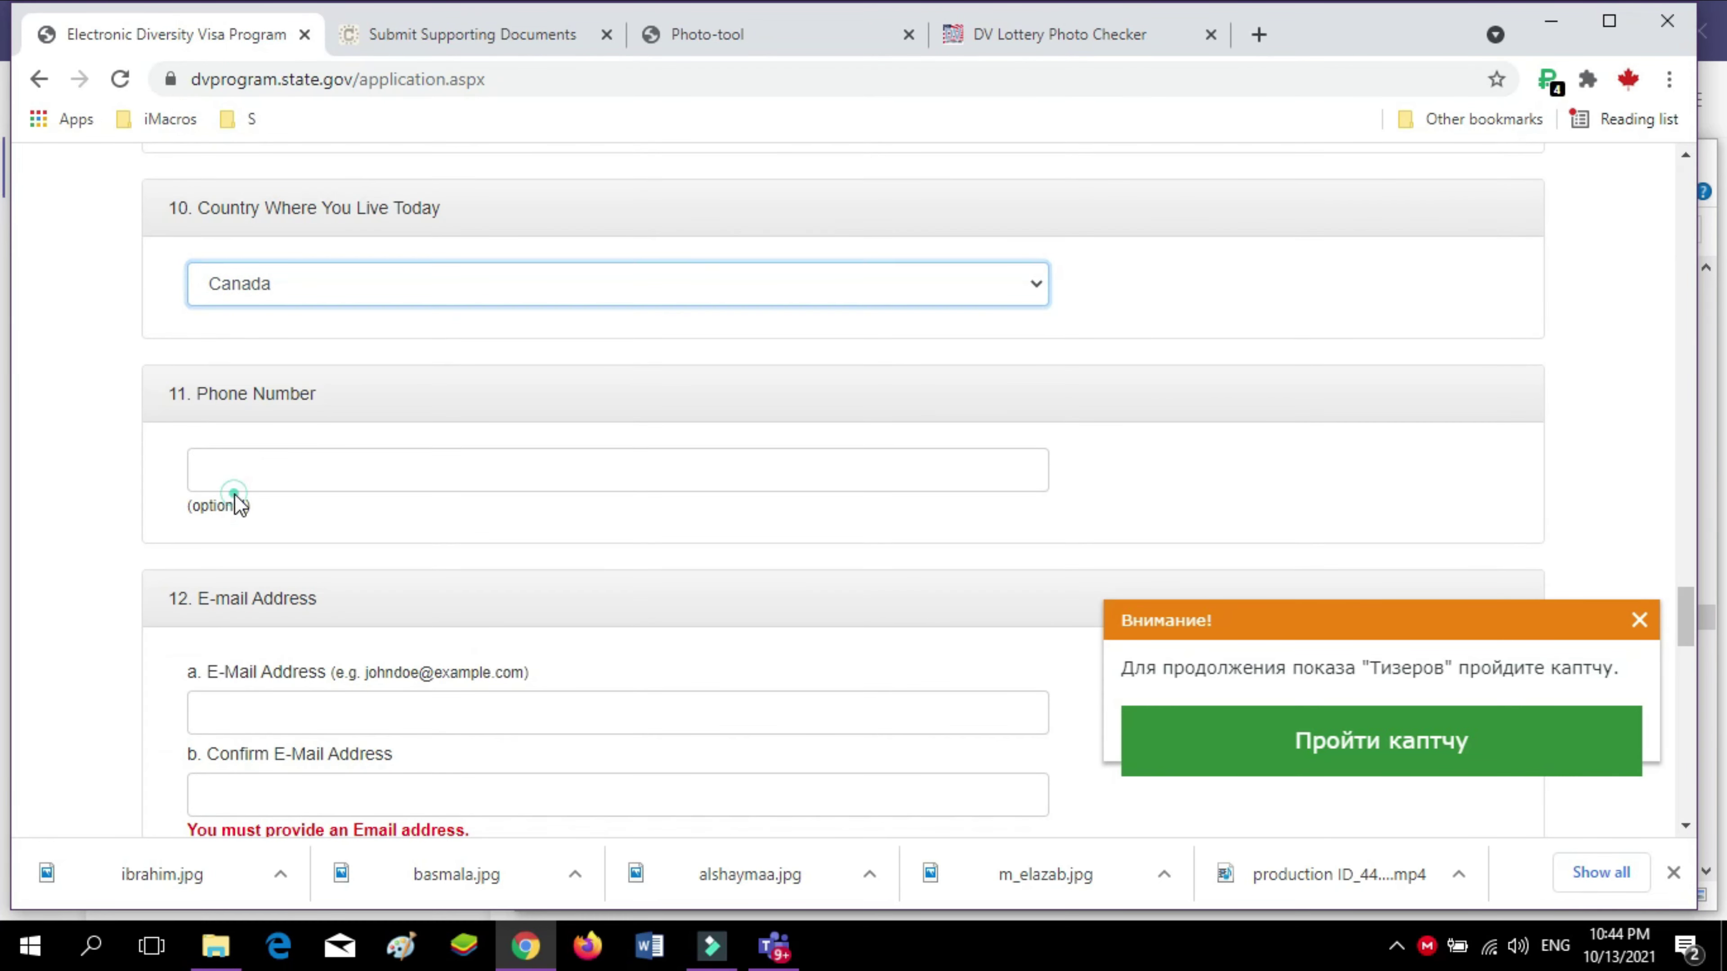
# Fill the phone number from the saved autofill suggestion
pyautogui.click(234, 489)
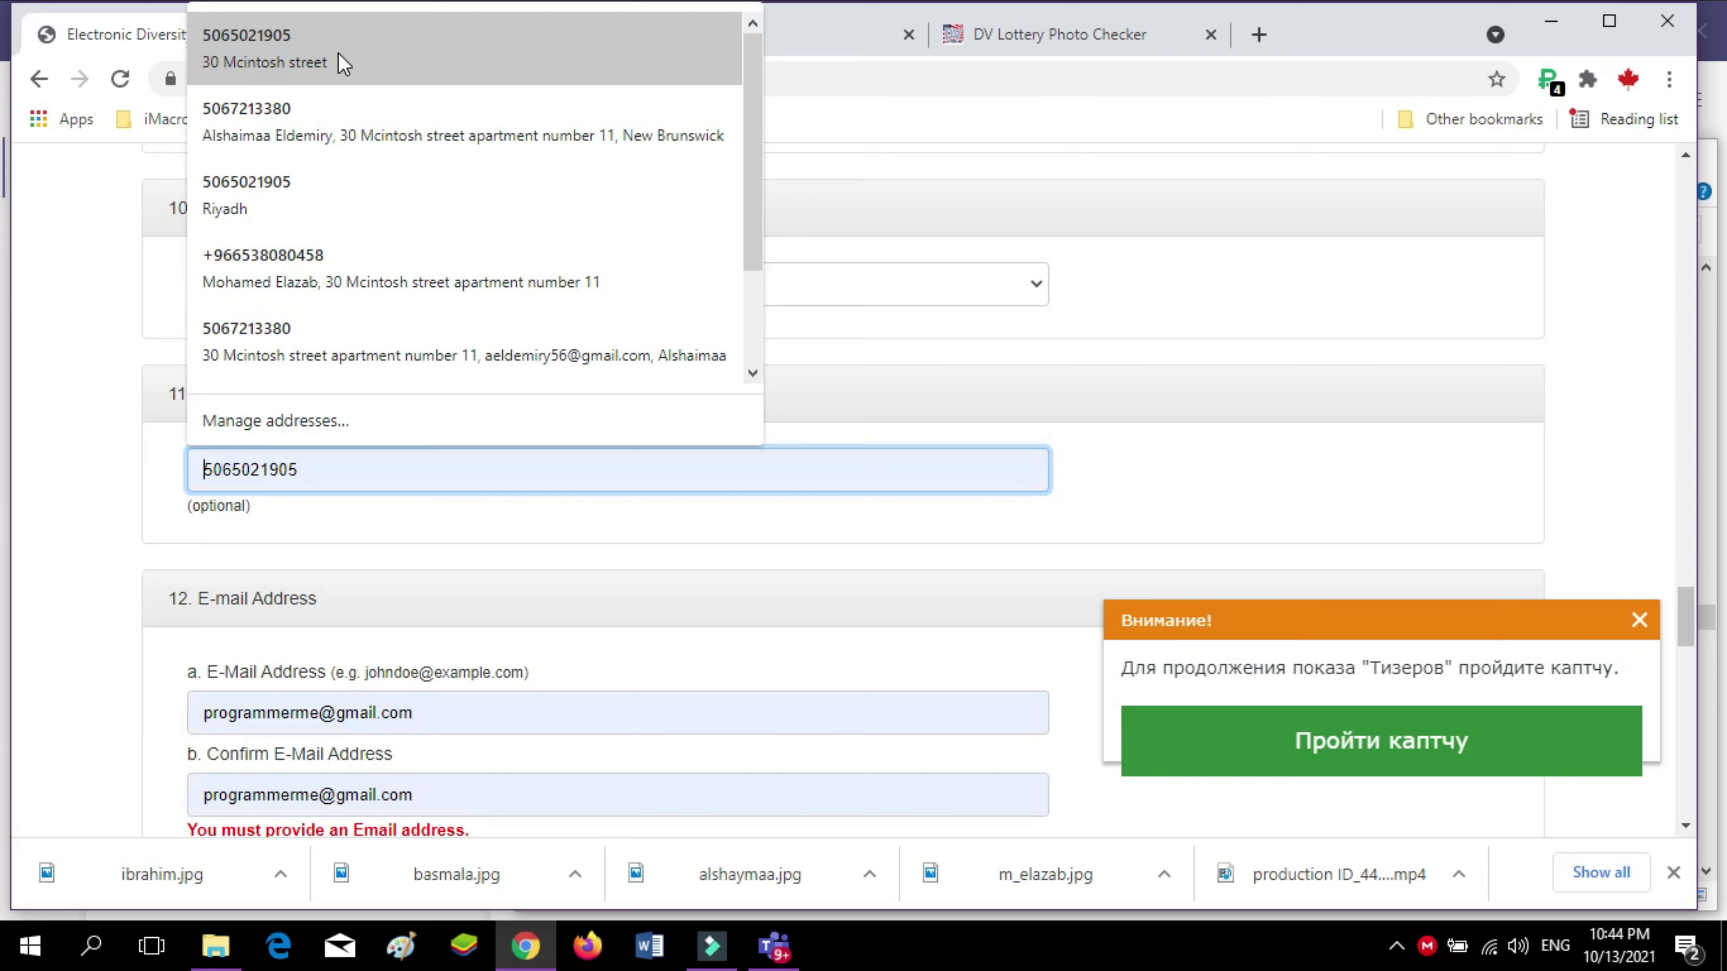
pyautogui.click(337, 52)
pyautogui.scroll(-4, 340, 476)
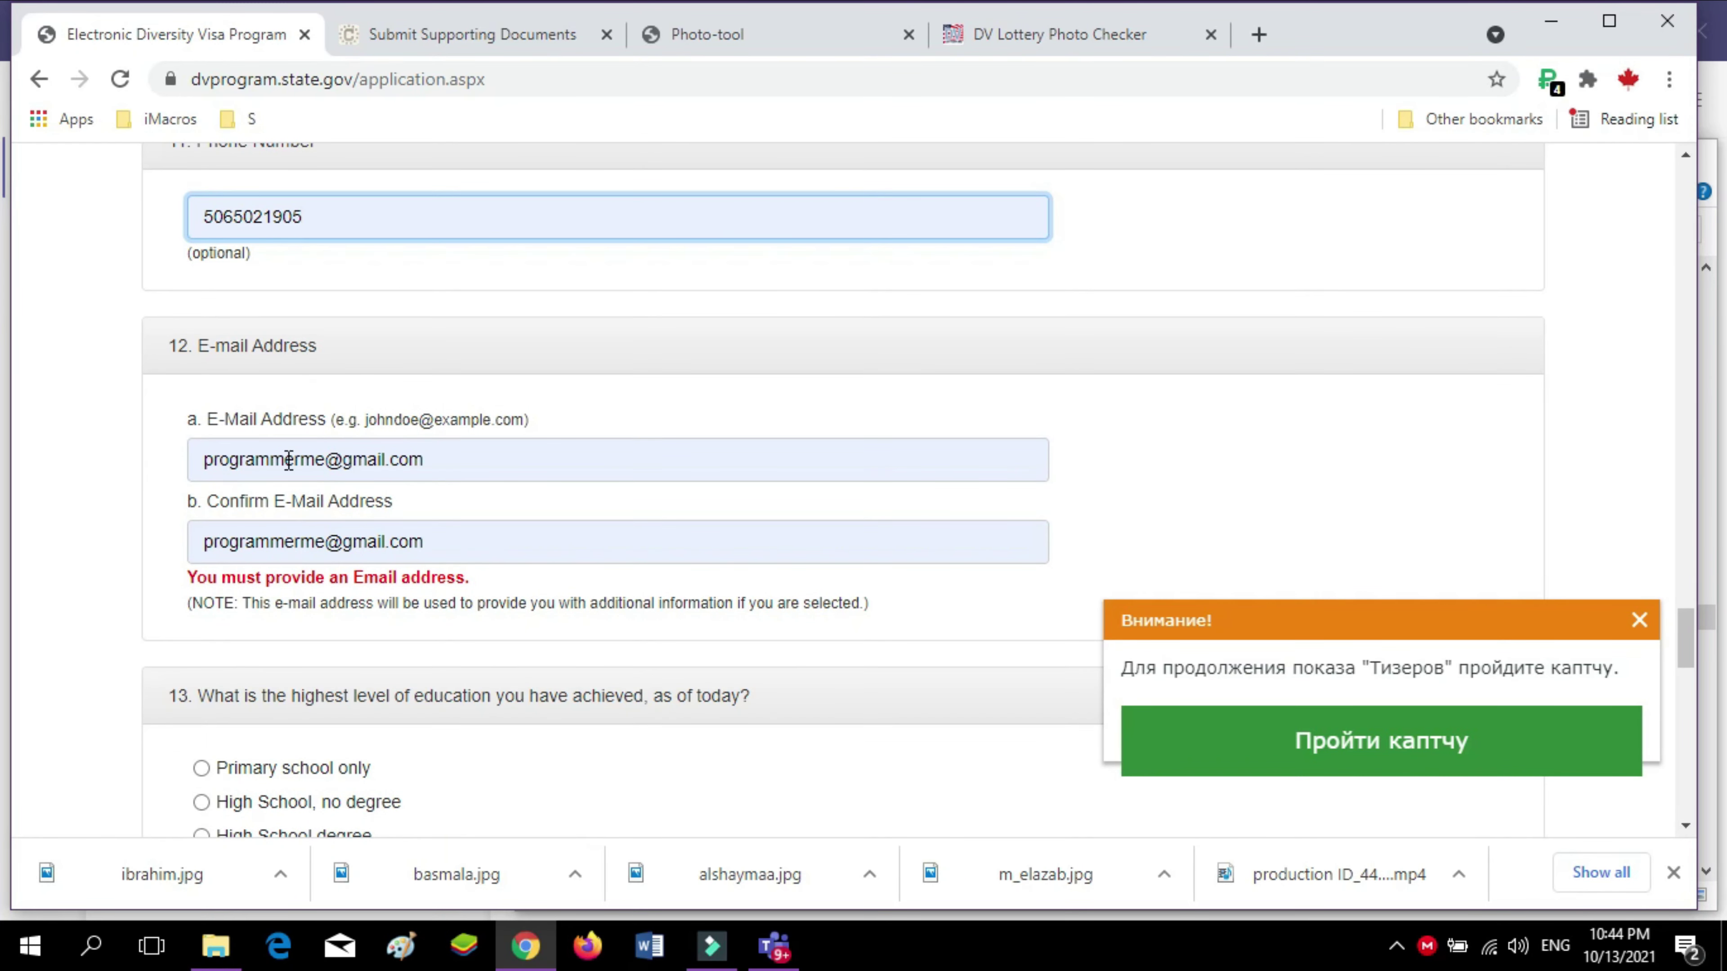
pyautogui.scroll(-3, 272, 531)
pyautogui.scroll(3, 272, 551)
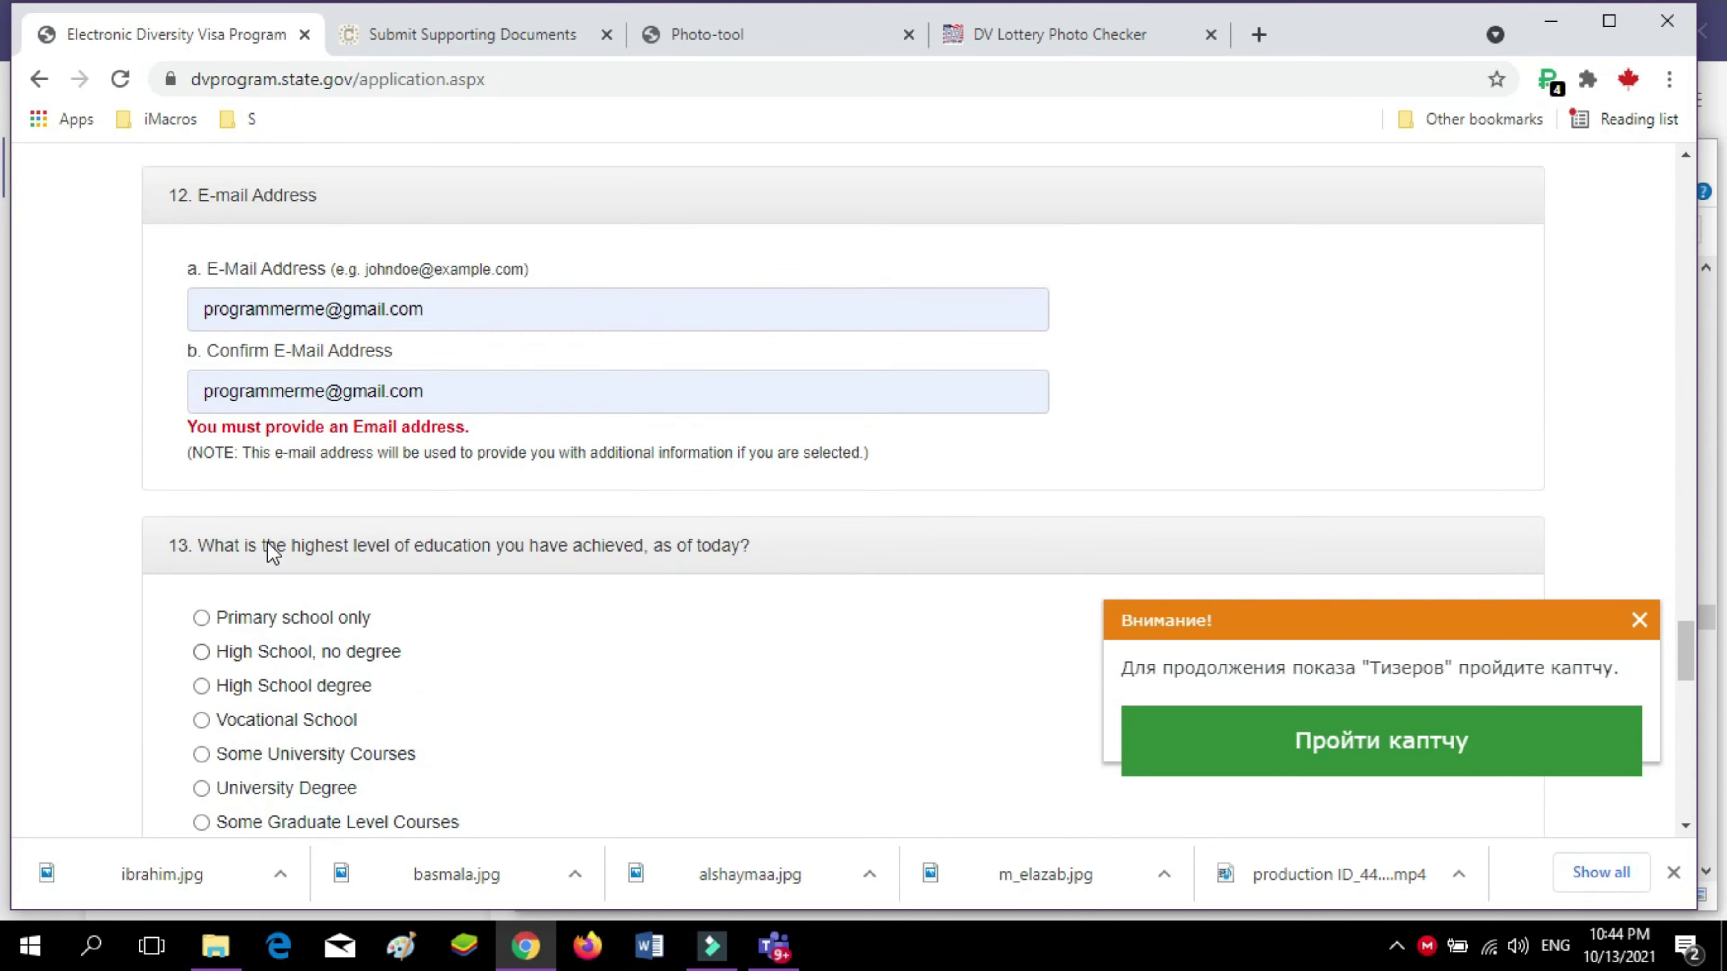
pyautogui.scroll(-3, 270, 542)
pyautogui.scroll(4, 269, 543)
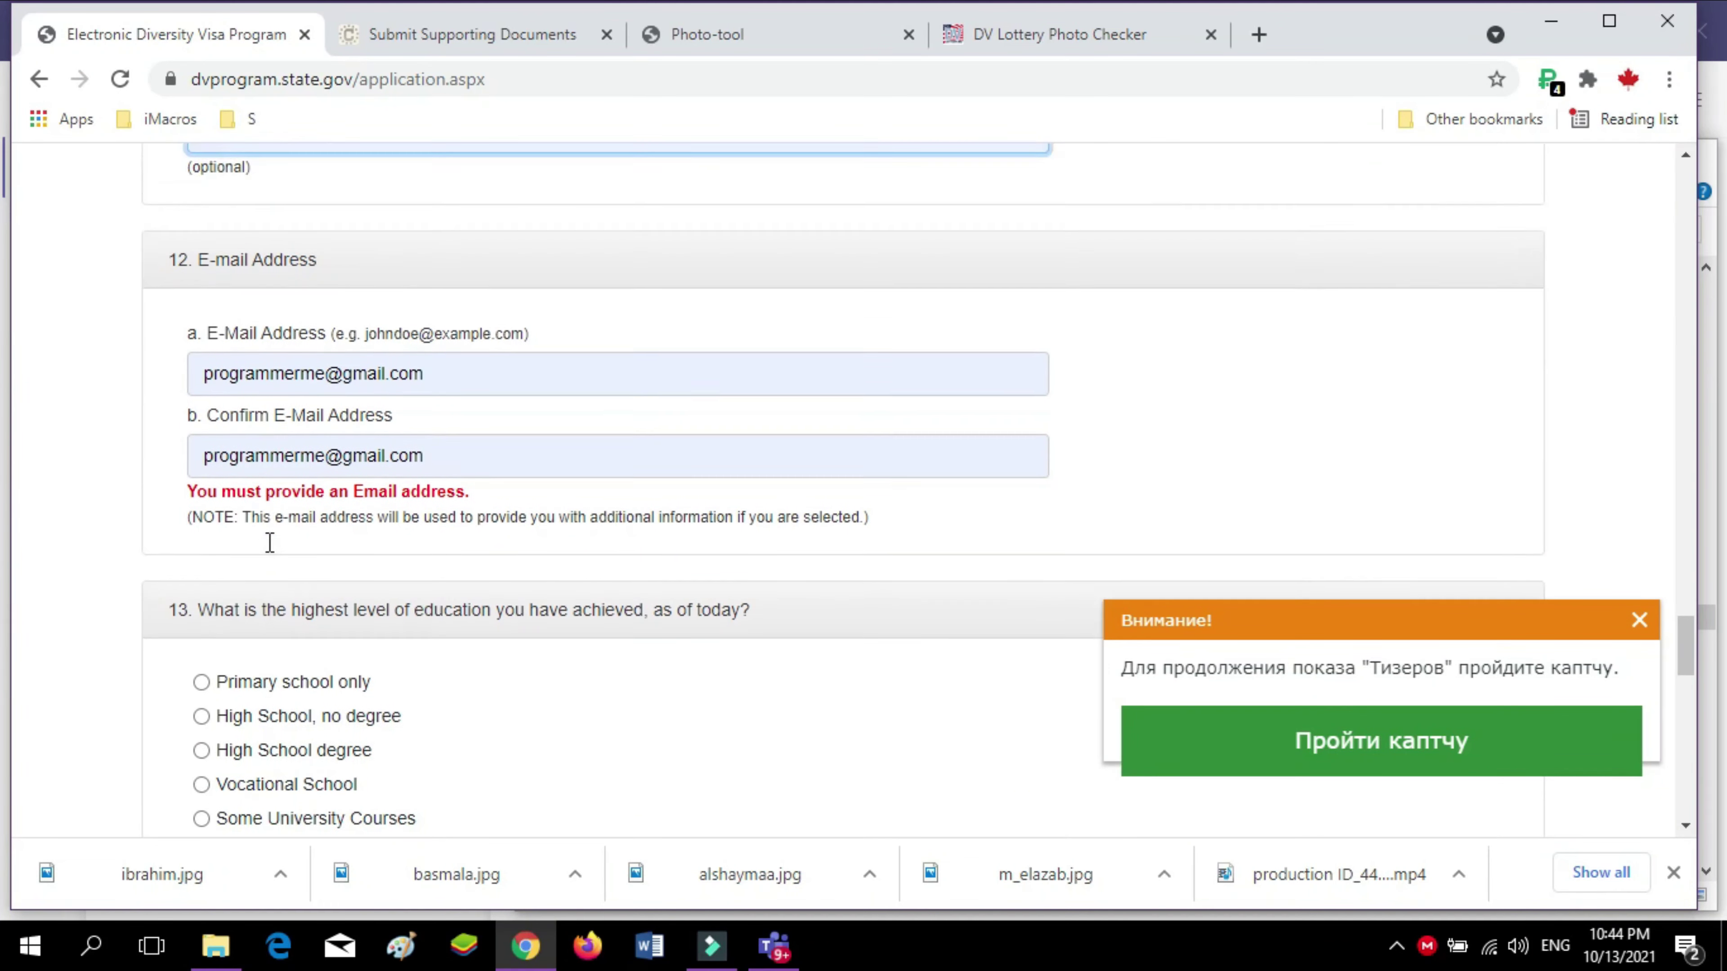
pyautogui.doubleClick(357, 320)
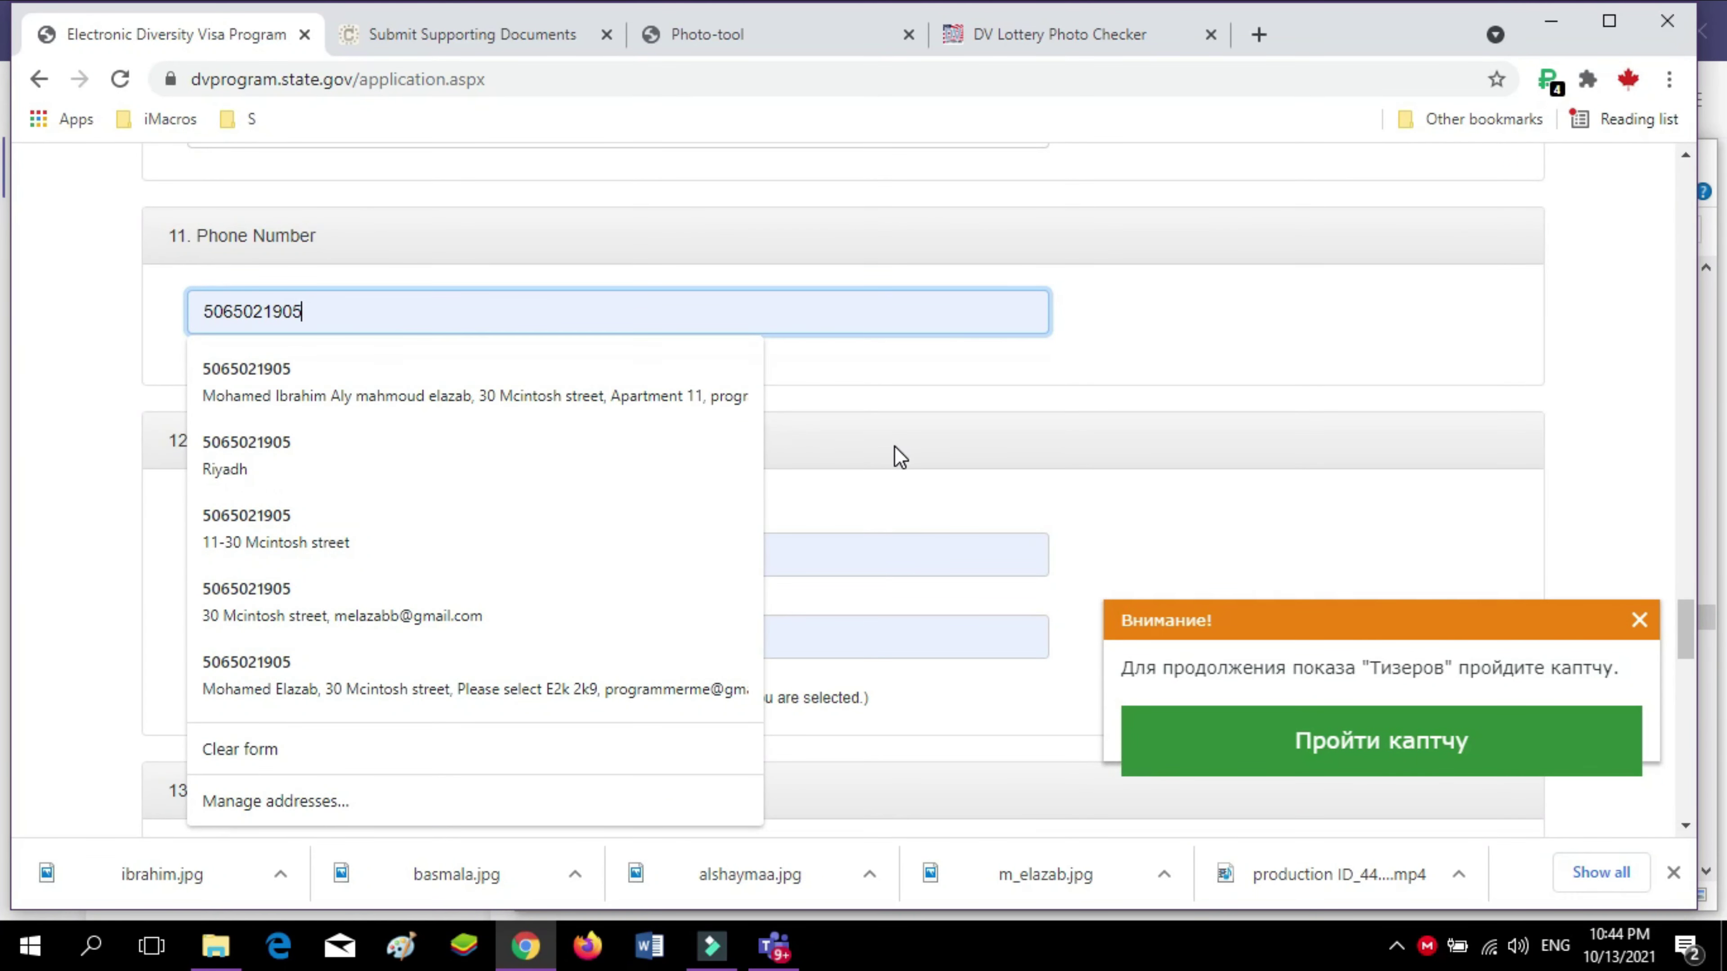
pyautogui.click(1028, 448)
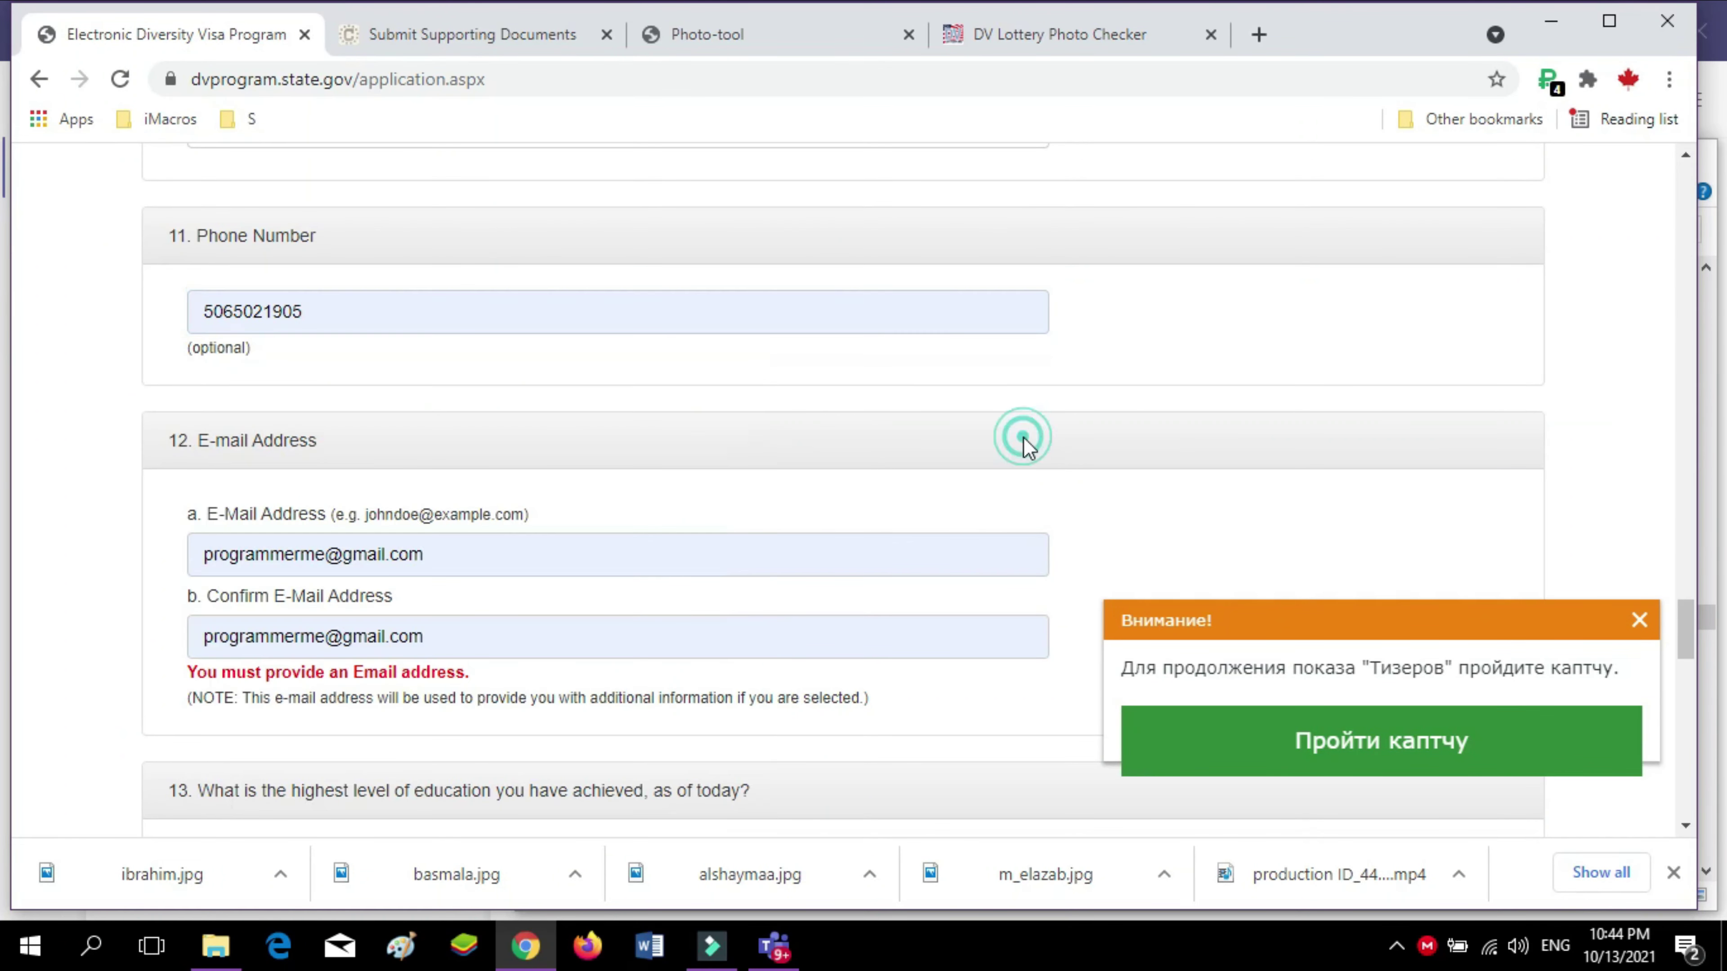
# Check e-mail, education, marital status and 2 children down to Continue
pyautogui.scroll(-2, 449, 524)
pyautogui.scroll(-8, 385, 541)
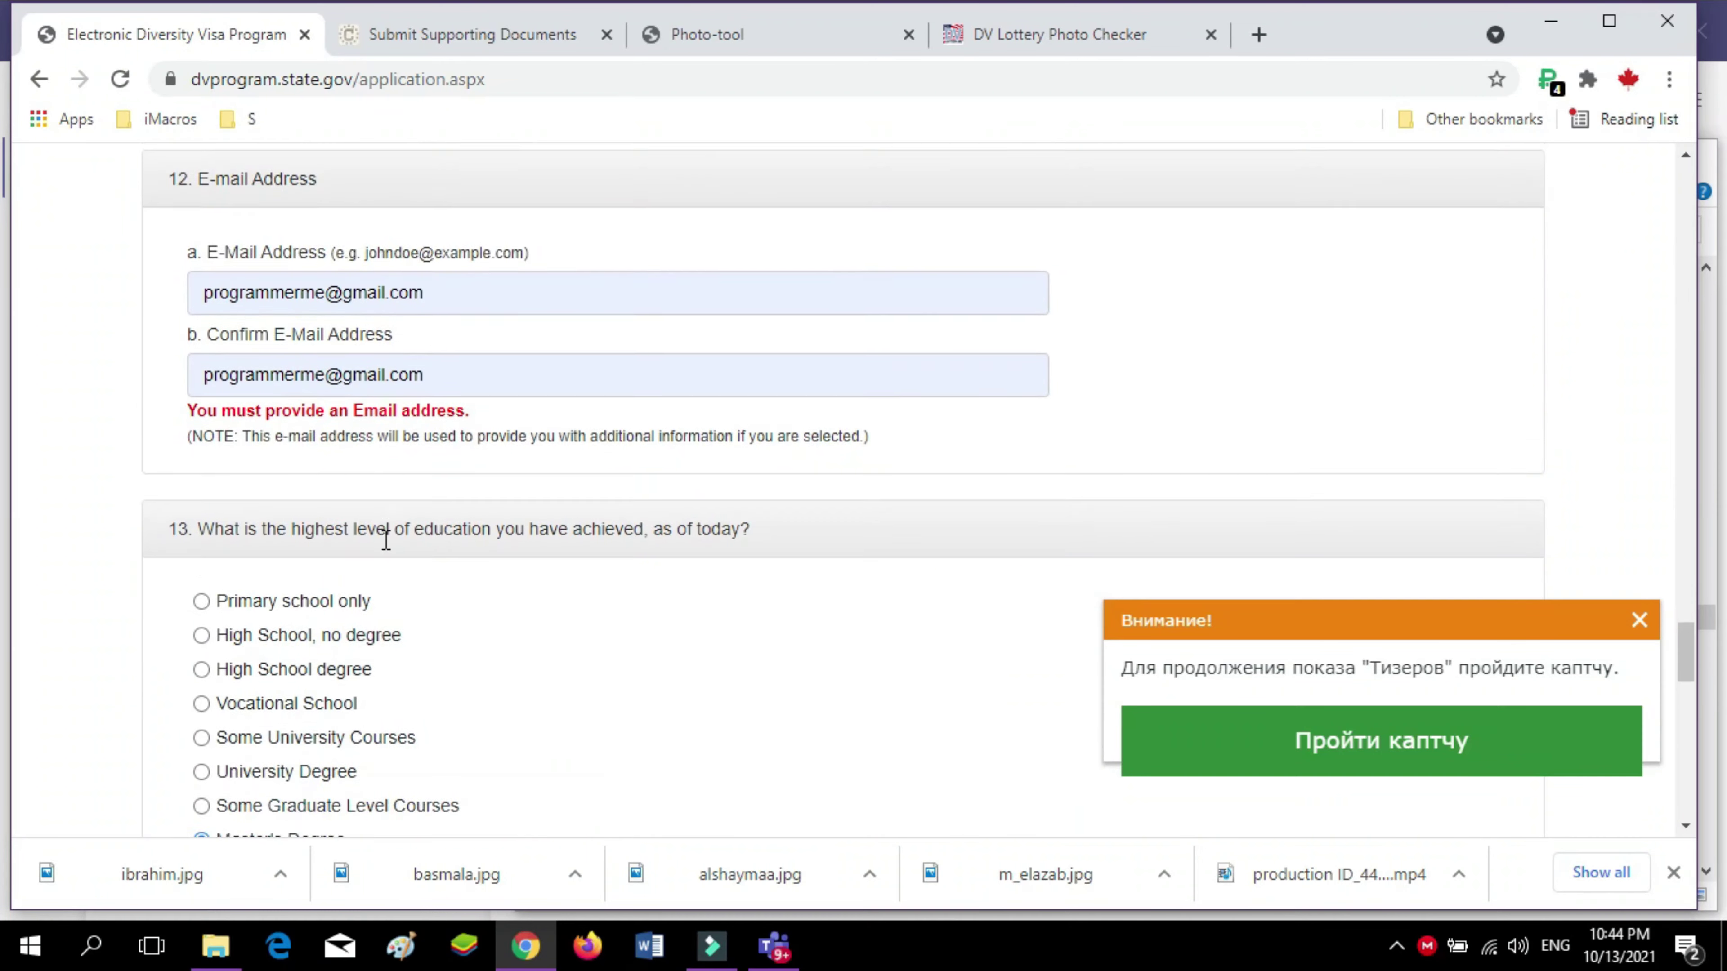
pyautogui.scroll(-10, 386, 549)
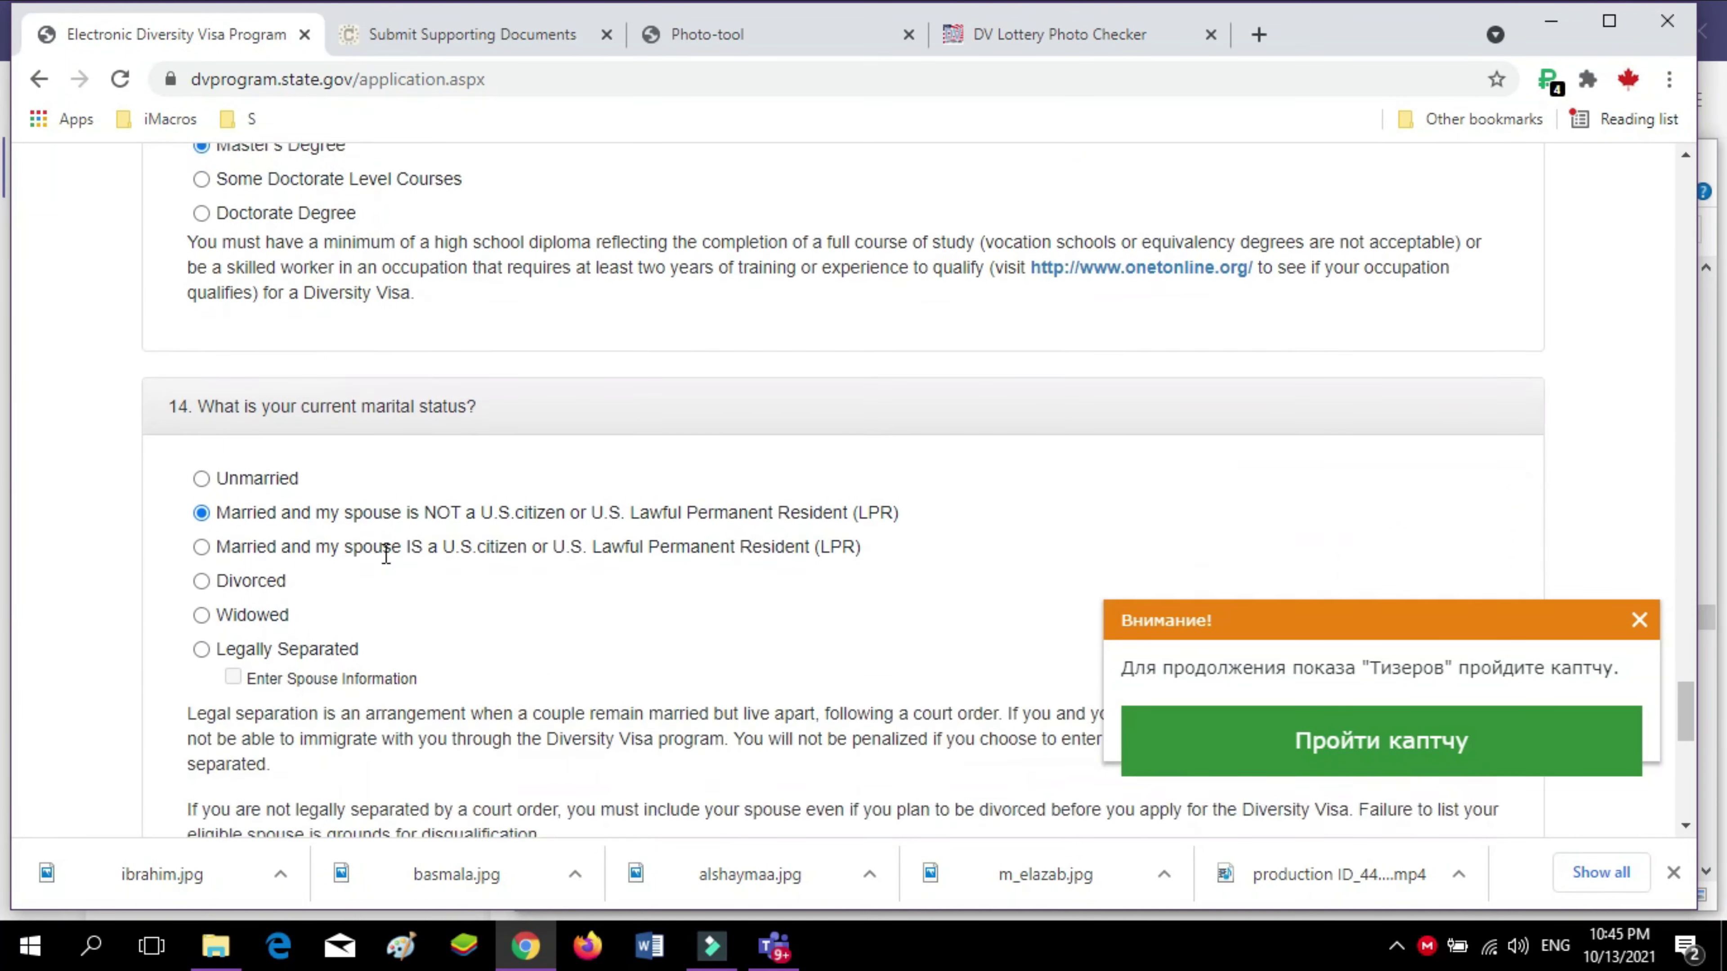
pyautogui.scroll(-2, 379, 571)
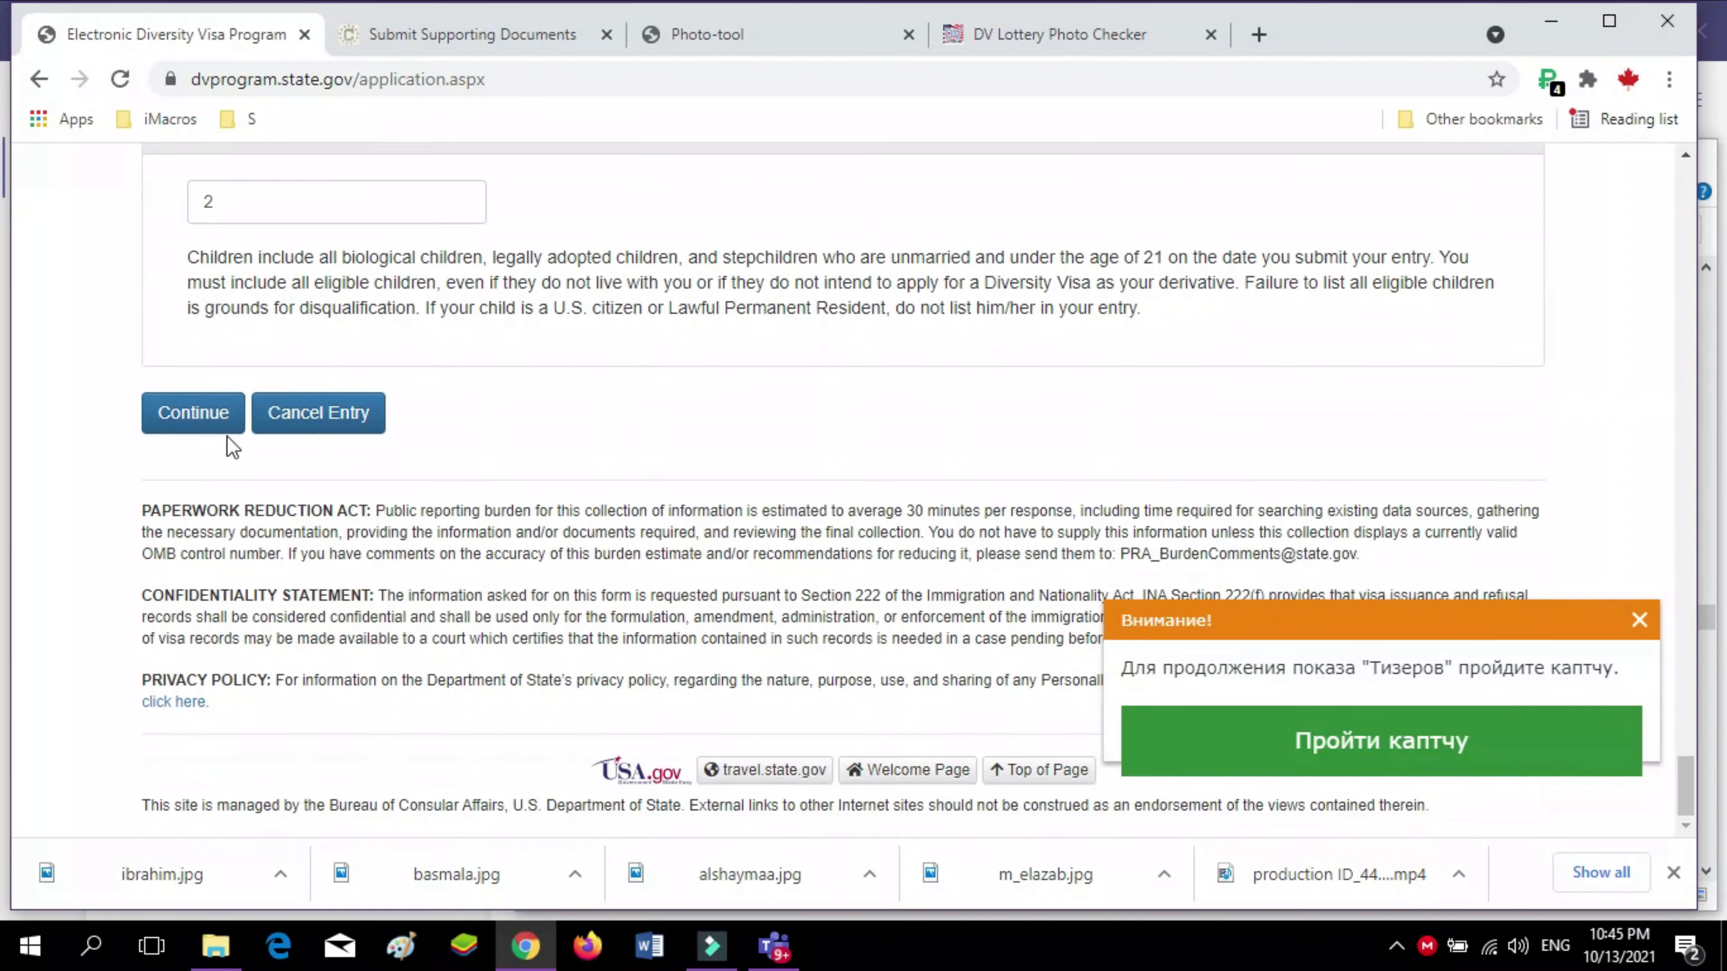
# Submit the page, then recover from the connection reset back to the captcha page
pyautogui.click(197, 414)
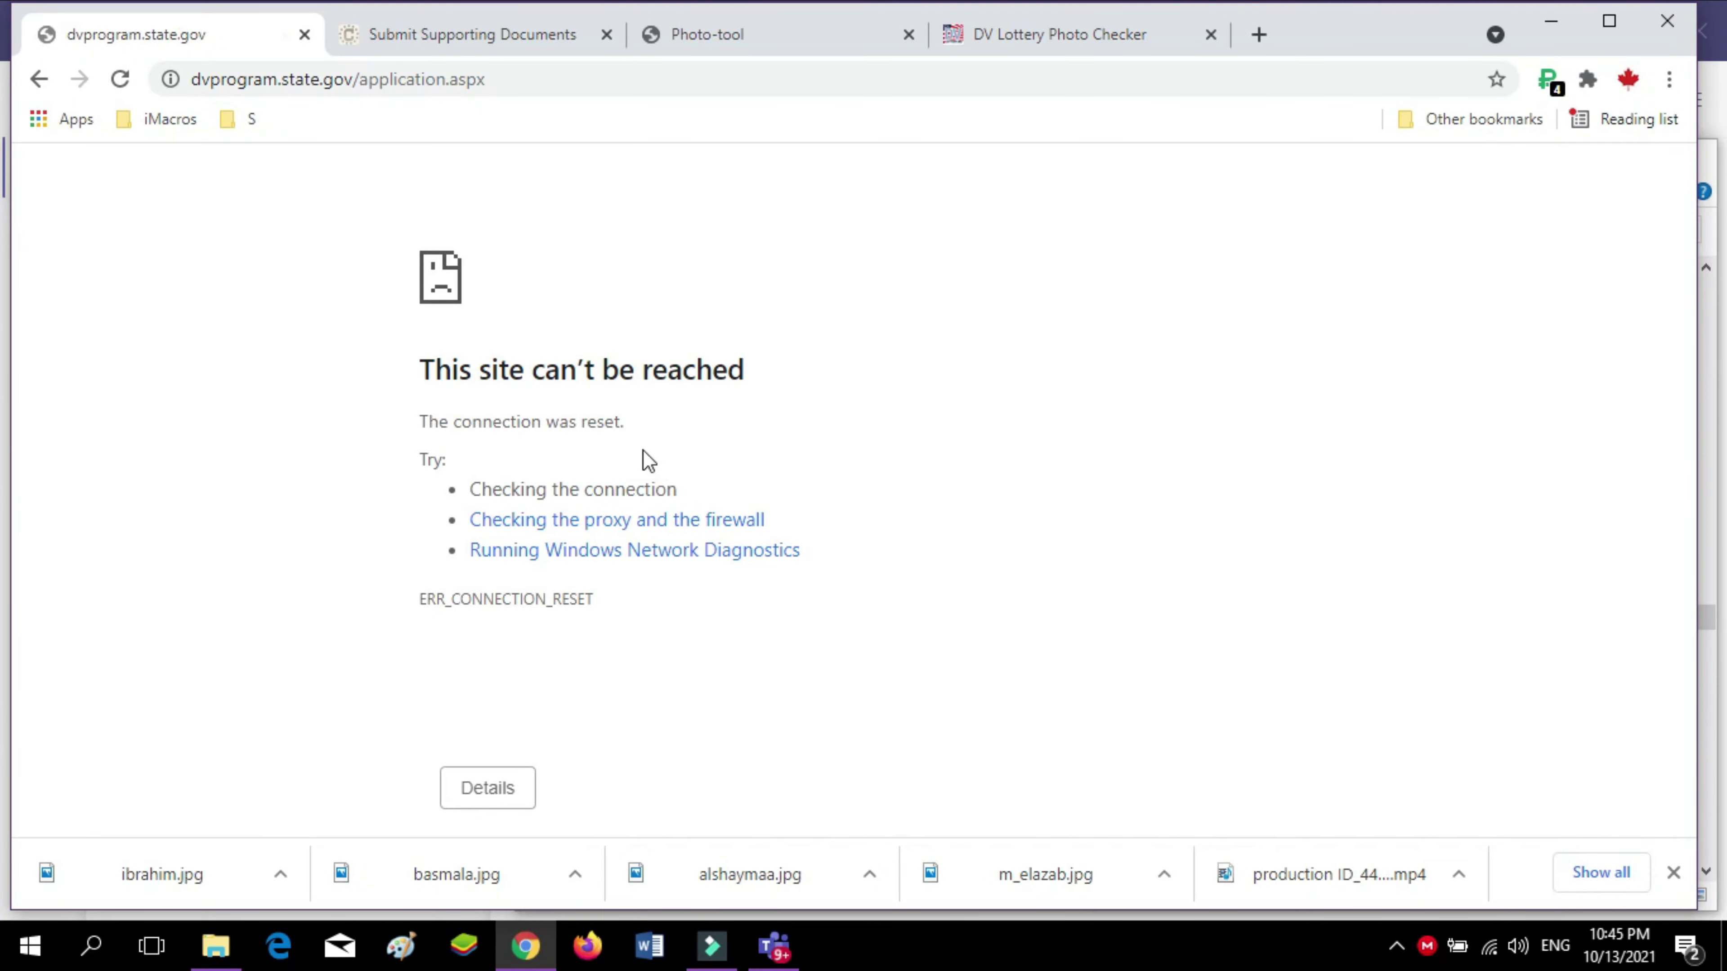
pyautogui.click(121, 79)
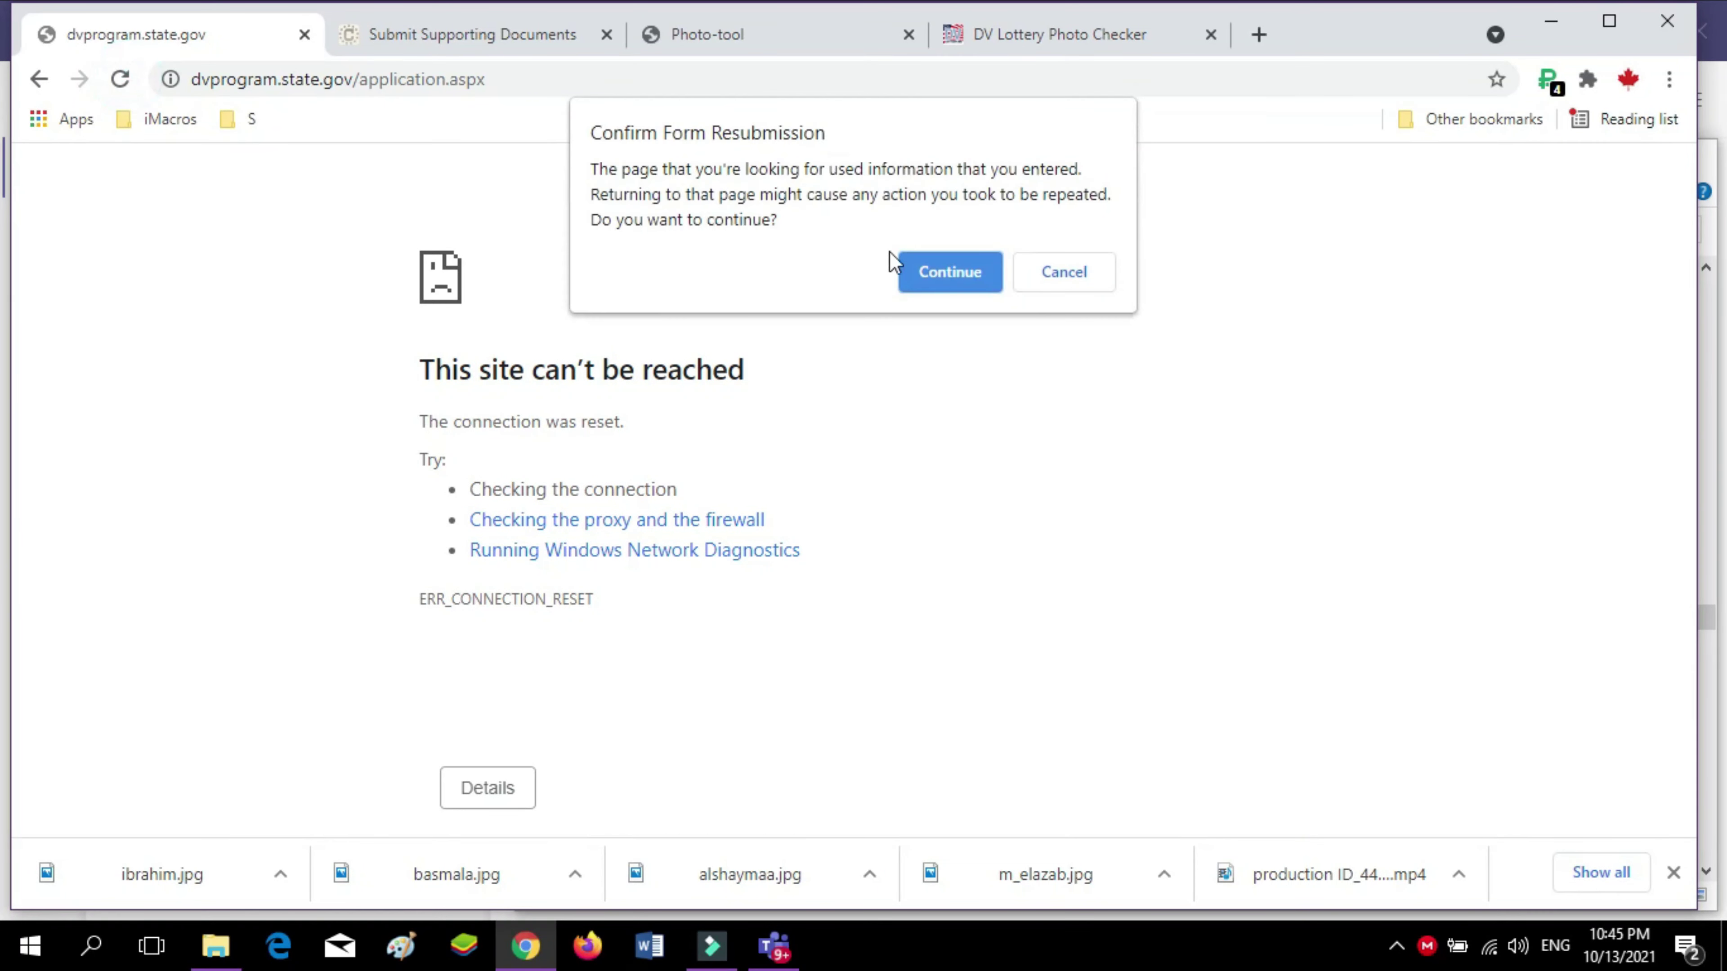
pyautogui.click(951, 266)
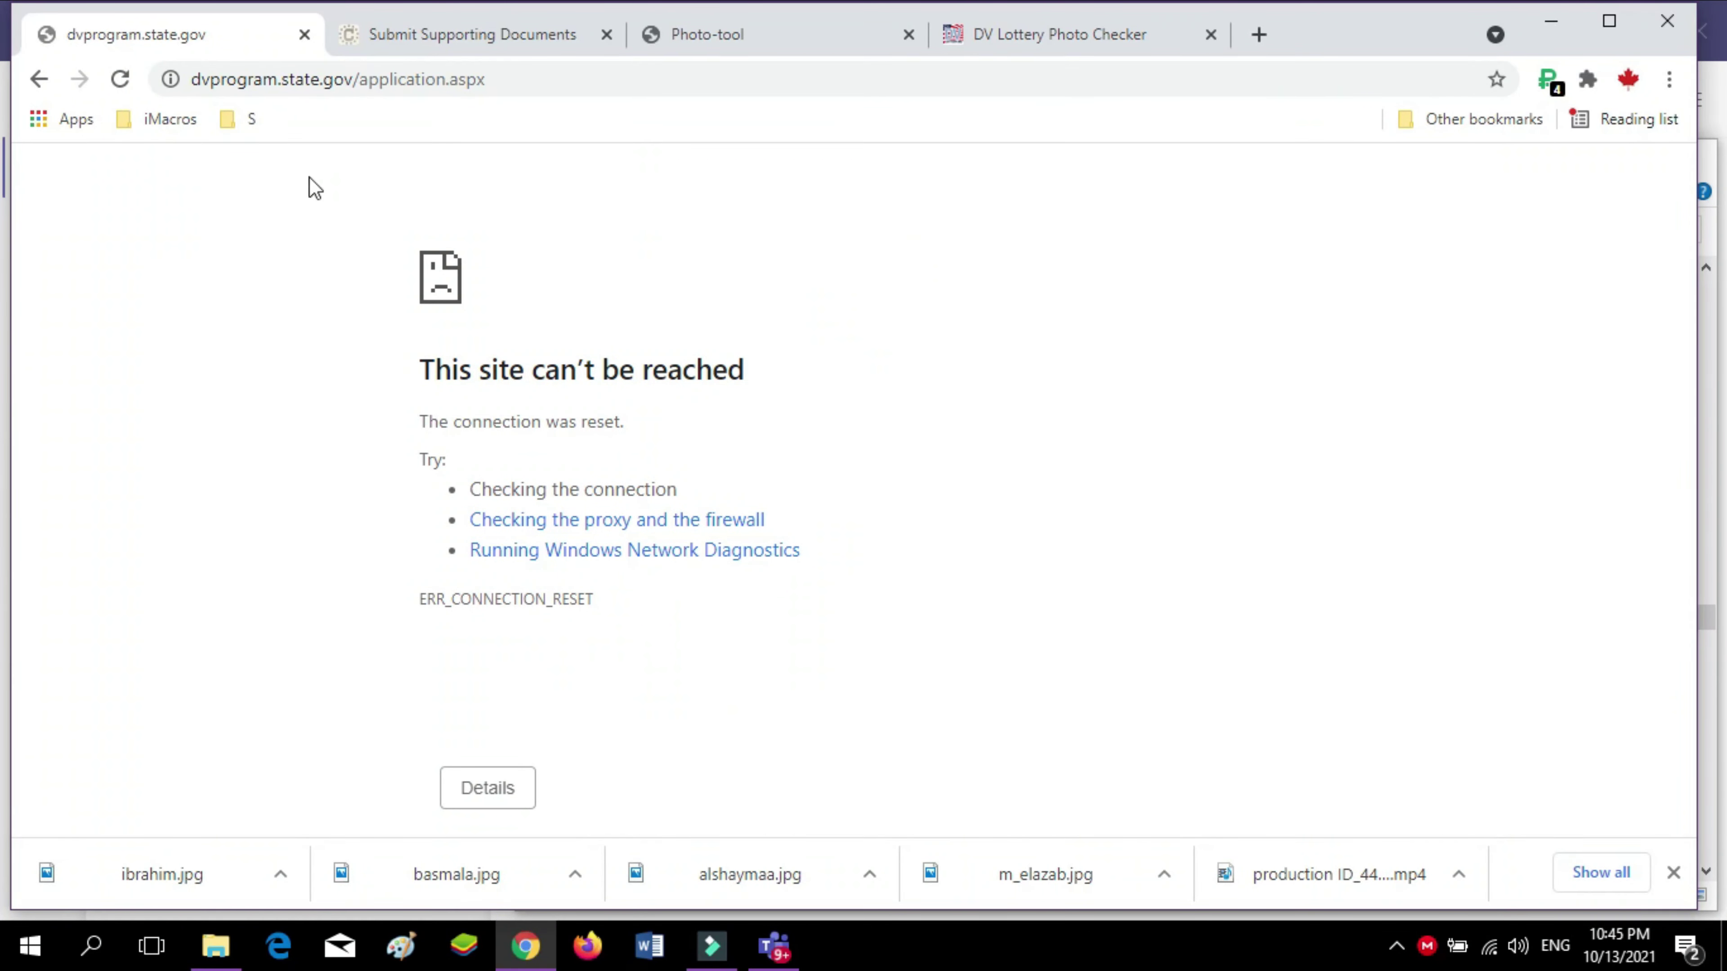
pyautogui.click(52, 77)
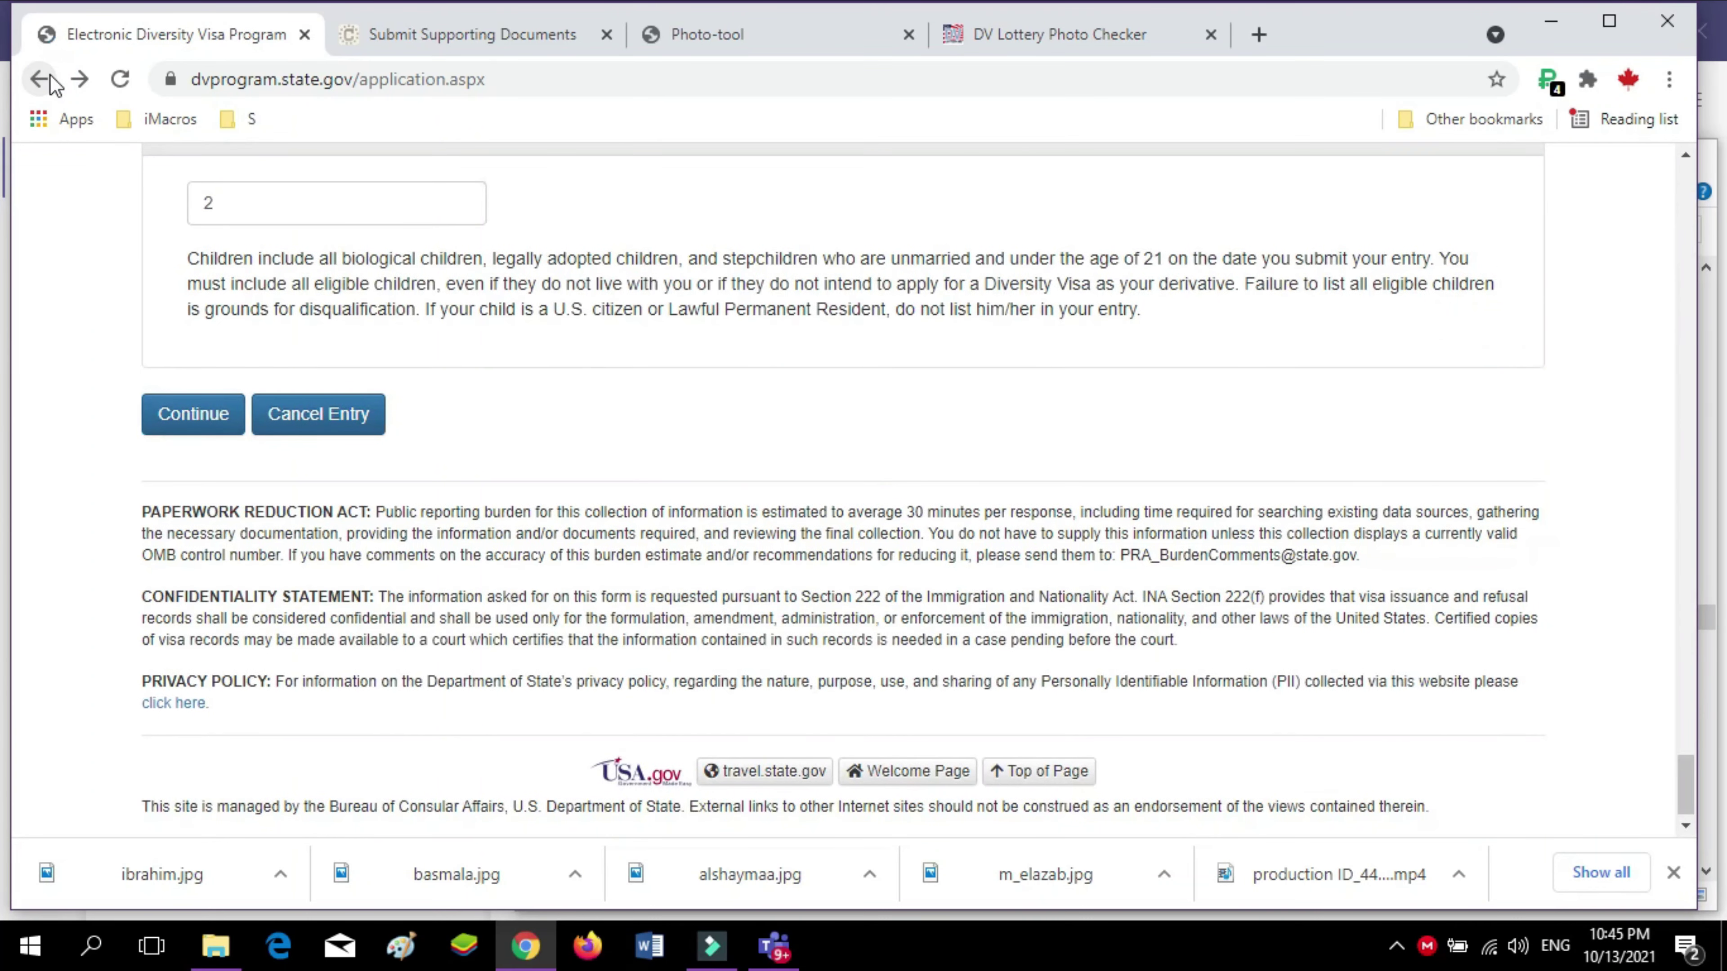
pyautogui.click(52, 81)
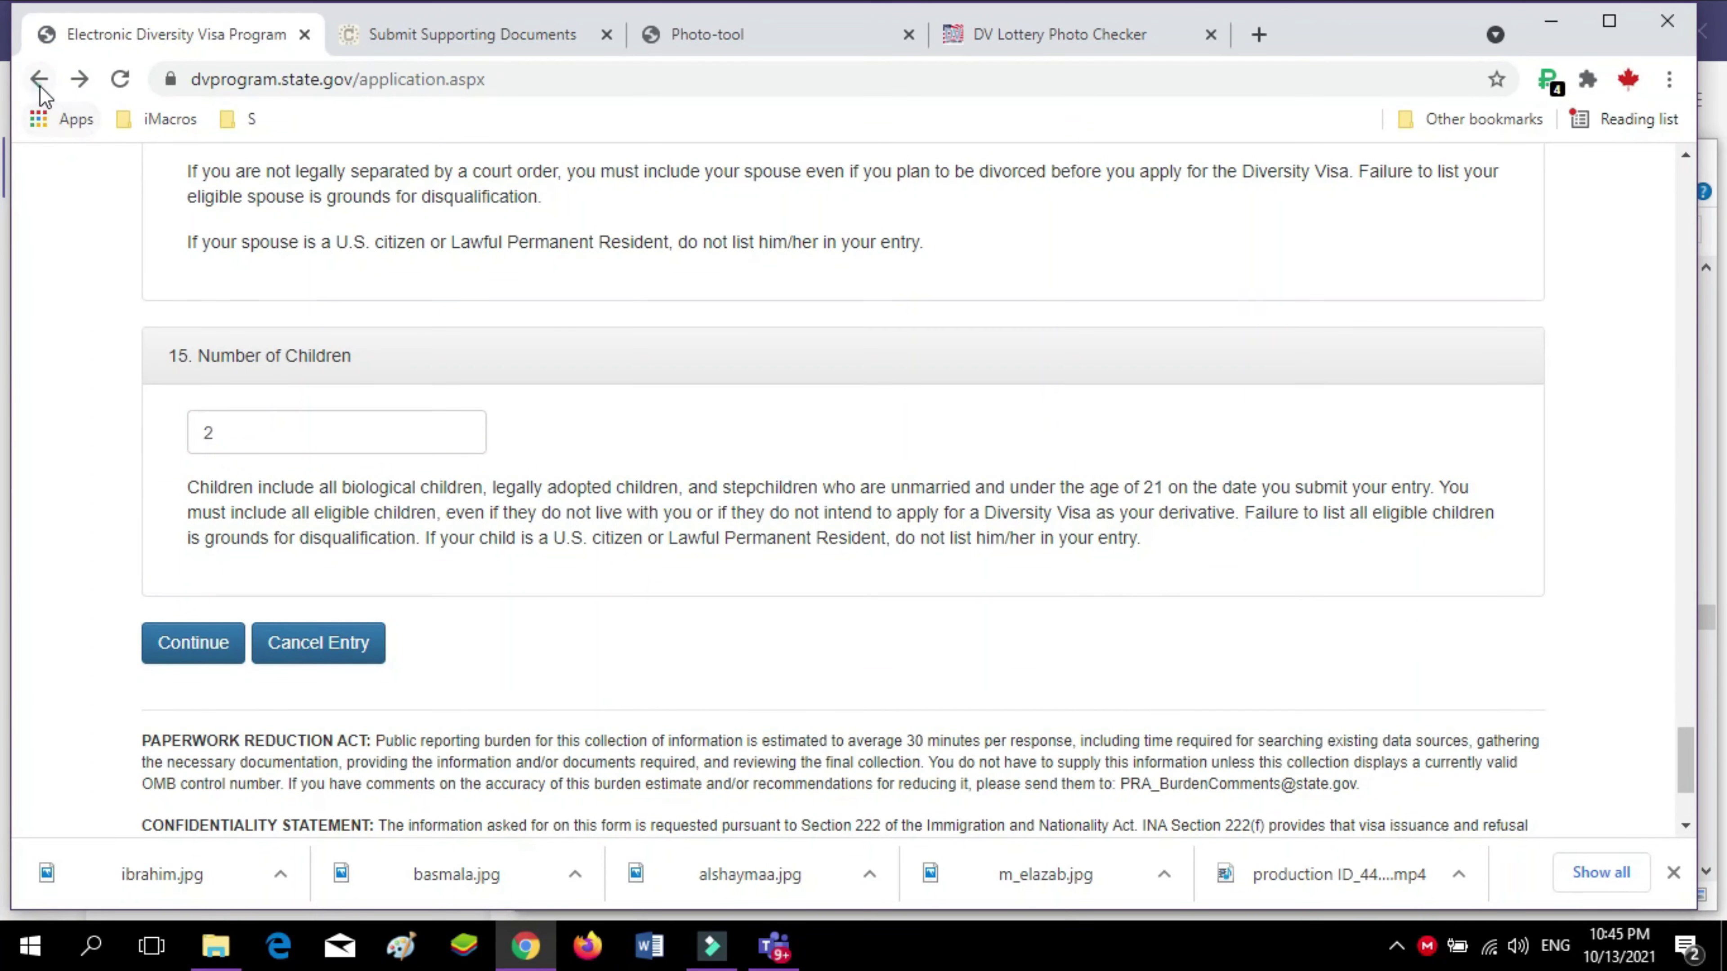
pyautogui.click(40, 82)
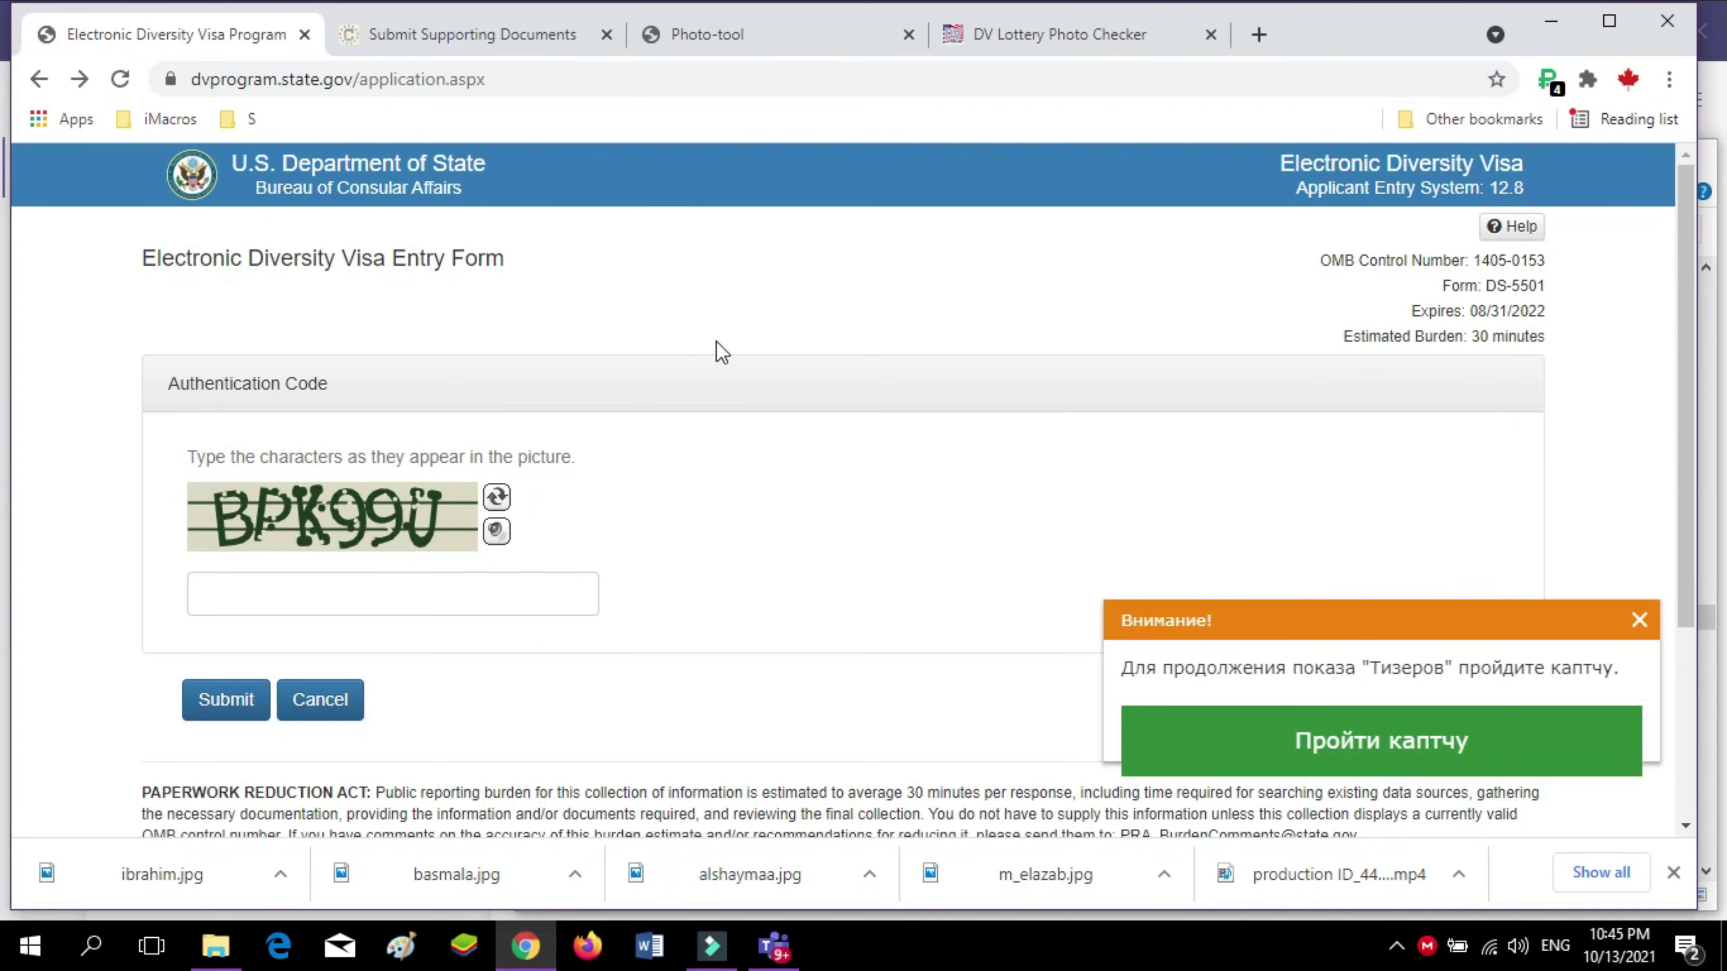
pyautogui.click(1639, 620)
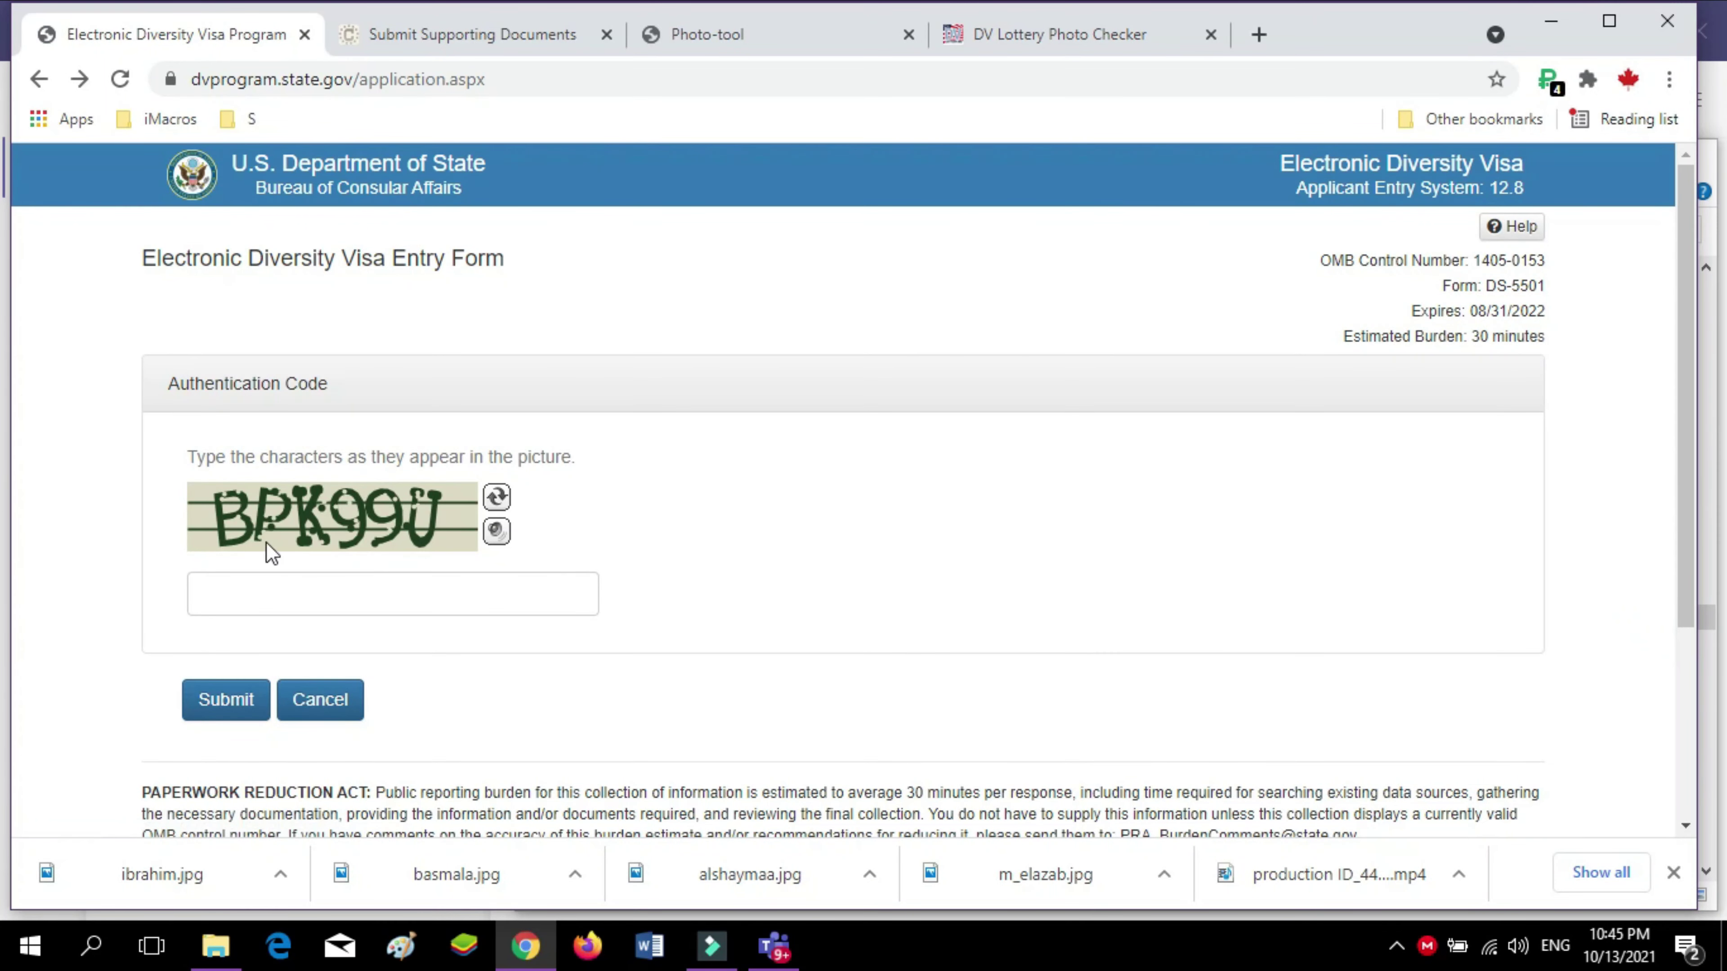
# Enter the captcha characters and submit to reach the blank Entrant Information page
pyautogui.click(299, 590)
pyautogui.write('BPK99U')
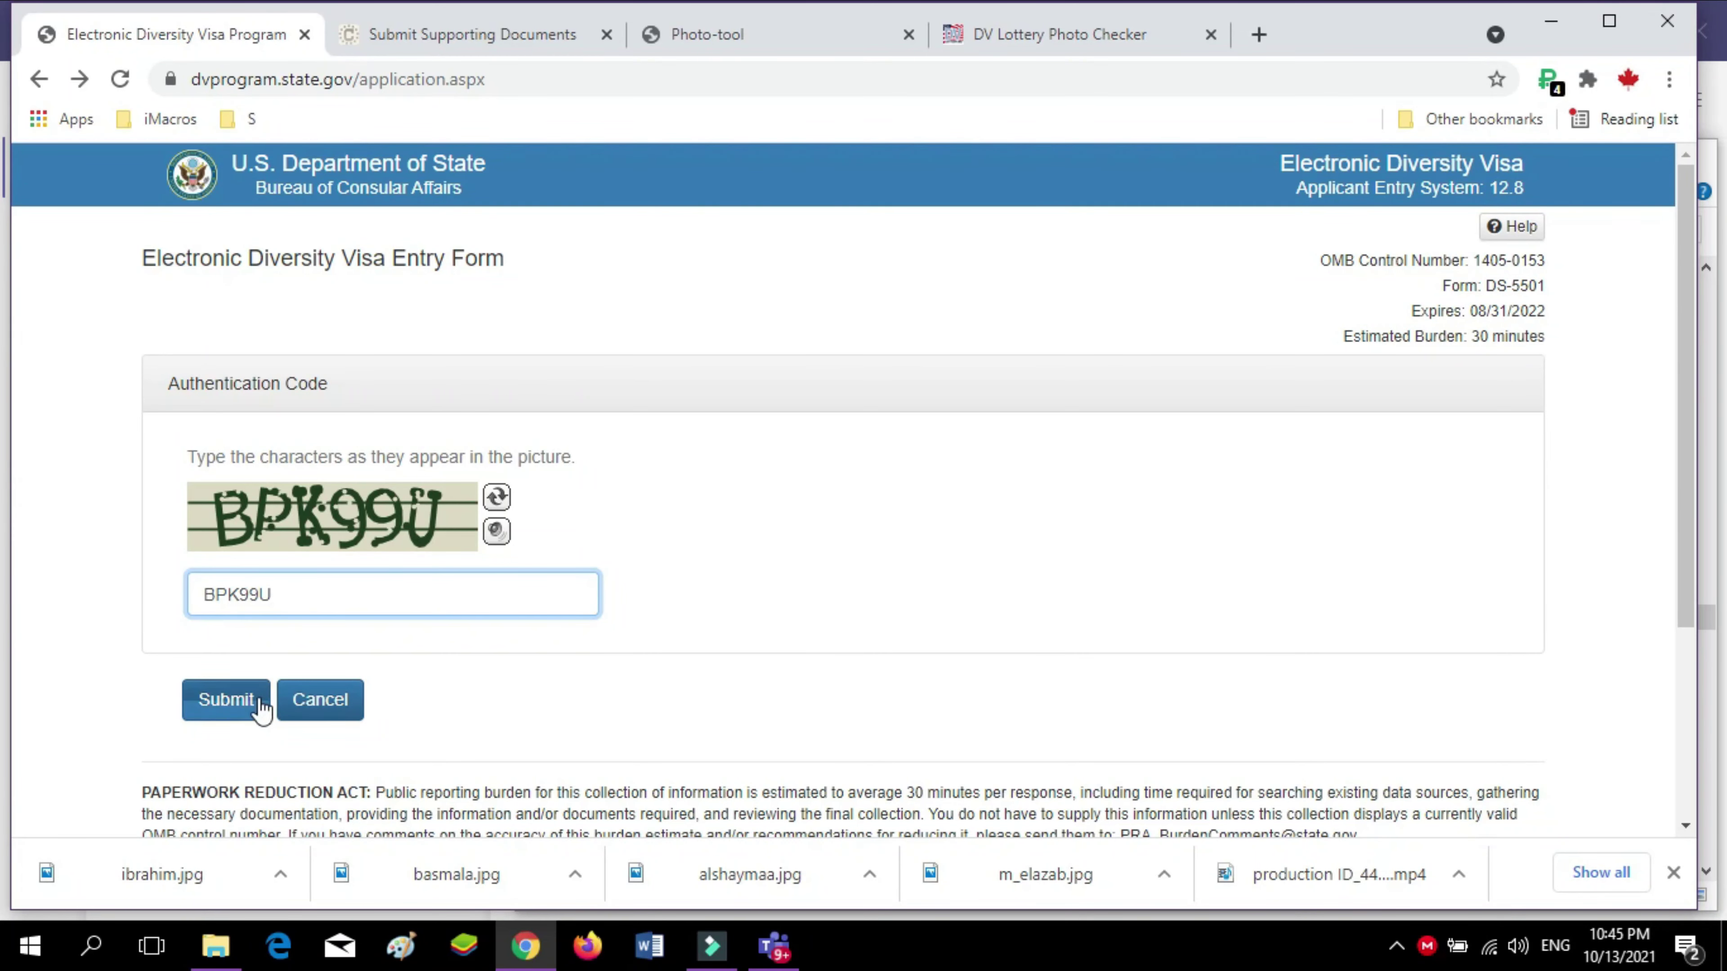
pyautogui.click(221, 701)
# Enter the entrant's first name from the suggestion and the middle name
pyautogui.click(448, 549)
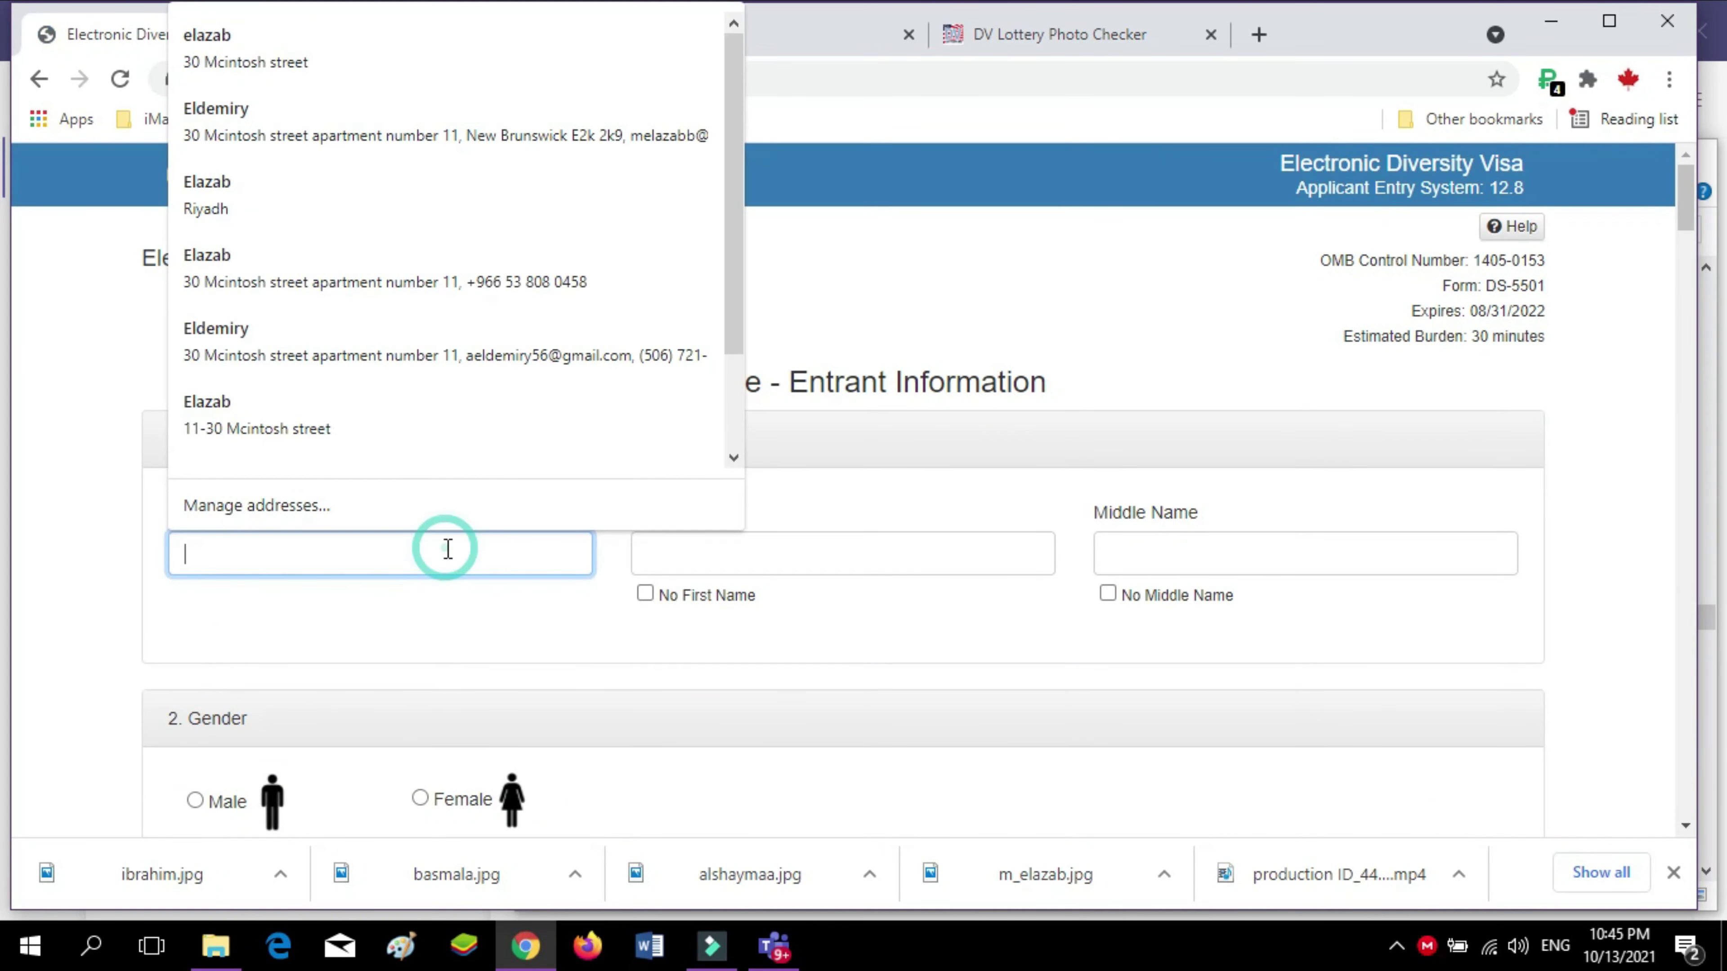
pyautogui.click(829, 563)
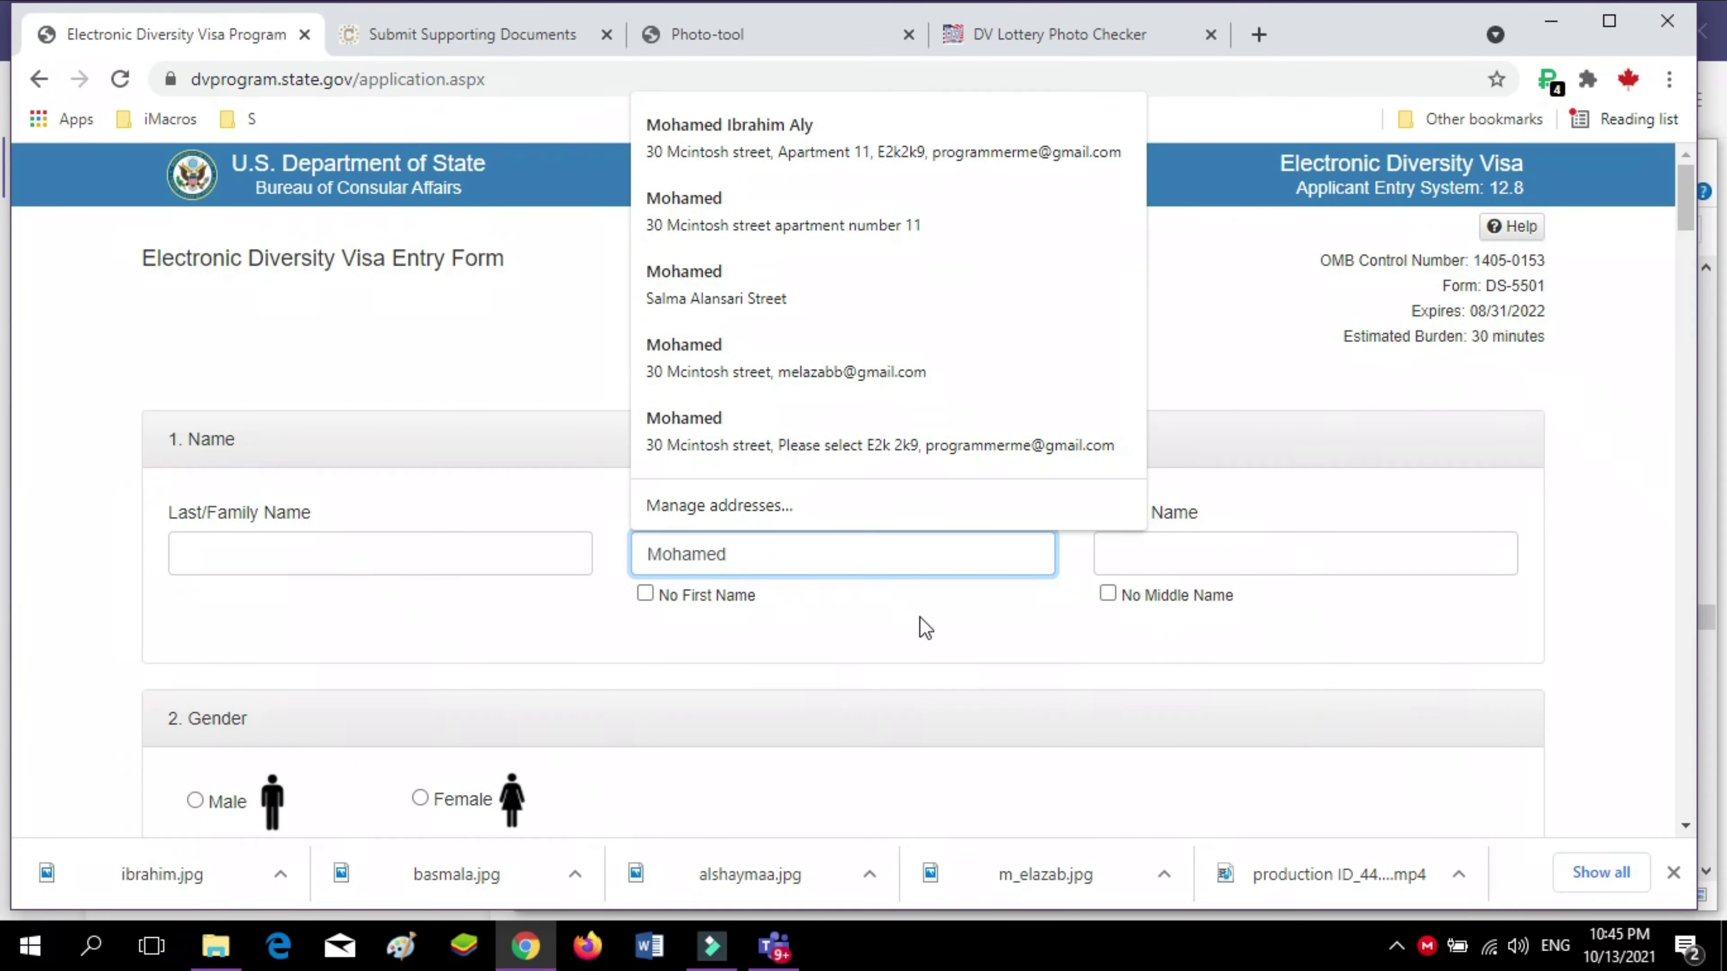
pyautogui.click(1021, 617)
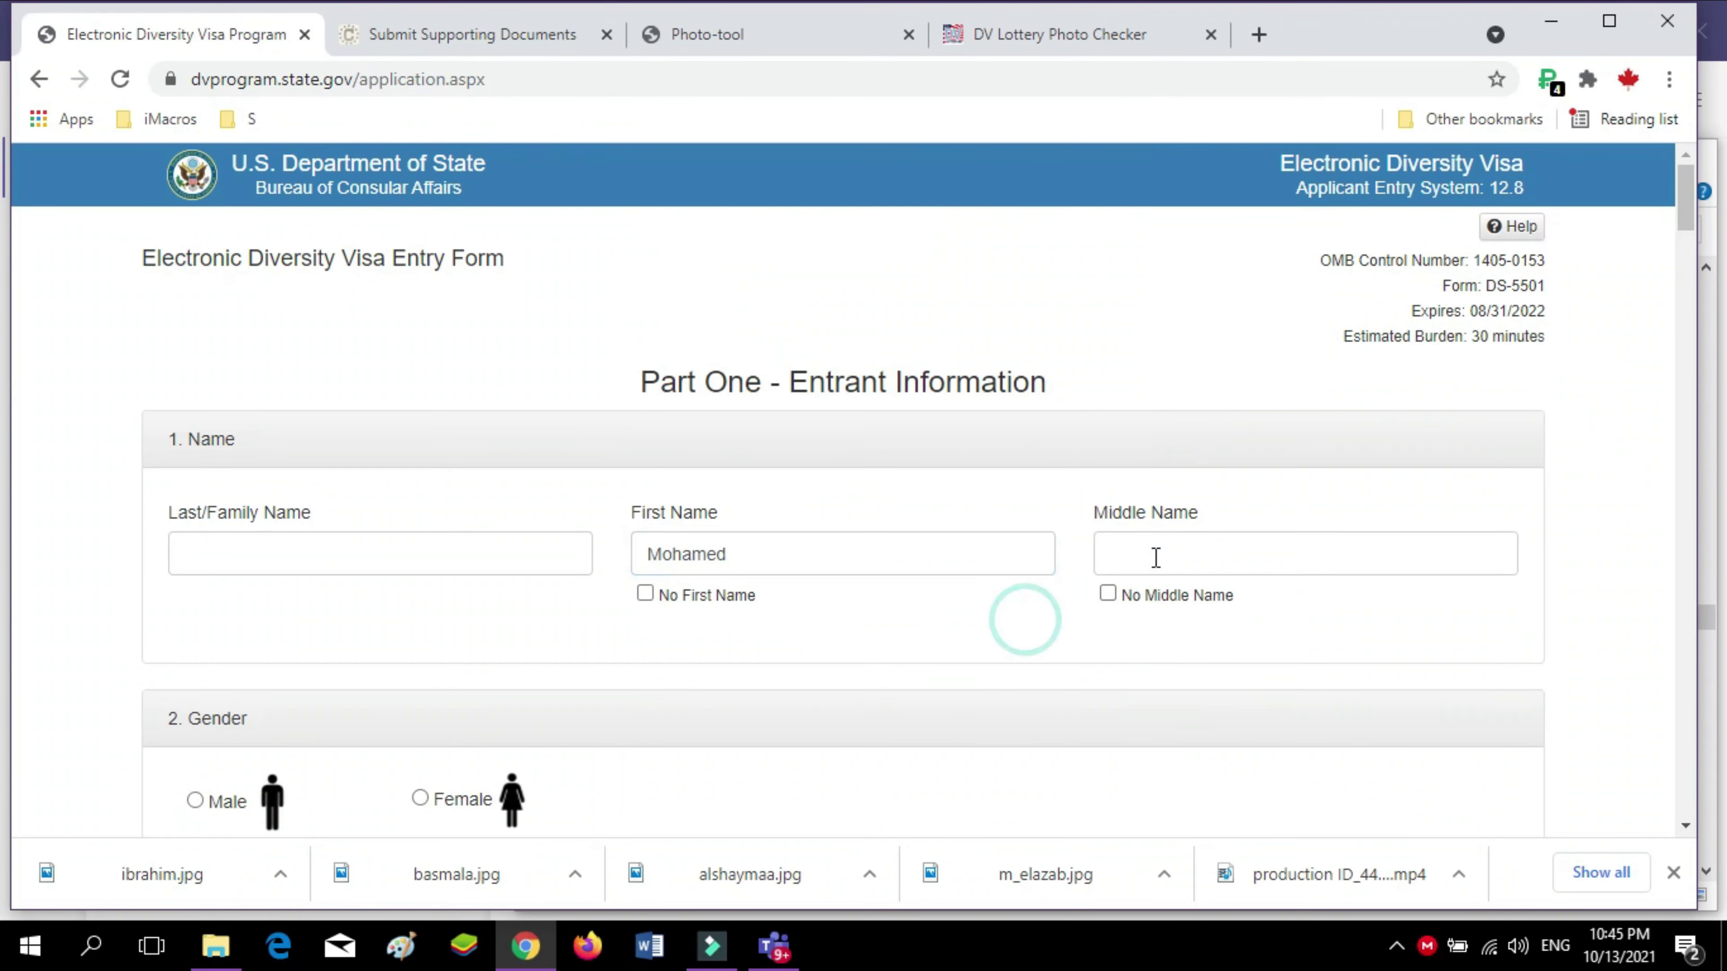
pyautogui.click(1153, 556)
pyautogui.write('Ibra')
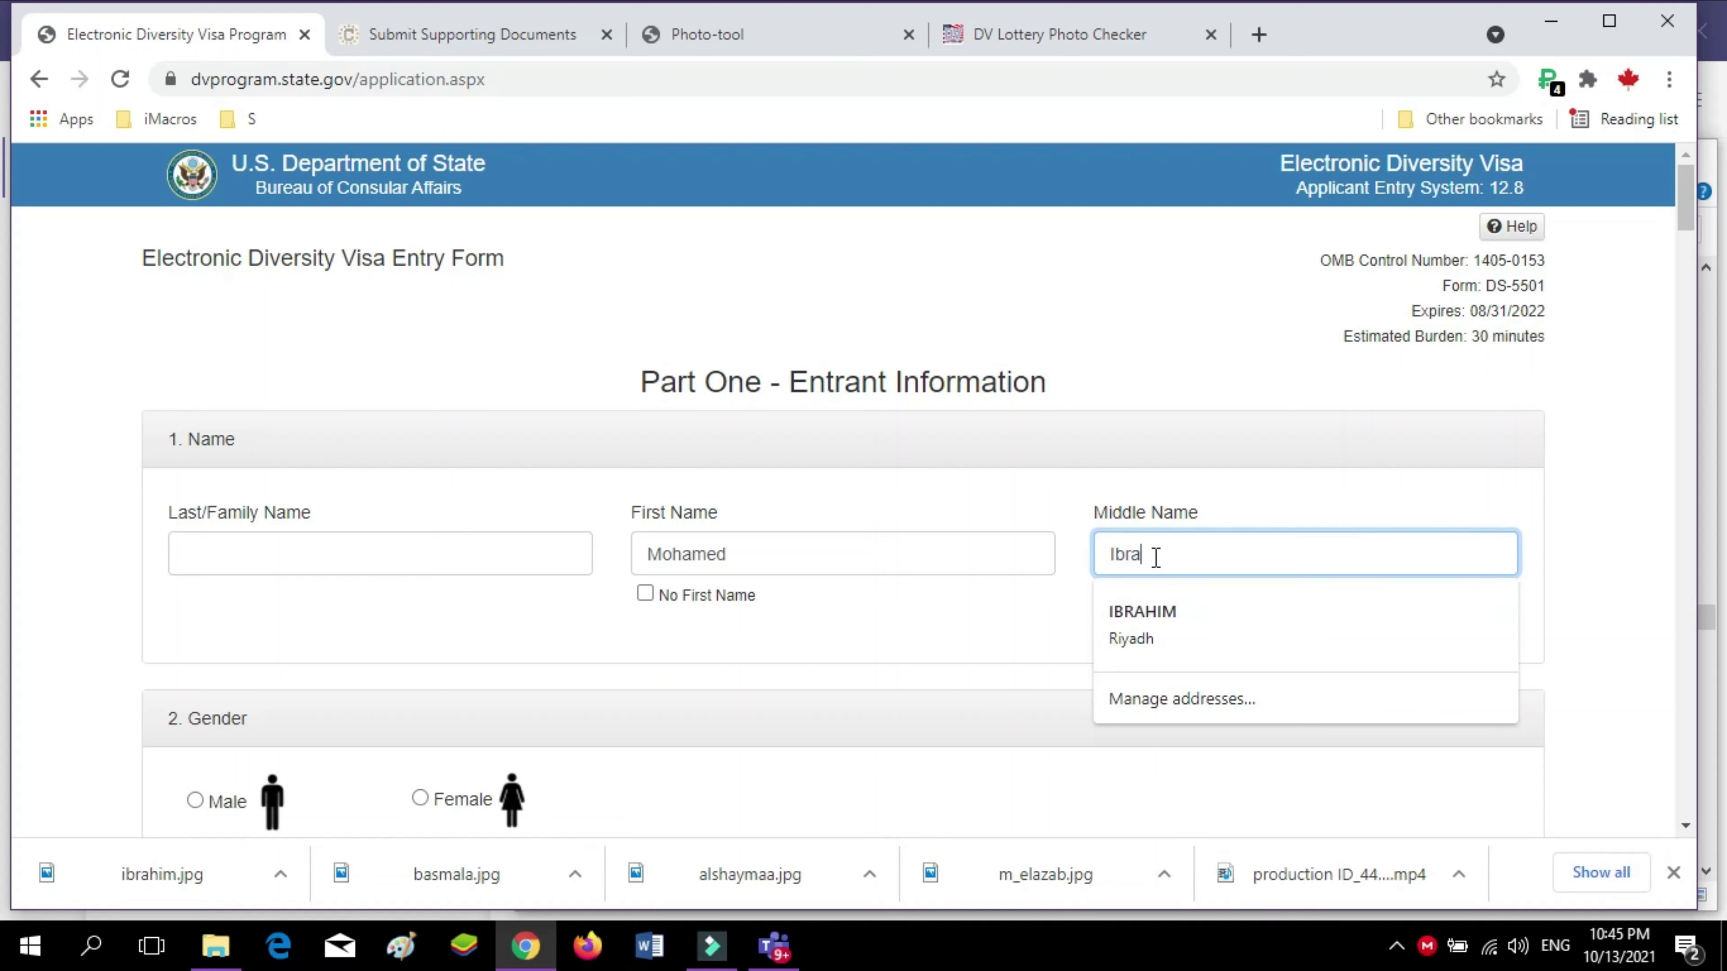
pyautogui.write('im')
pyautogui.doubleClick(1118, 552)
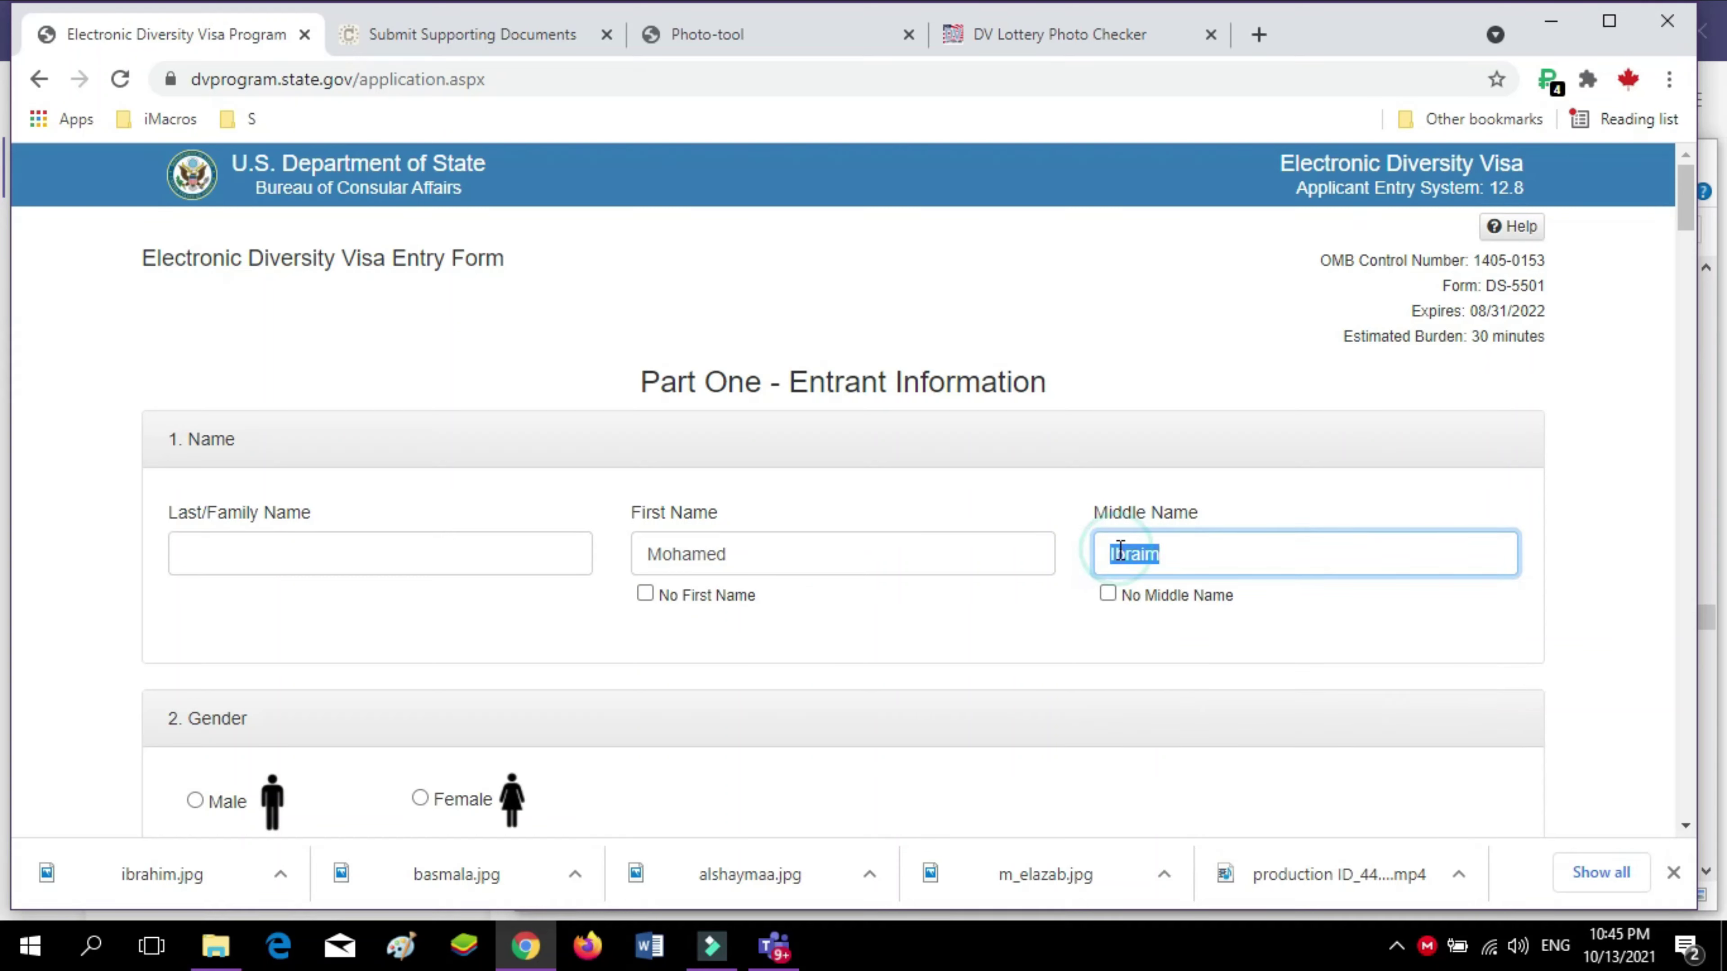
pyautogui.write('I')
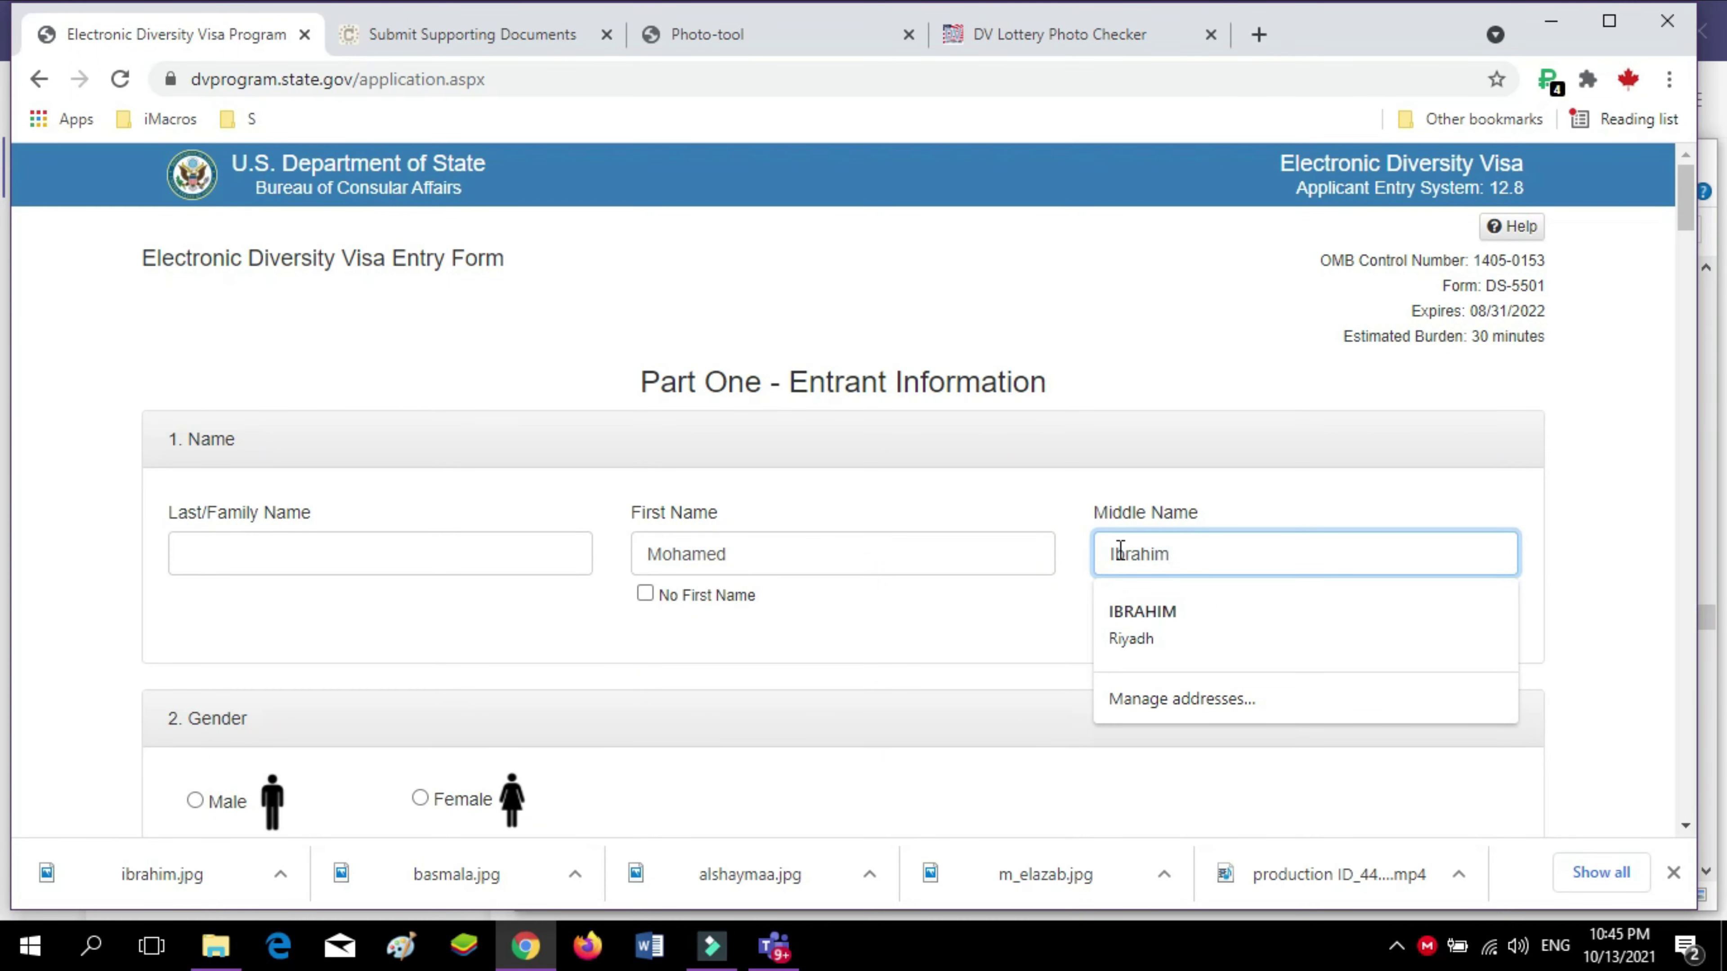
# Enter the entrant's last name and mark the gender as Male
pyautogui.click(289, 555)
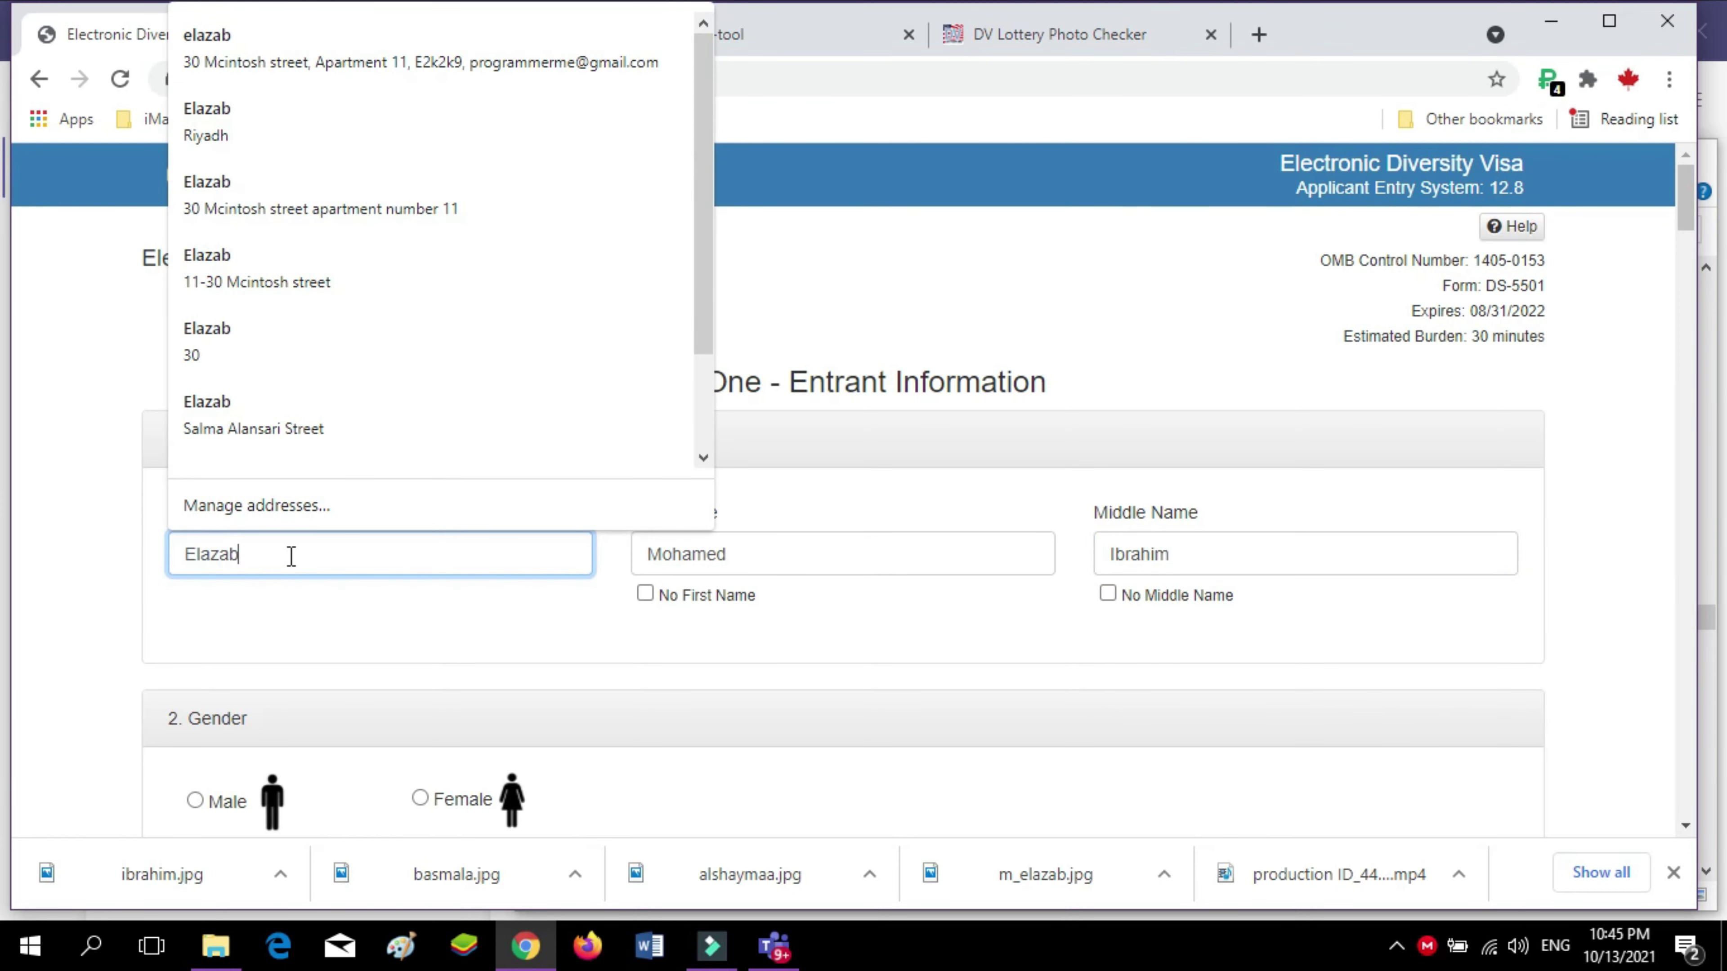
pyautogui.scroll(-1, 311, 582)
pyautogui.click(211, 585)
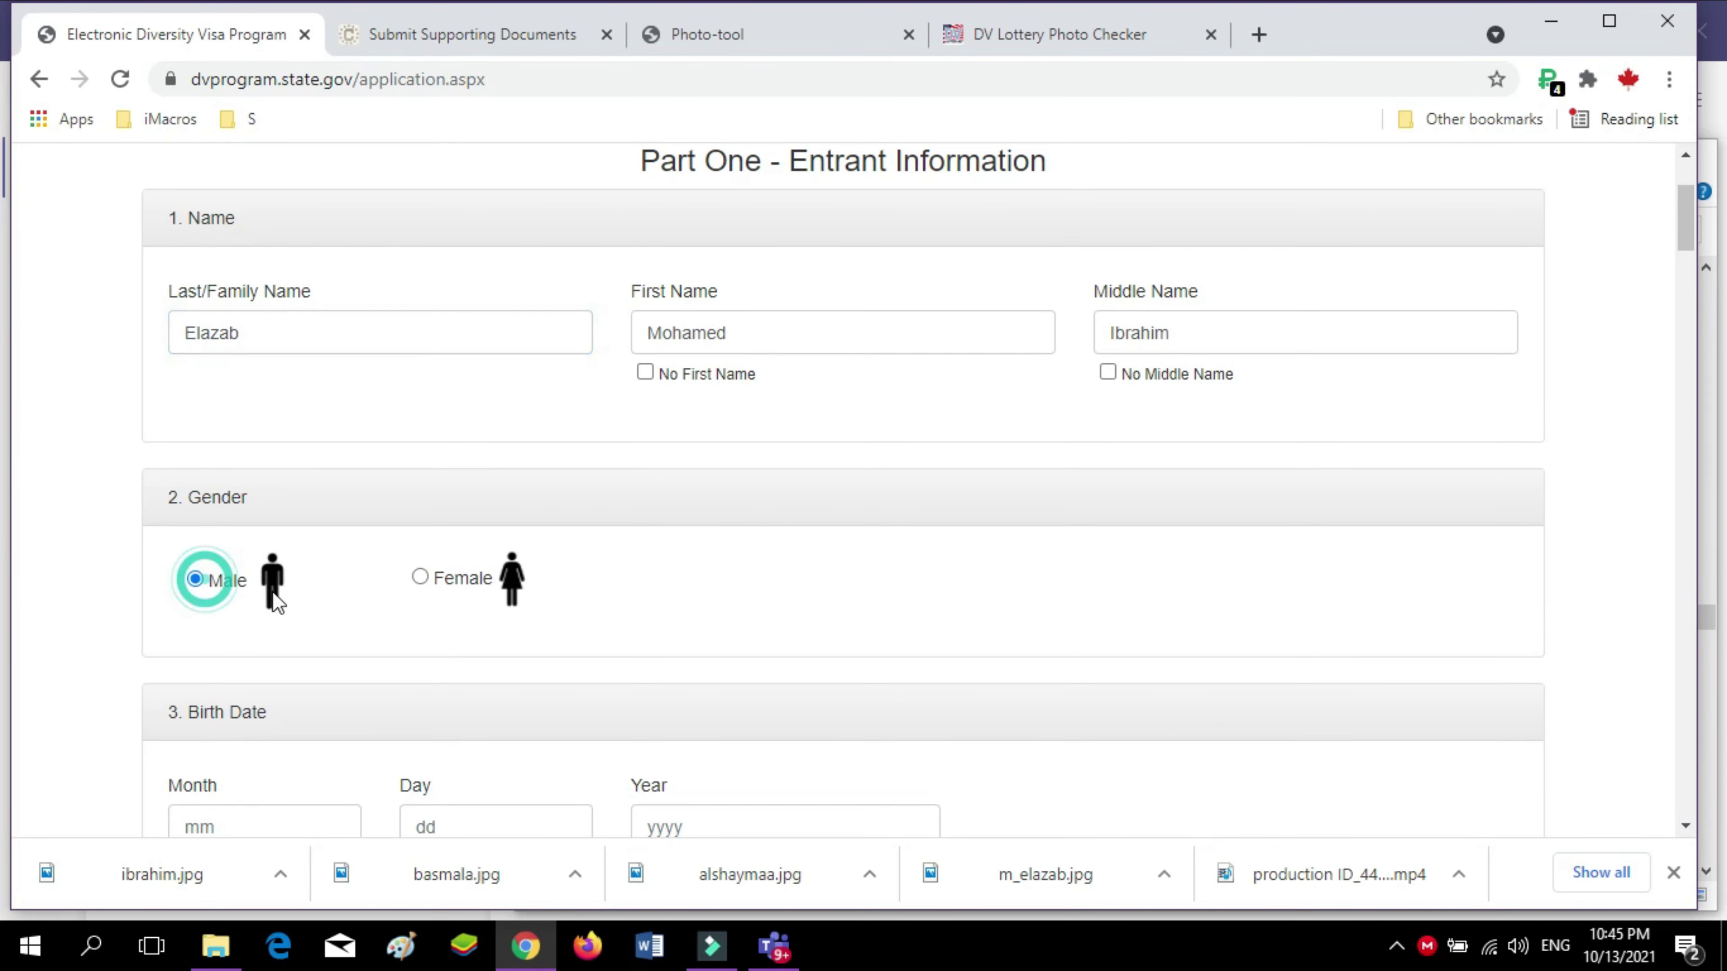
pyautogui.scroll(-5, 254, 544)
pyautogui.click(248, 407)
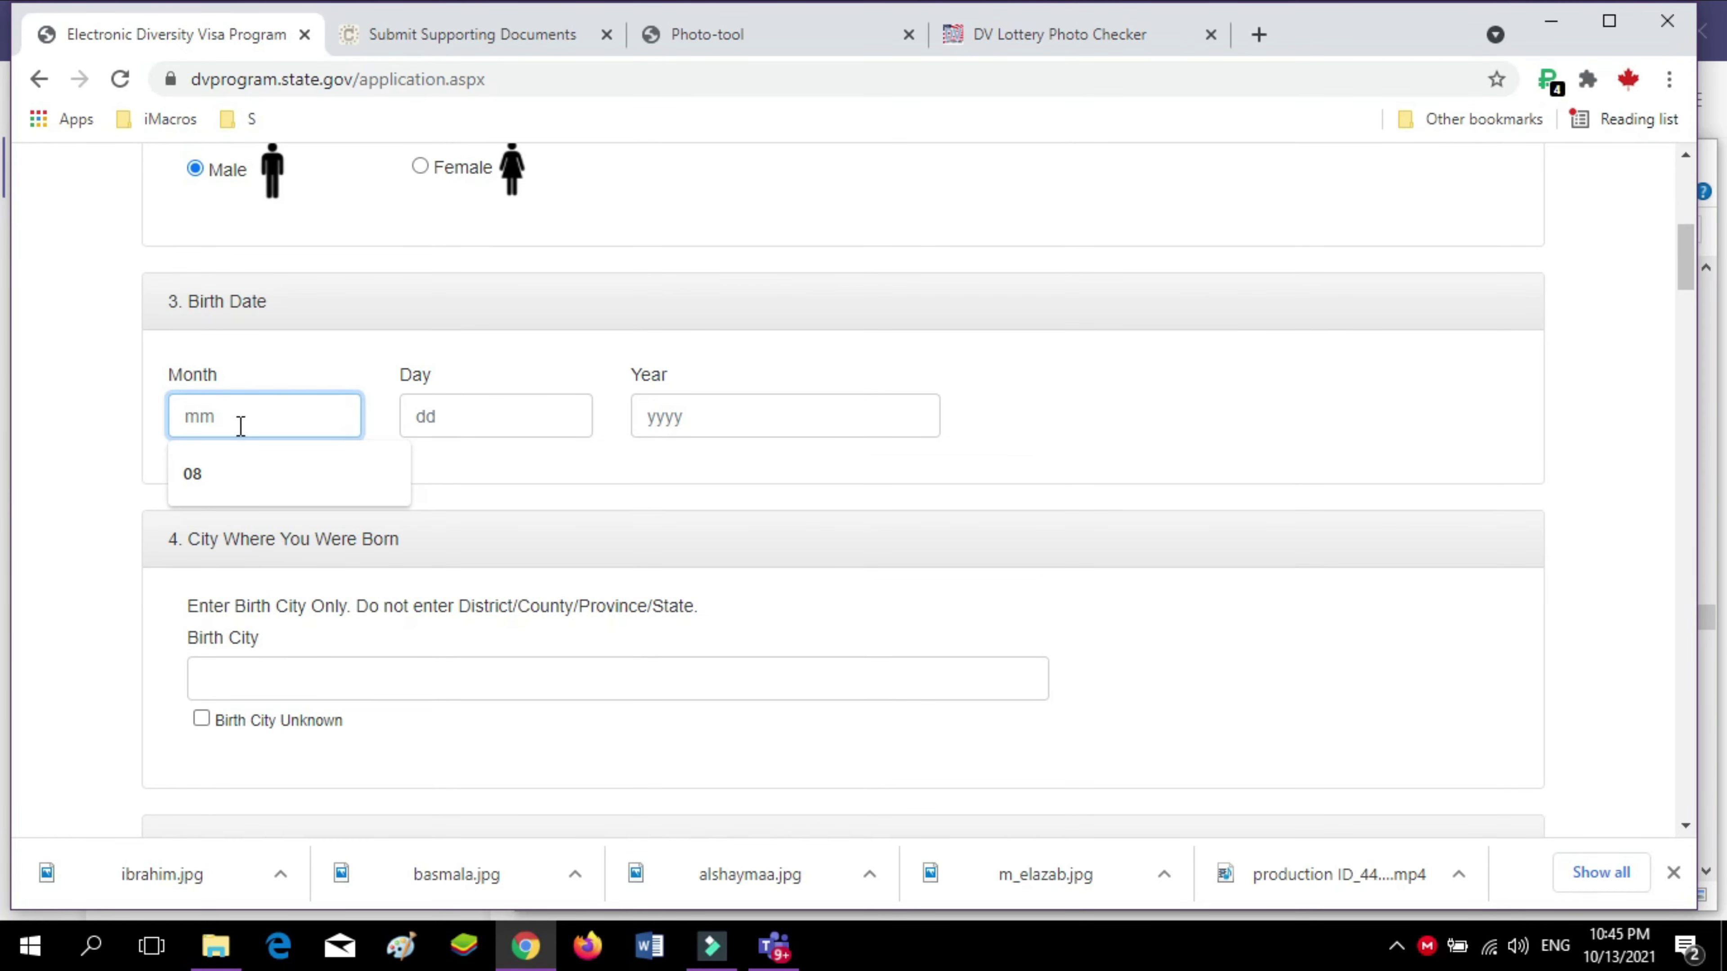
pyautogui.write('07')
pyautogui.scroll(-1, 506, 463)
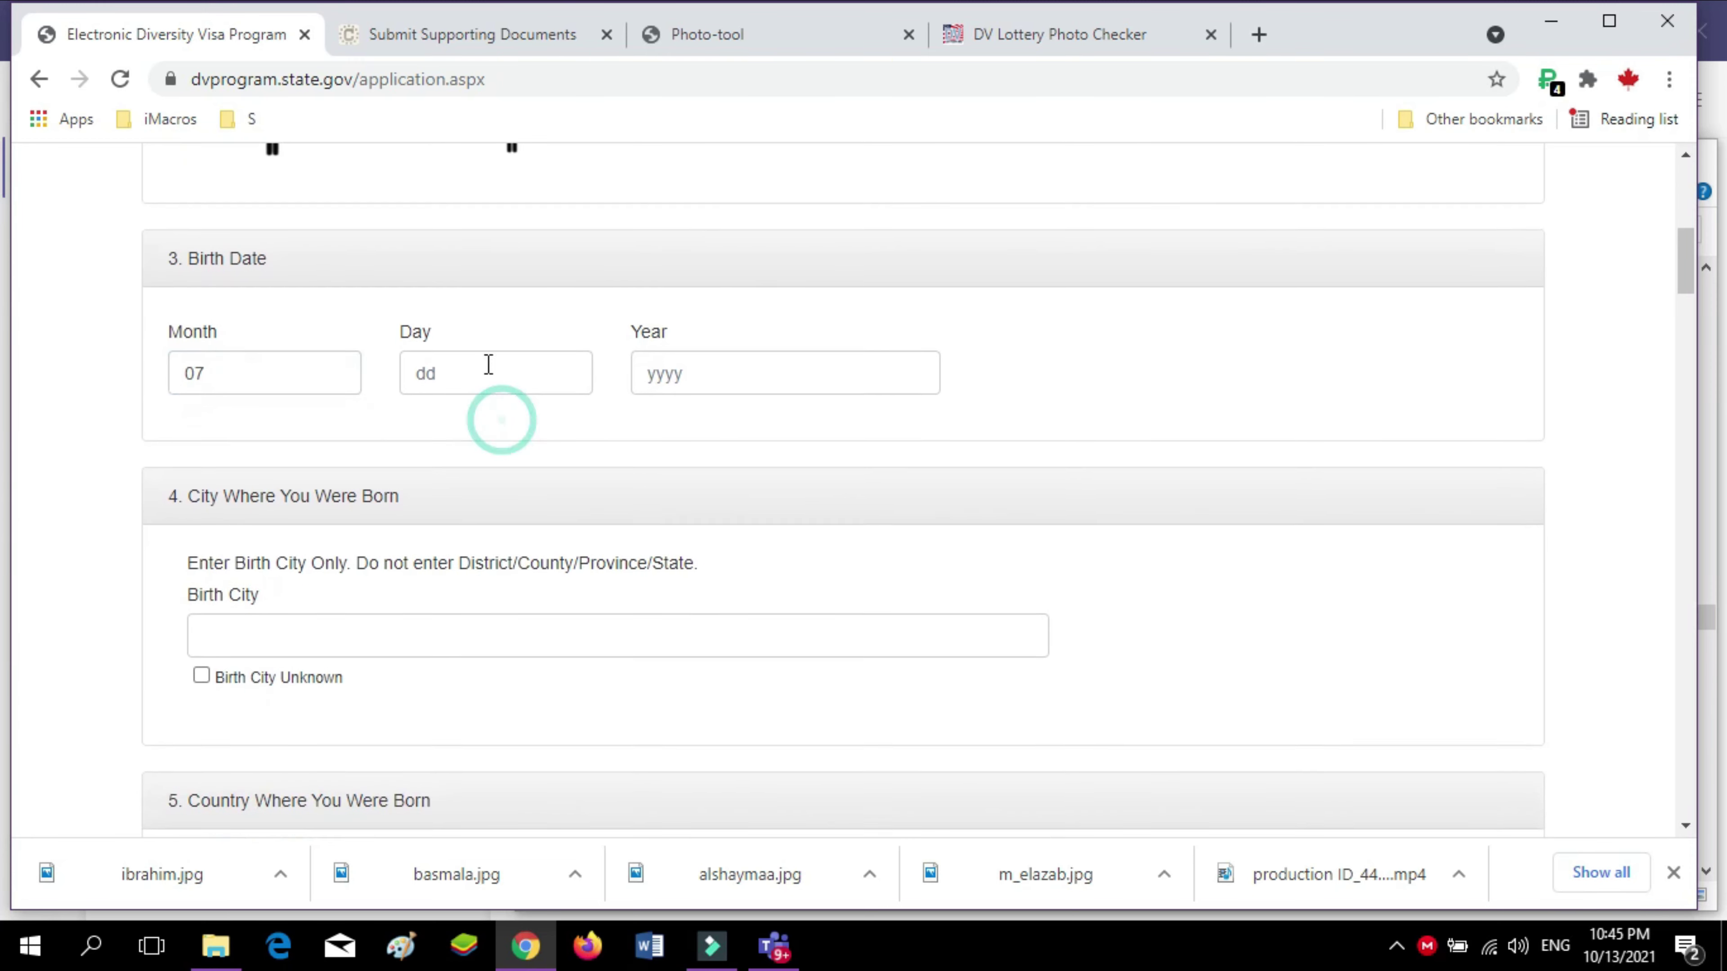
pyautogui.click(480, 317)
pyautogui.write('25')
pyautogui.scroll(-1, 644, 308)
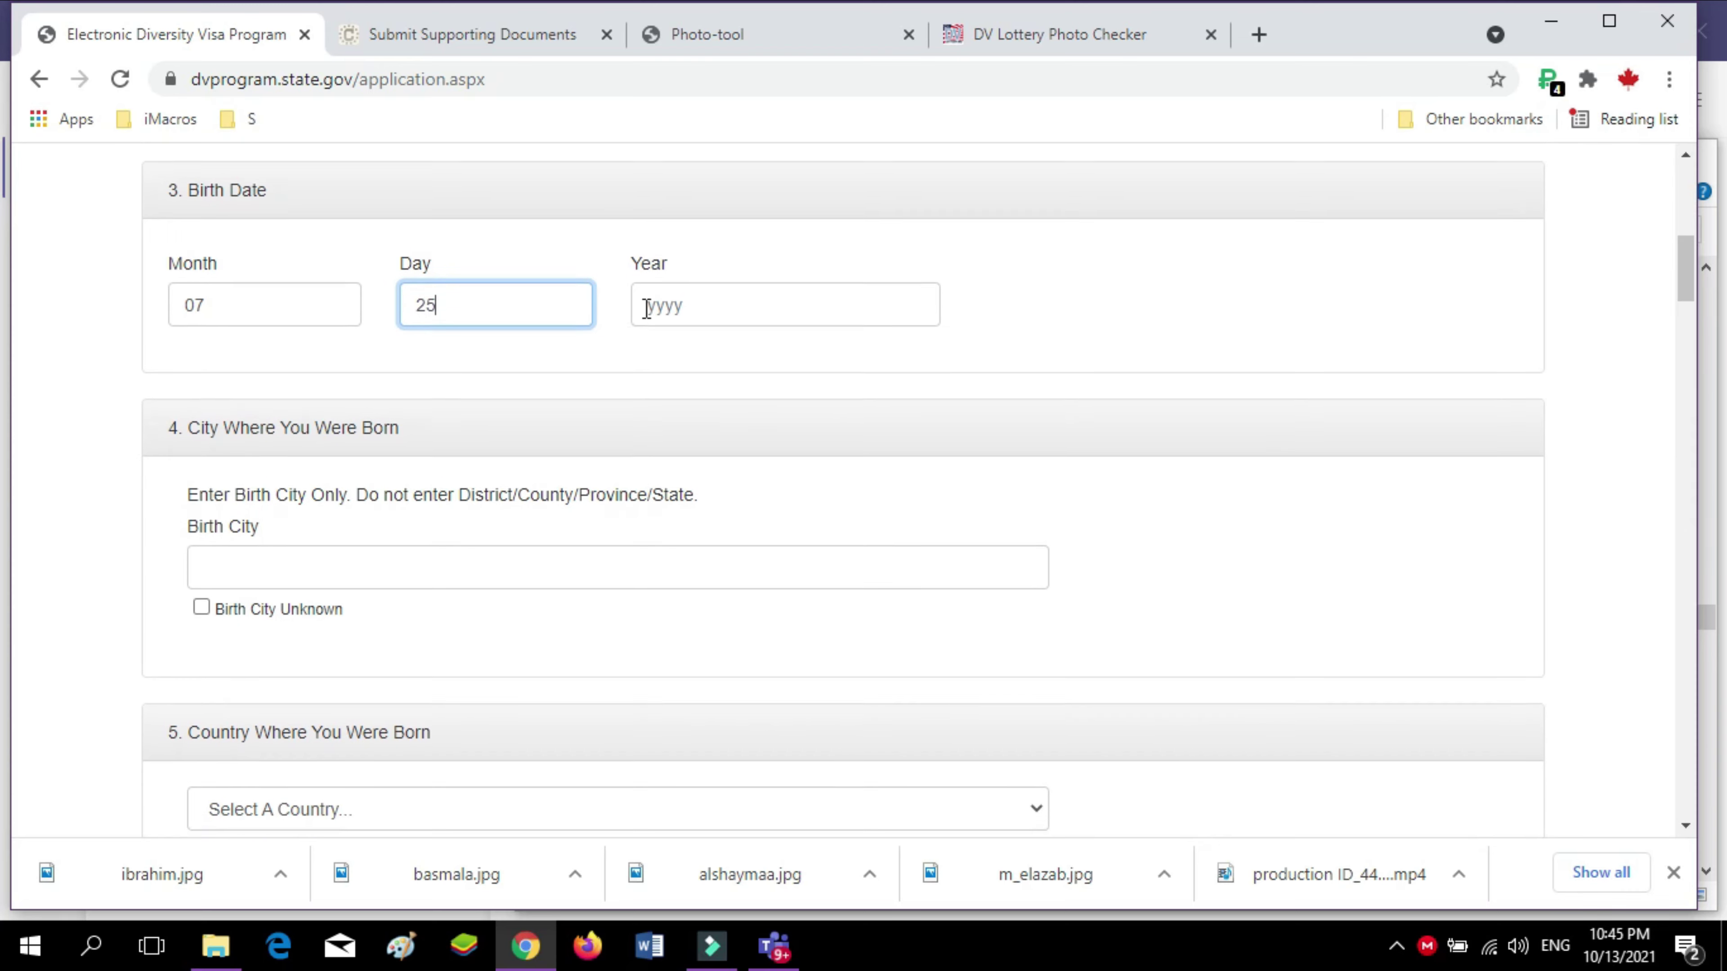
pyautogui.click(710, 289)
pyautogui.write('198')
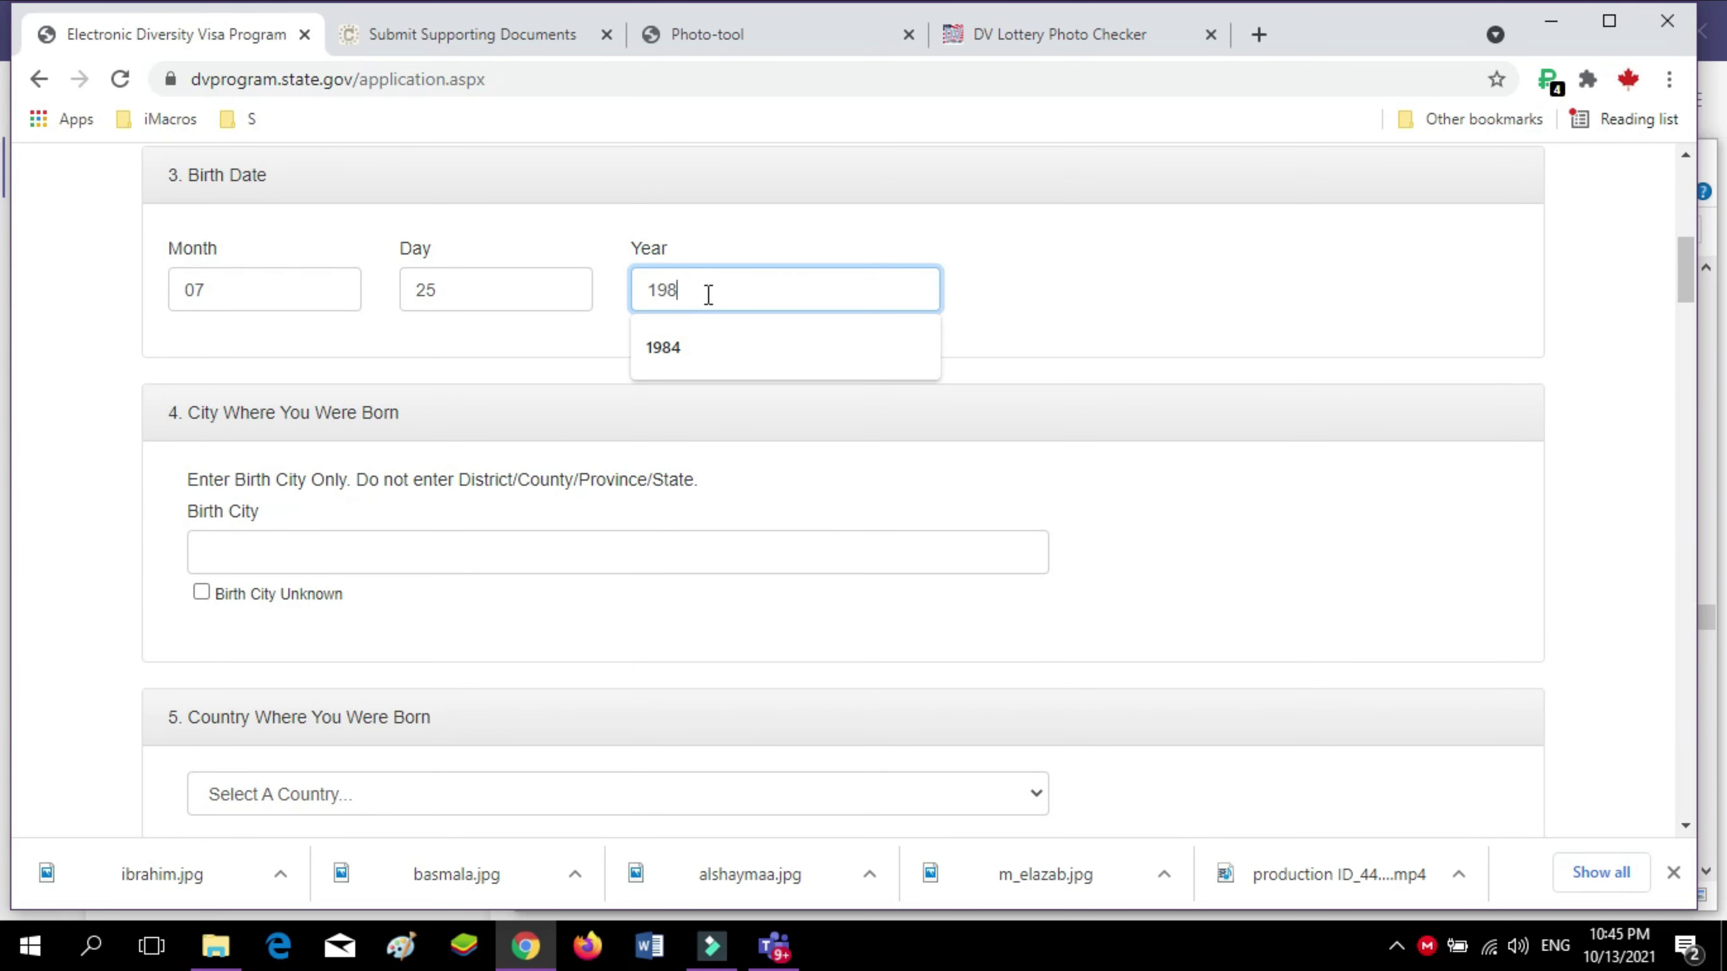